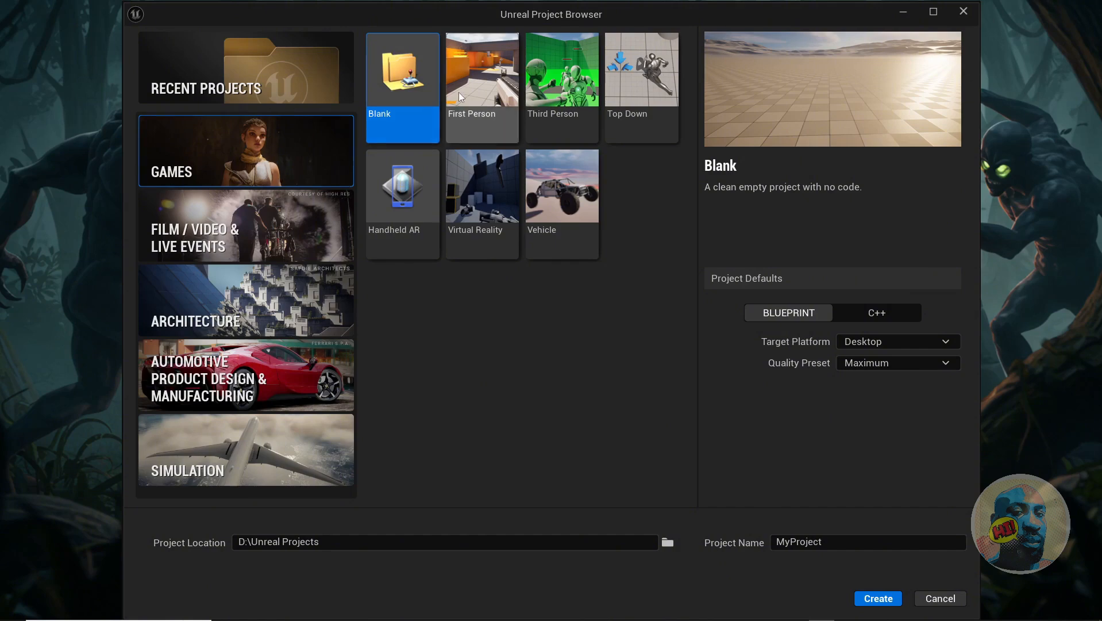
Step: Create a blank Games project named mETAhUMAN_cuSTOM in D:\Unreal Projects
click(869, 543)
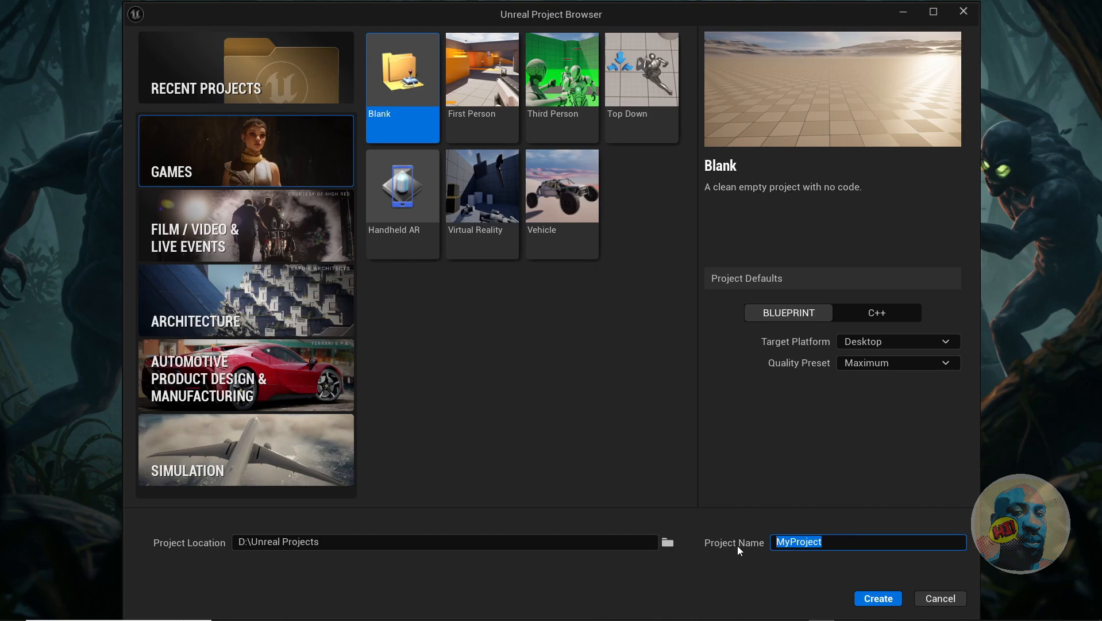
text(mETAhUMAN)
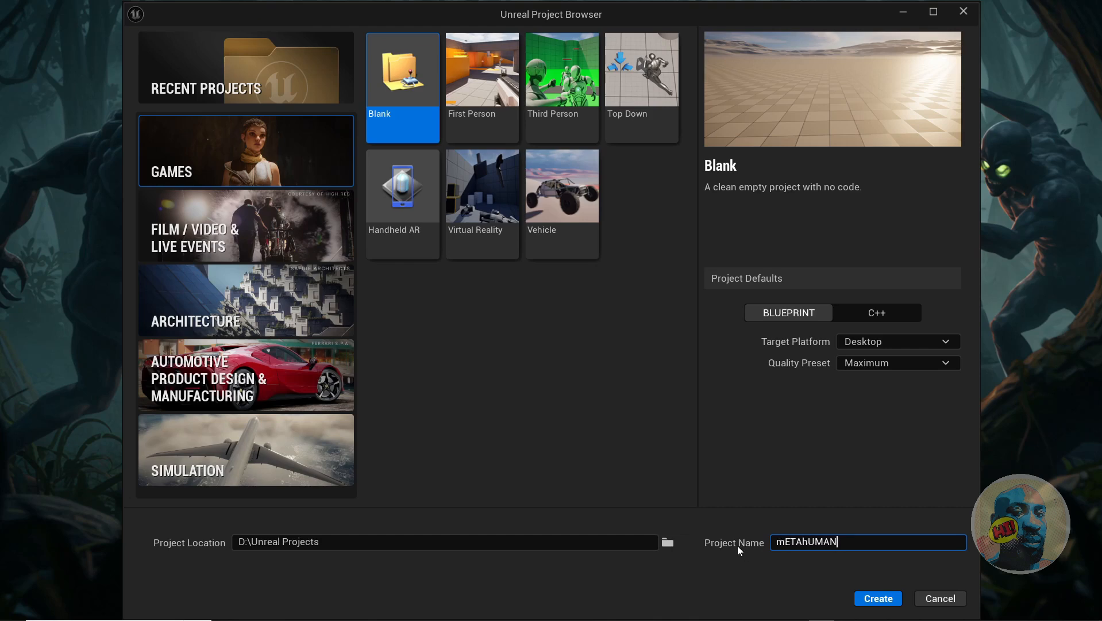
text(_cuSTOM)
click(878, 599)
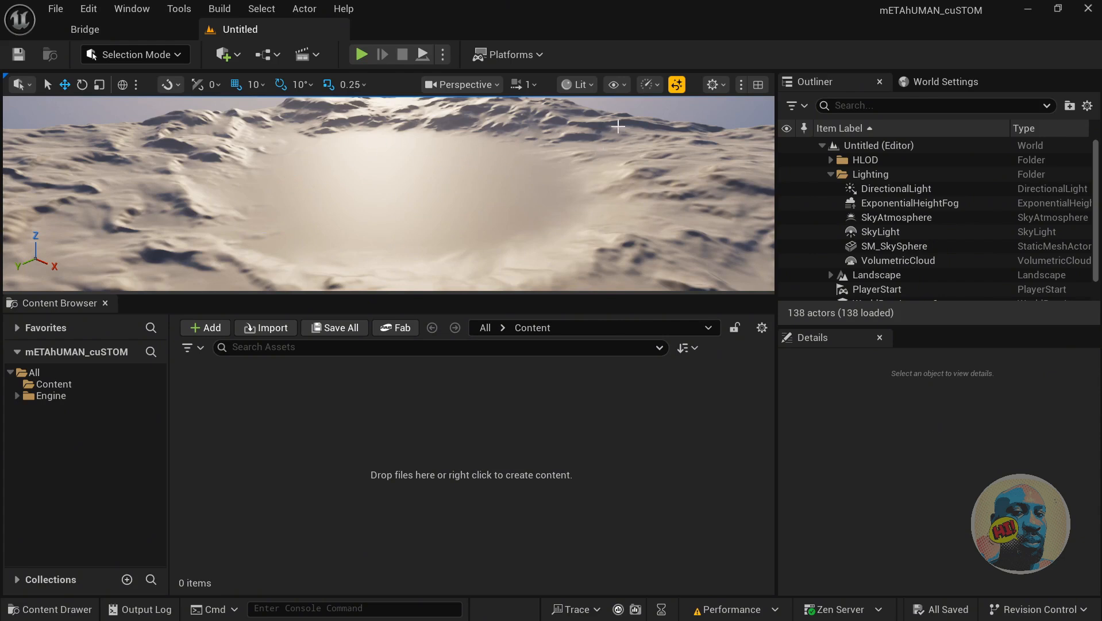
Step: Check the viewport scalability quality settings for the new level
click(650, 85)
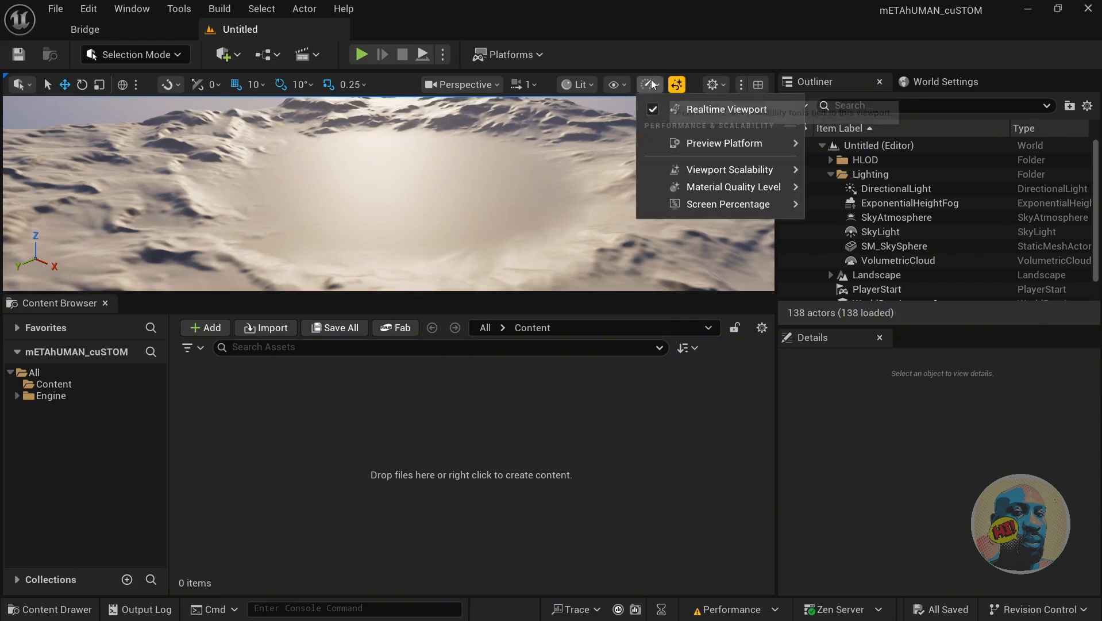
mouse_move(670, 167)
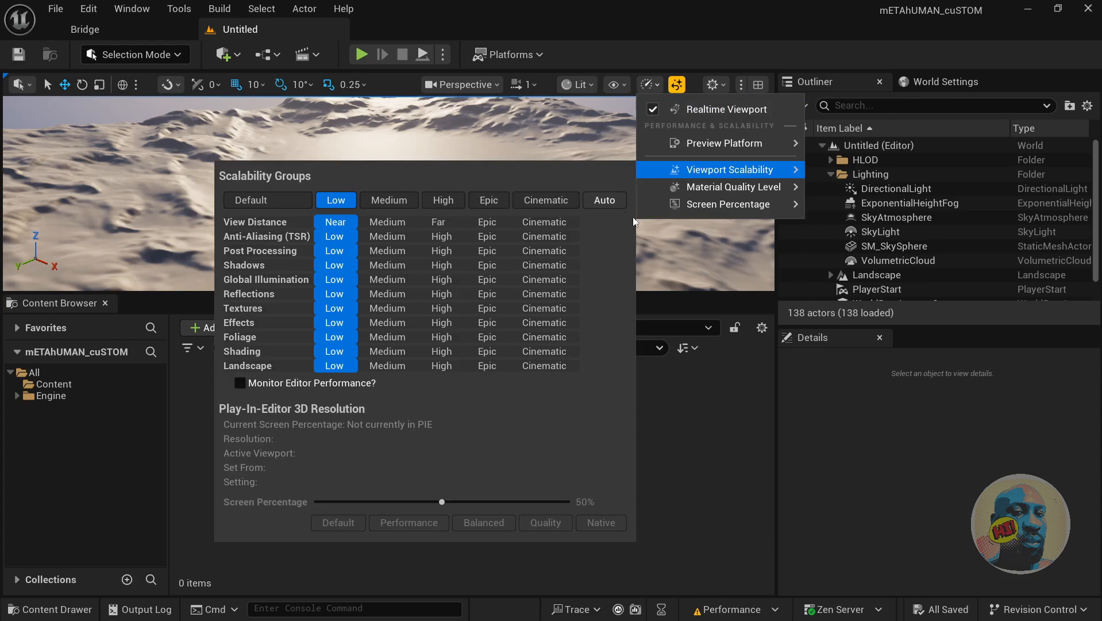
click(615, 60)
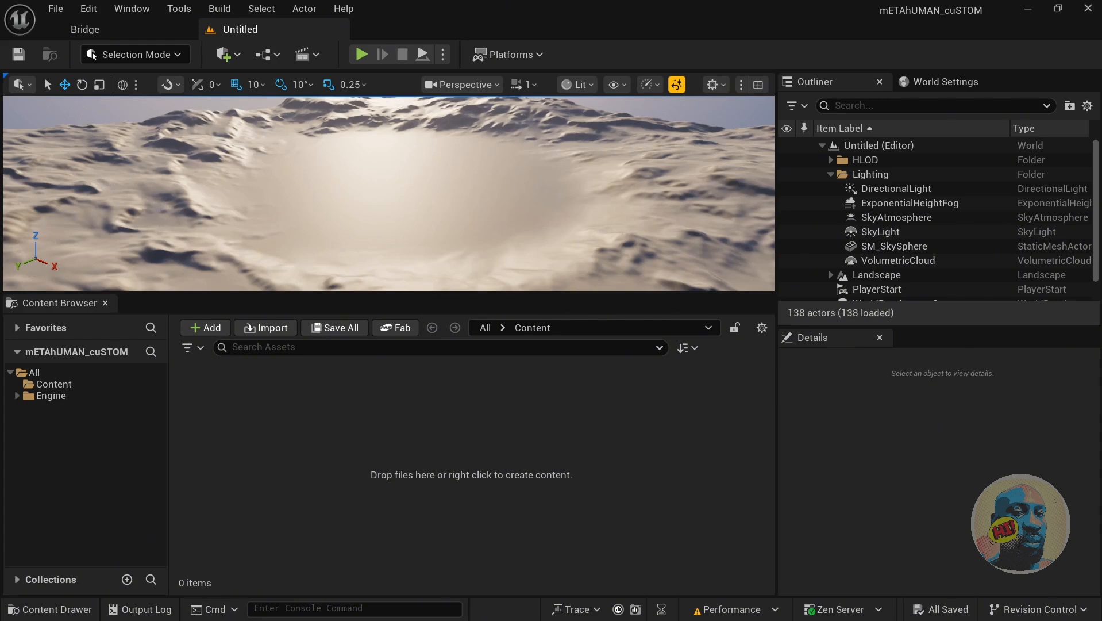
Step: Bring the A_COMANDO 3D object from the COMANDO download folder into the project's Content folder for import
click(1058, 9)
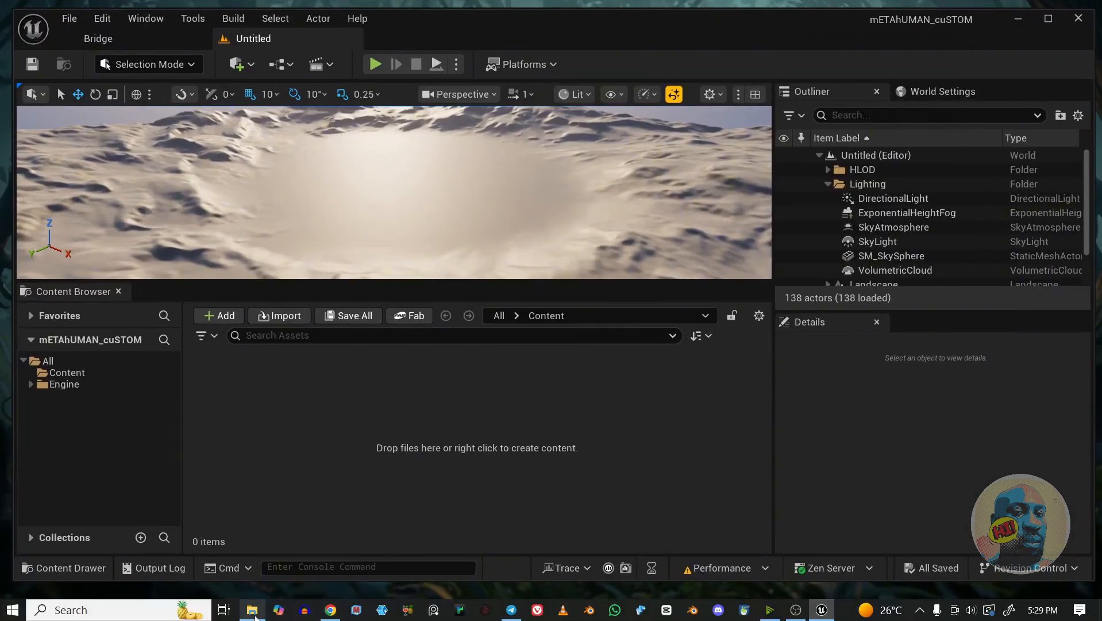
click(252, 611)
click(419, 150)
drag(516, 122, 717, 128)
drag(586, 239, 240, 433)
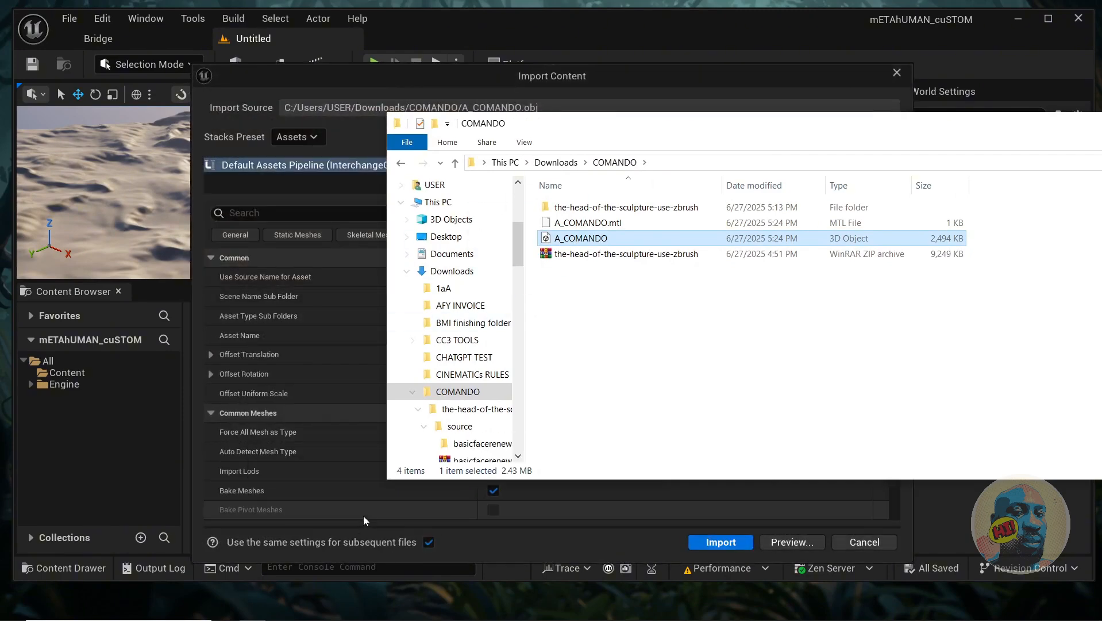
Step: Turn off Import Lods in the import settings and import the A_COMANDO mesh
drag(1037, 125, 837, 138)
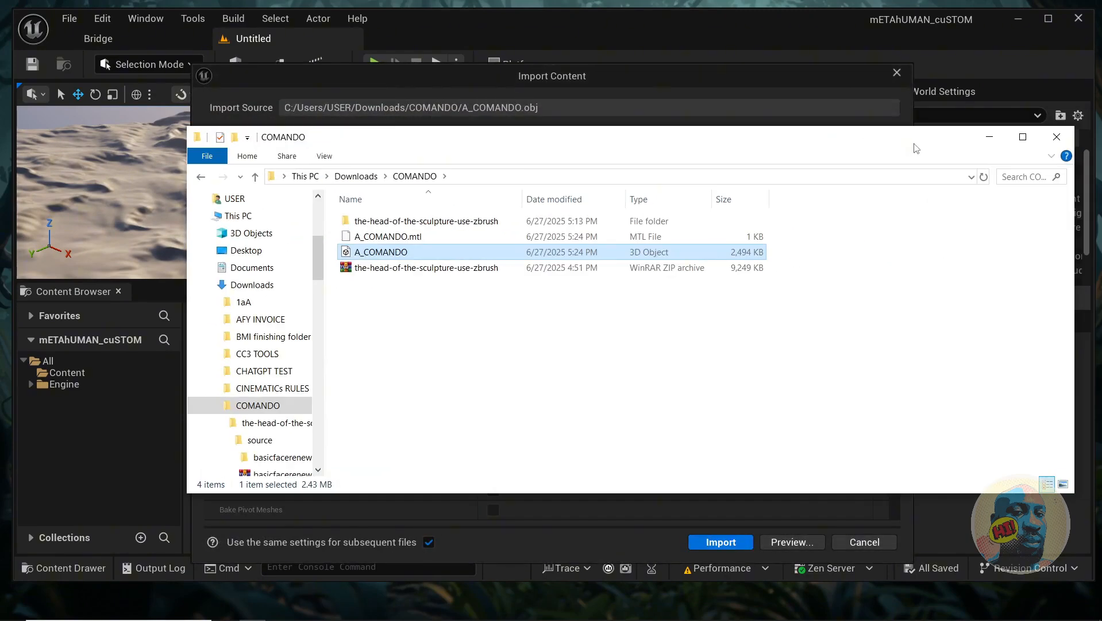
click(987, 140)
scroll(411, 335, down, 2)
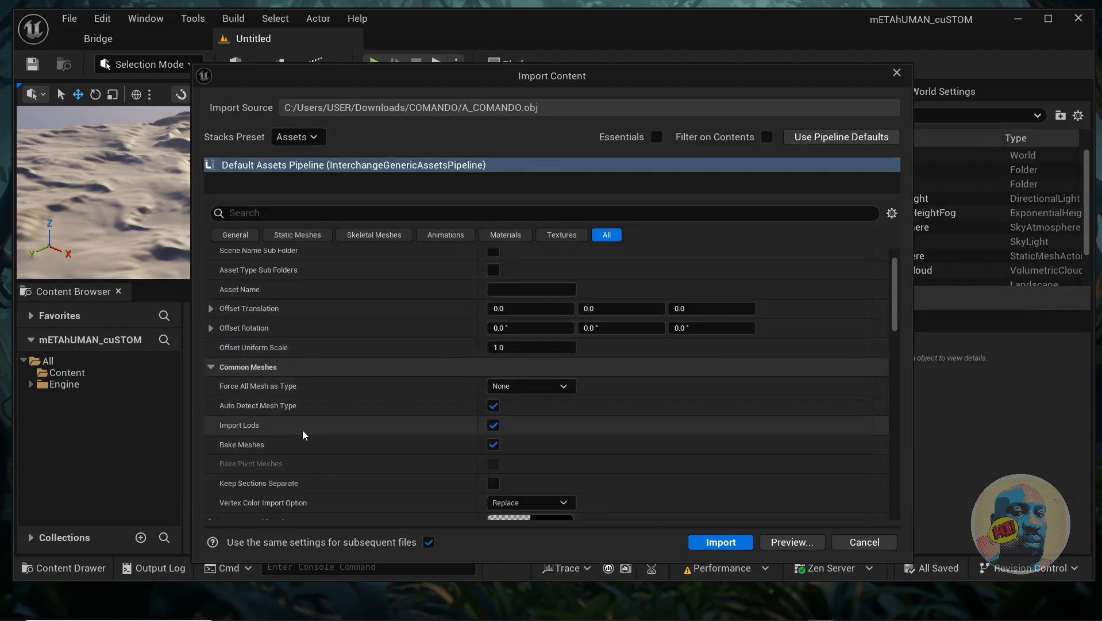
click(495, 425)
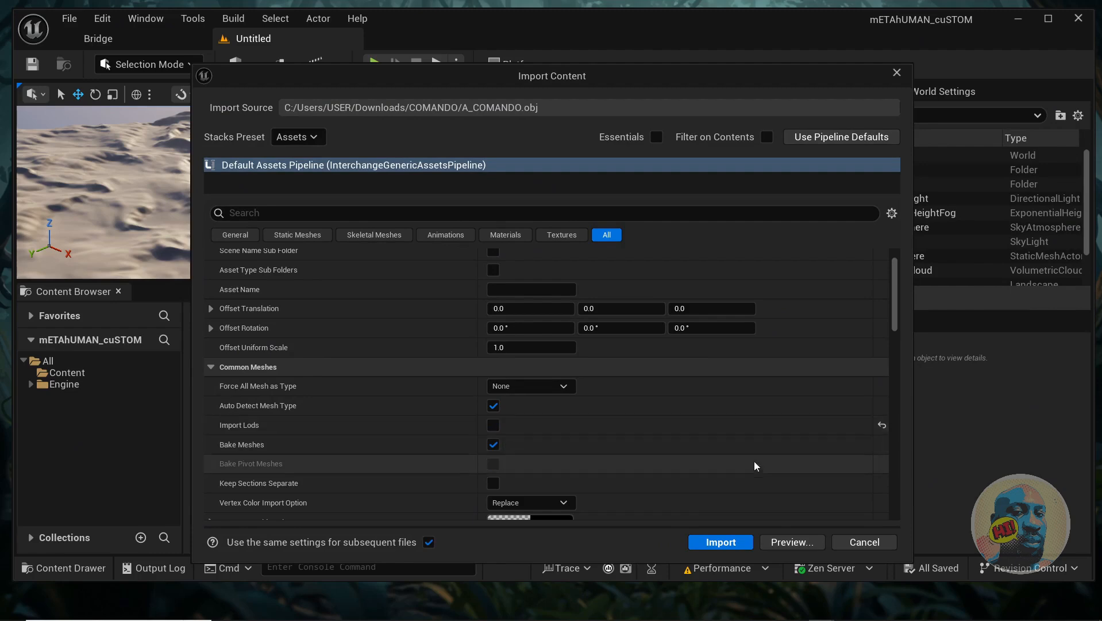
click(722, 542)
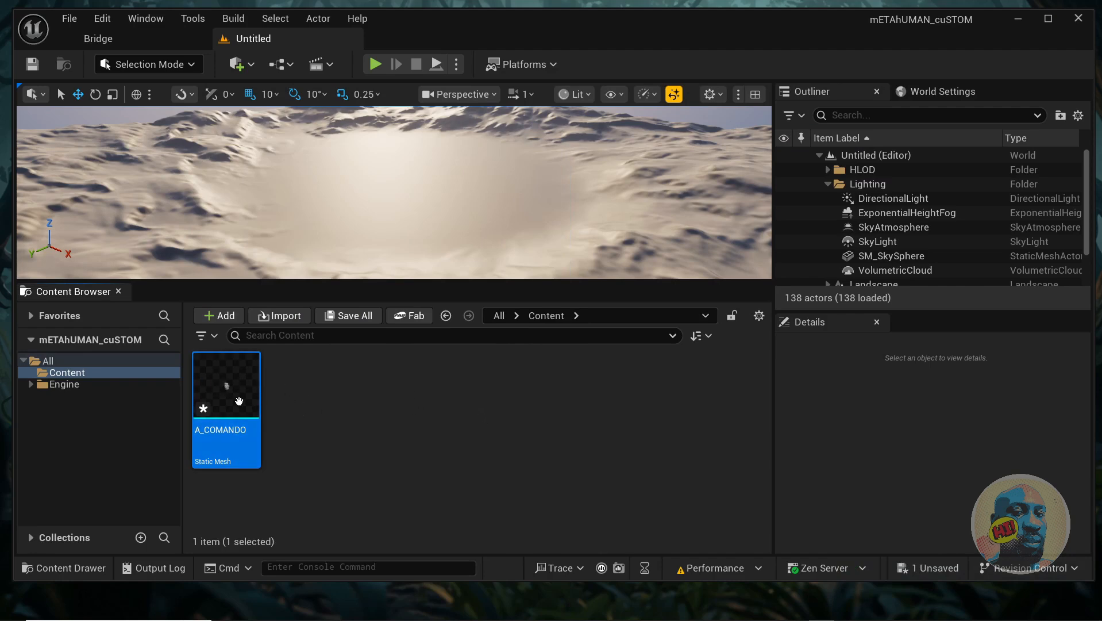
Step: Delete the A_COMANDO static mesh from the Content folder
mouse_move(239, 401)
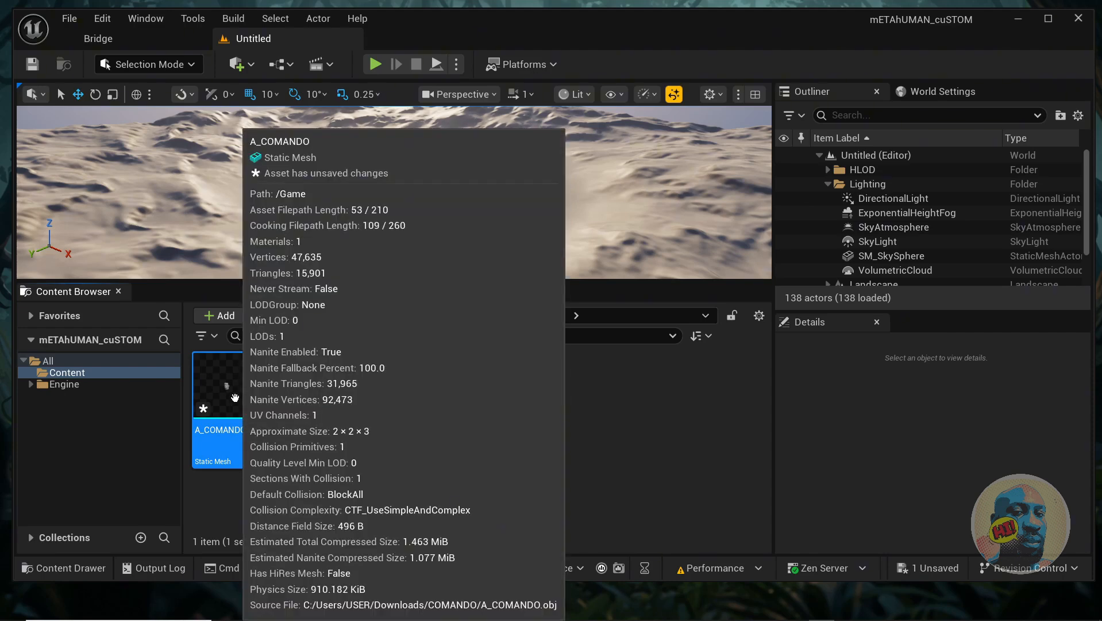
right_click(235, 398)
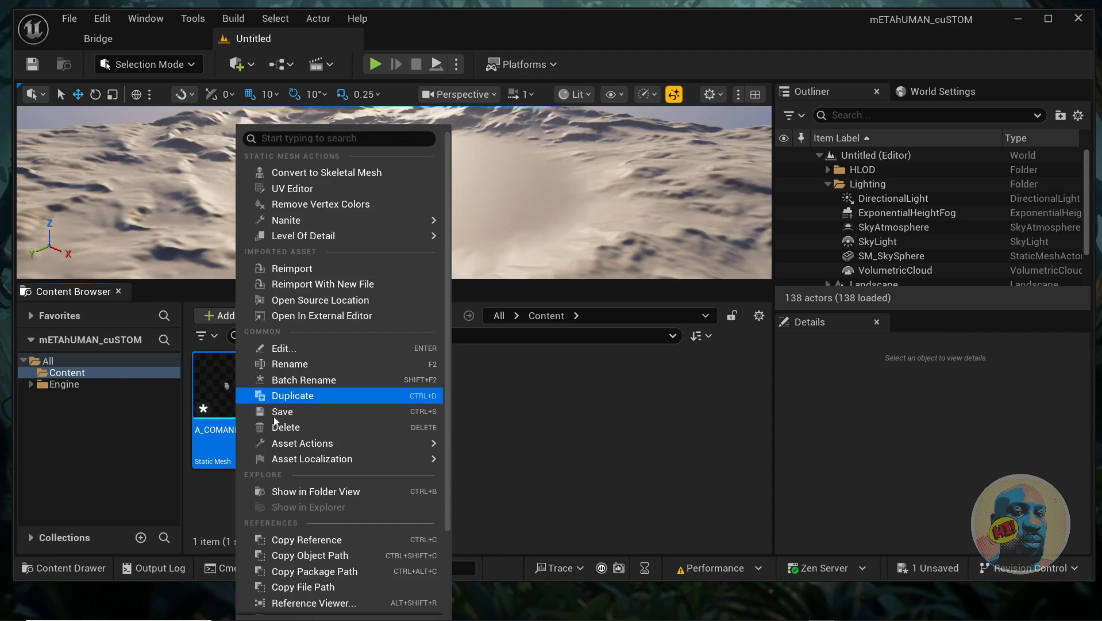
click(282, 427)
click(449, 547)
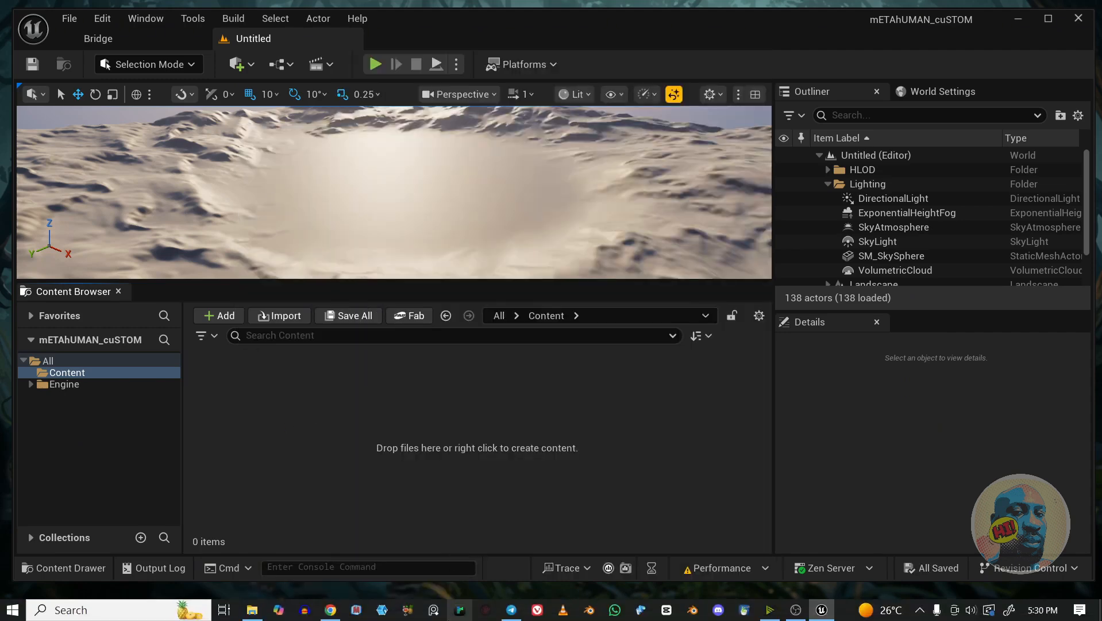
Step: Switch to the COMADOFACE file in Blender and scale the basicfacerenew7 head up uniformly to about 5.377
click(693, 611)
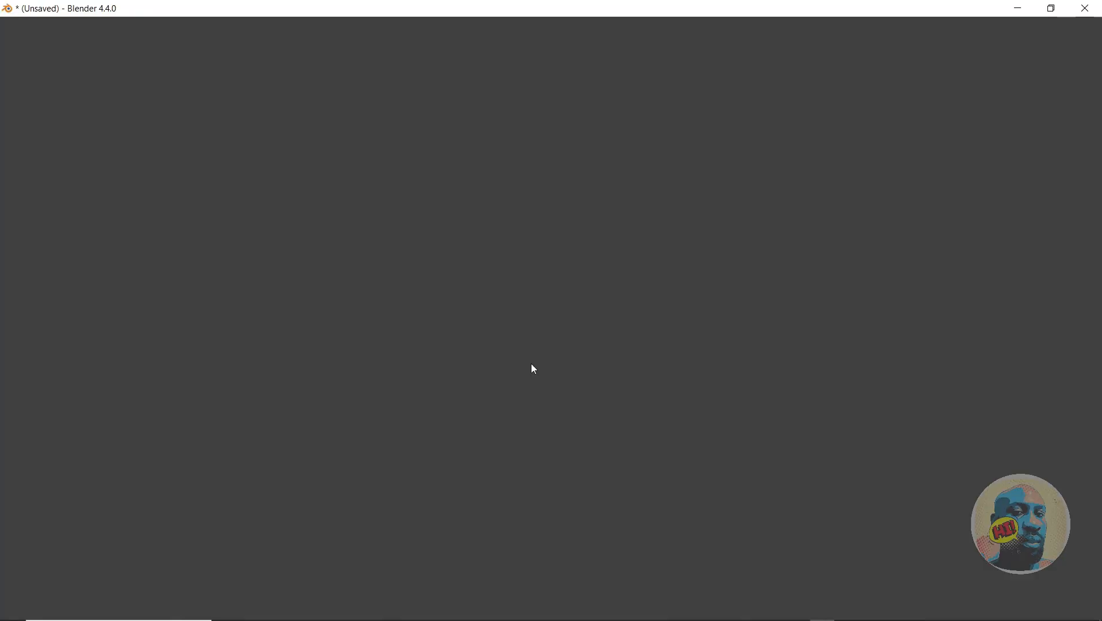
click(531, 363)
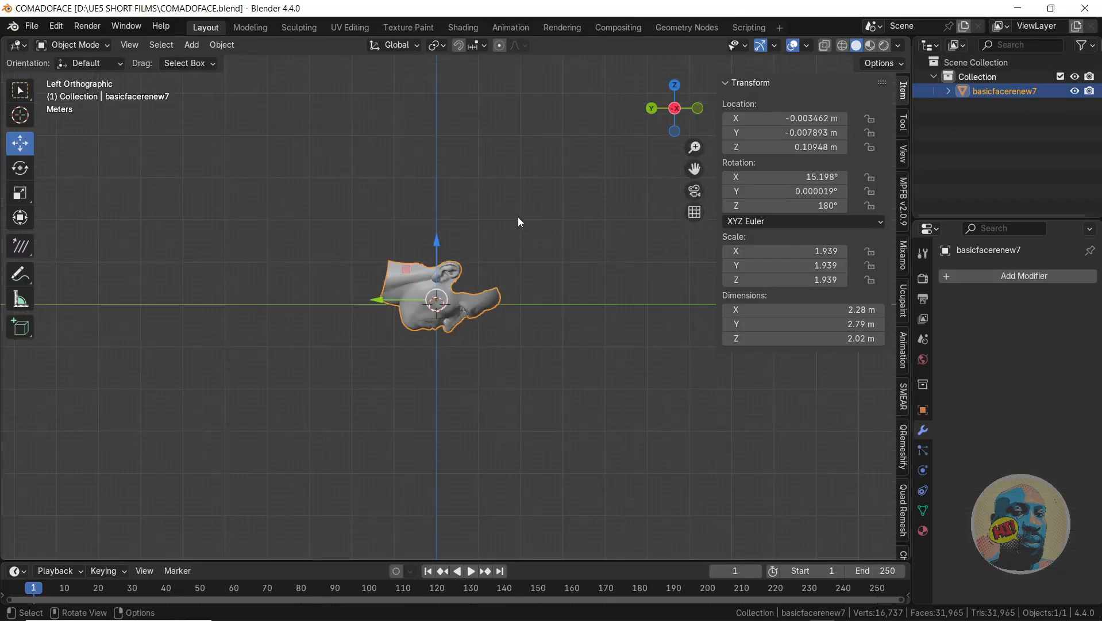
key(s)
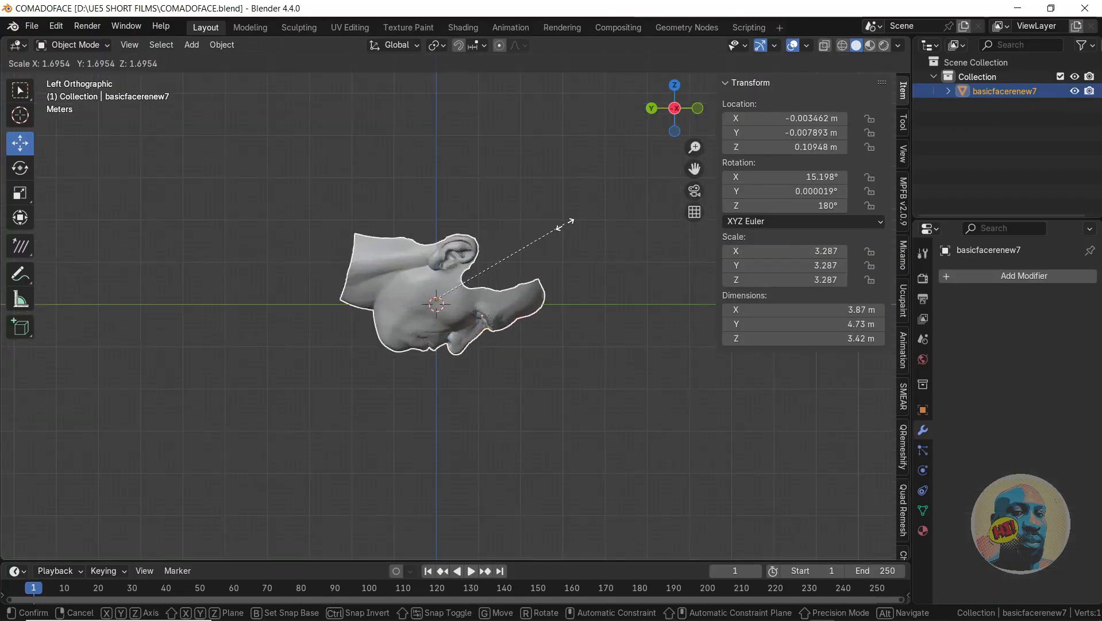
click(616, 216)
Step: Export only the selected head as Wavefront A_COMANDO_1.obj into the COMANDO folder, and close Blender without saving the file
click(31, 26)
mouse_move(116, 241)
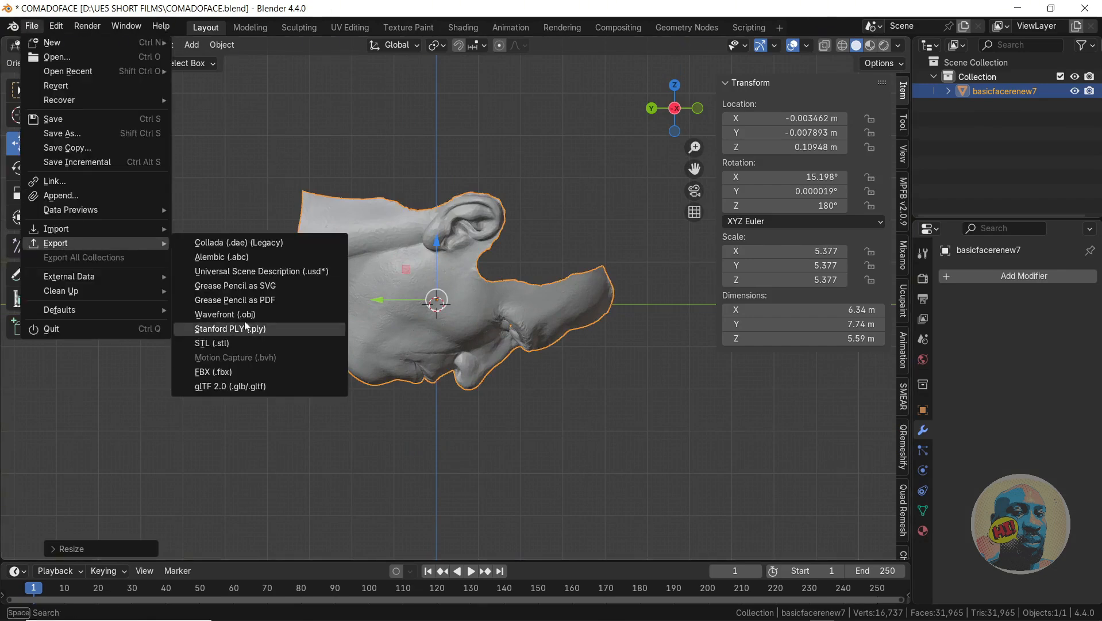
click(348, 322)
click(247, 472)
click(568, 221)
click(397, 491)
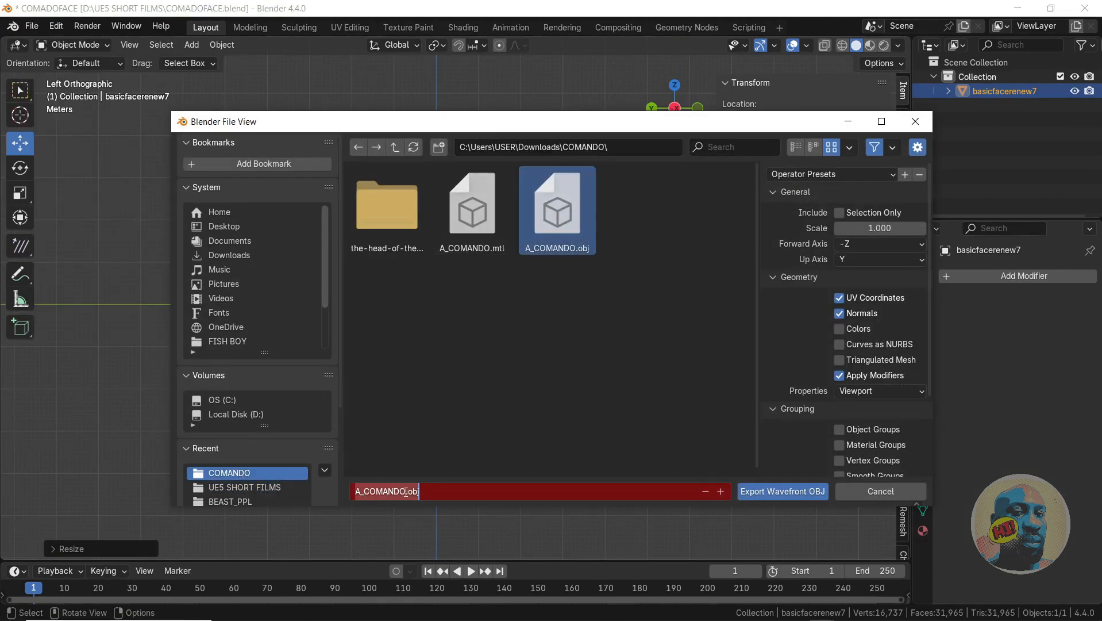
text(_1)
click(838, 215)
click(782, 491)
click(1085, 8)
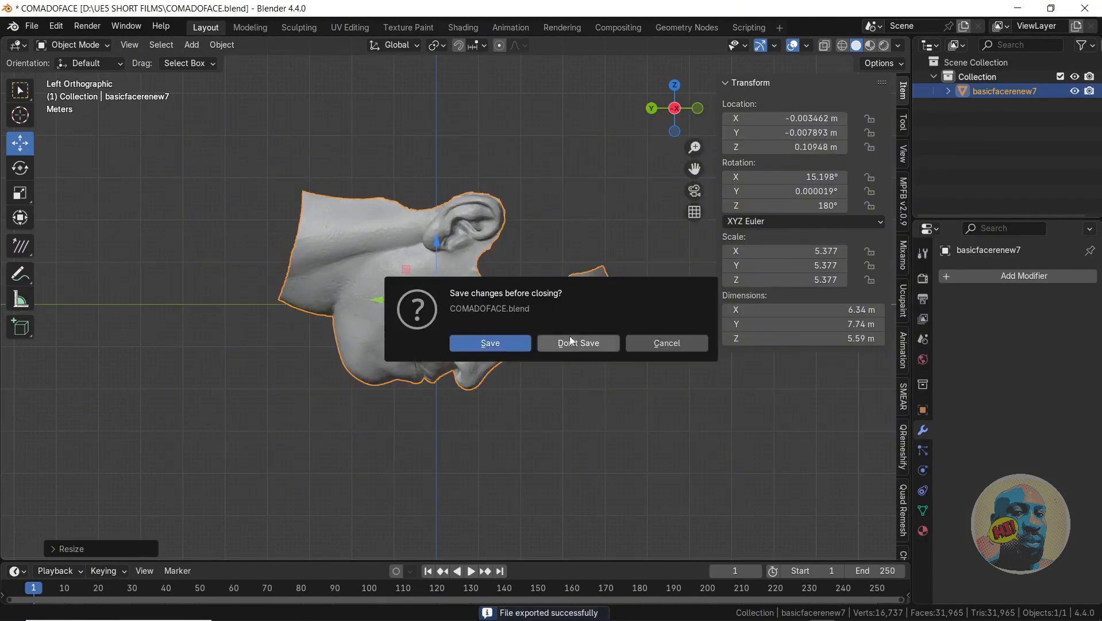
click(578, 343)
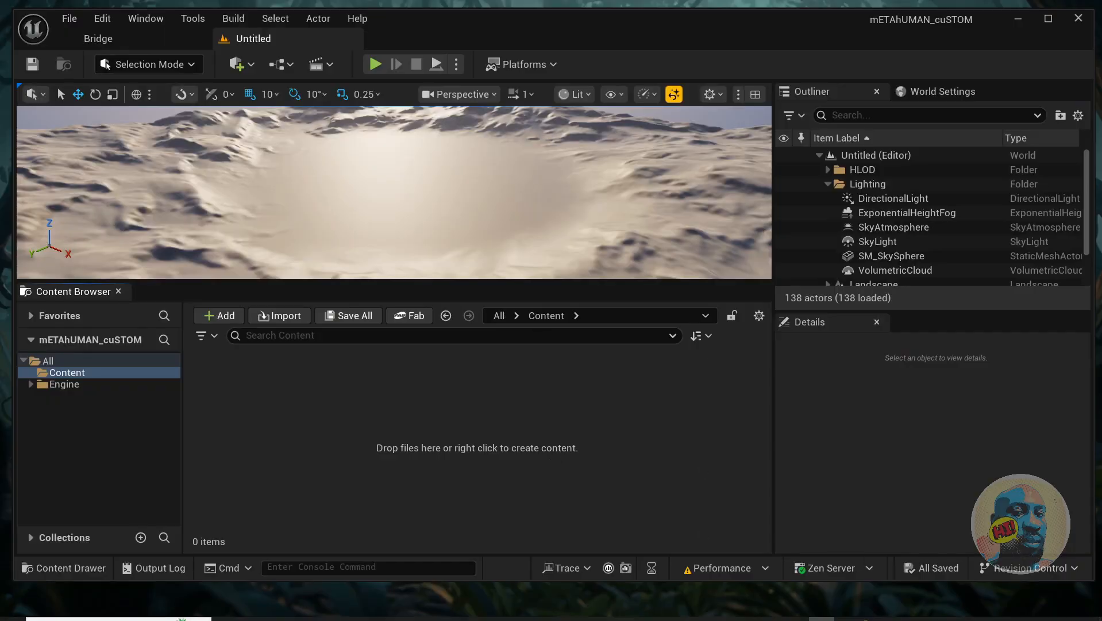
Step: Import A_COMANDO_1.obj from the COMANDO folder into the Unreal project's Content folder with Import Lods off
click(258, 613)
drag(384, 282, 411, 516)
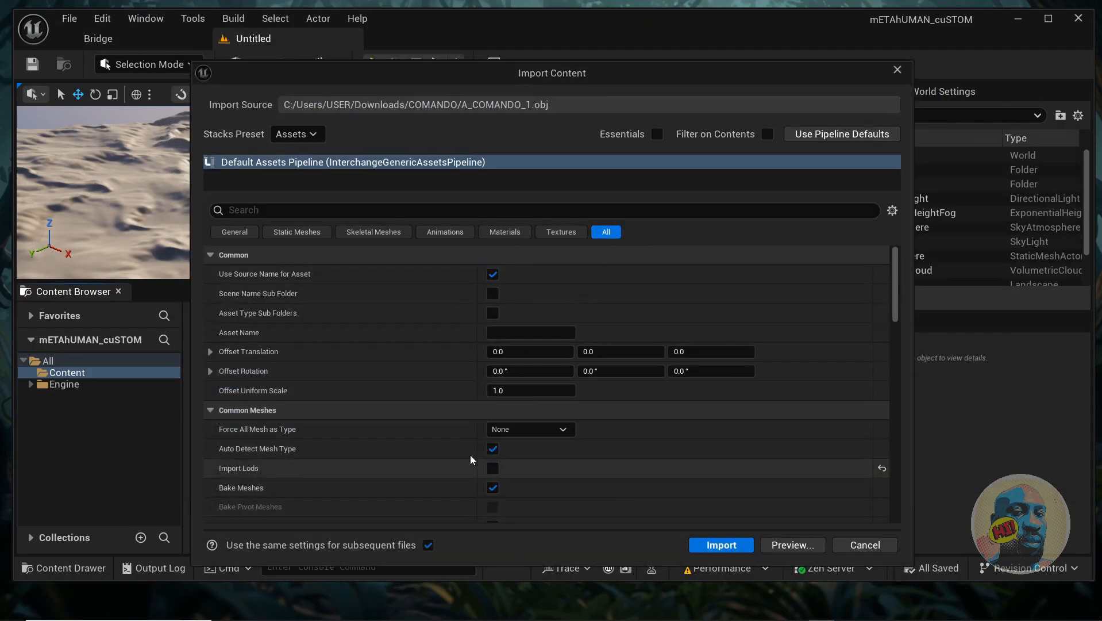
click(730, 547)
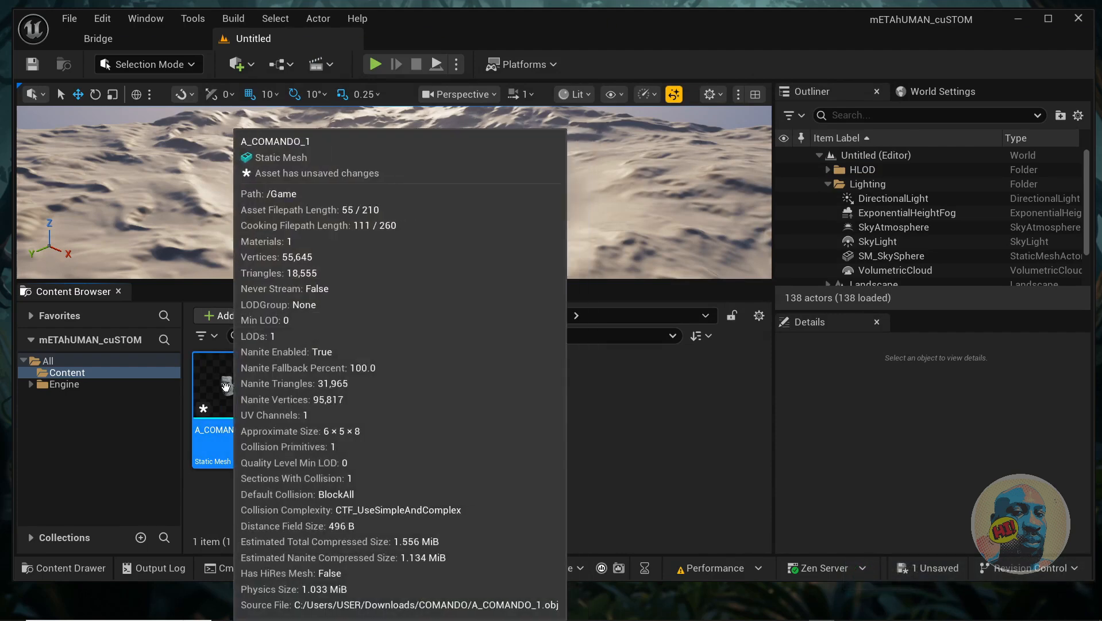
Step: Inspect the A_COMANDO_1 static mesh up close in its editor and save the unsaved asset
double_click(225, 389)
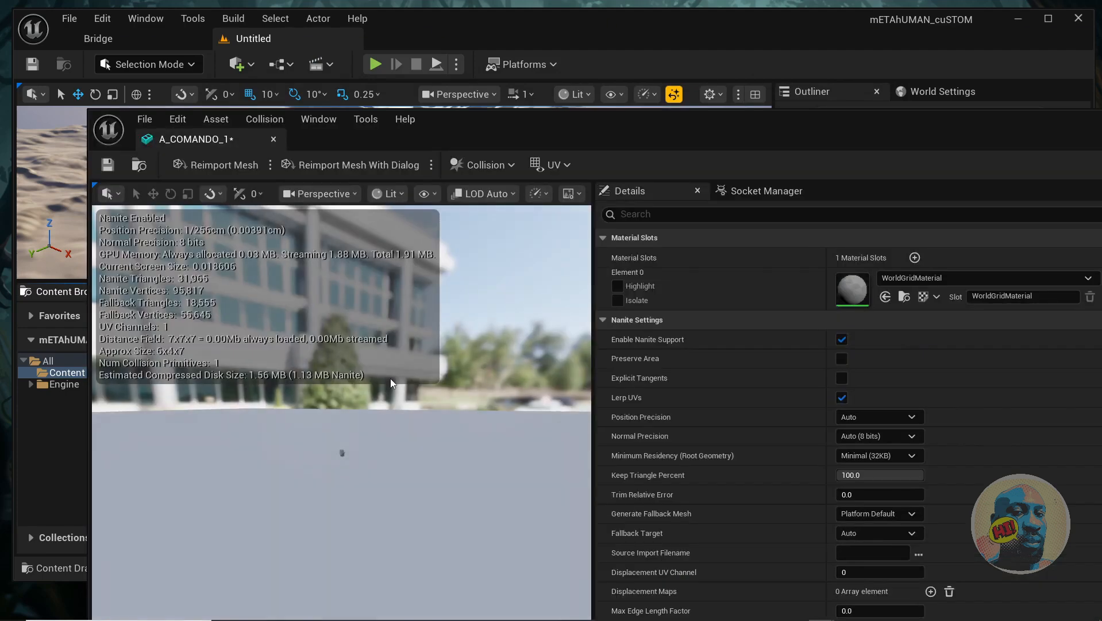
scroll(349, 458, up, 3)
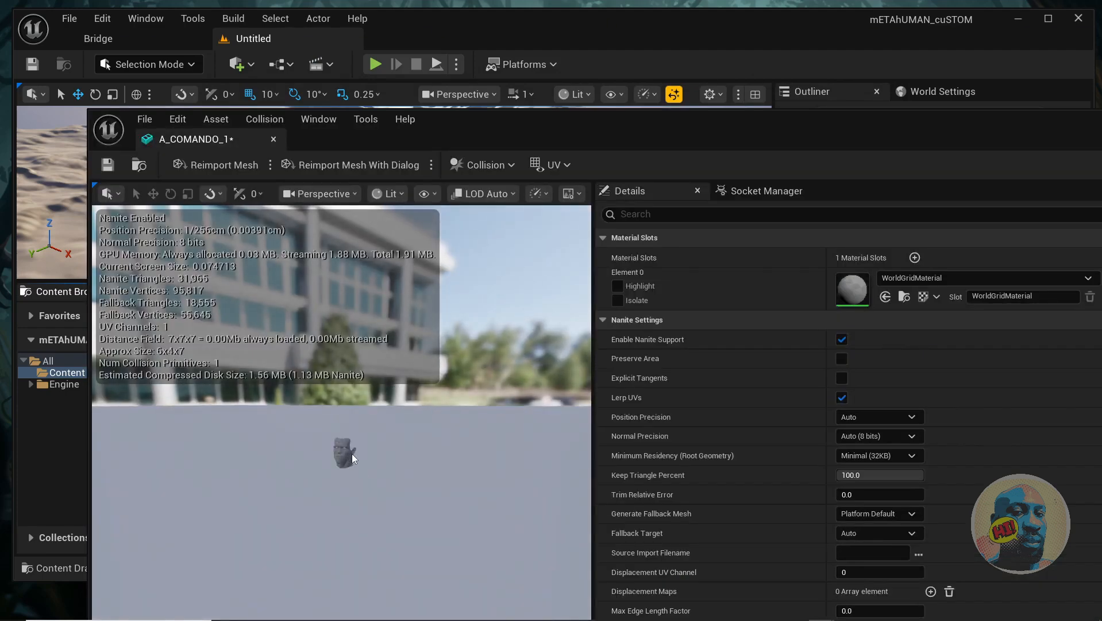
scroll(353, 458, up, 3)
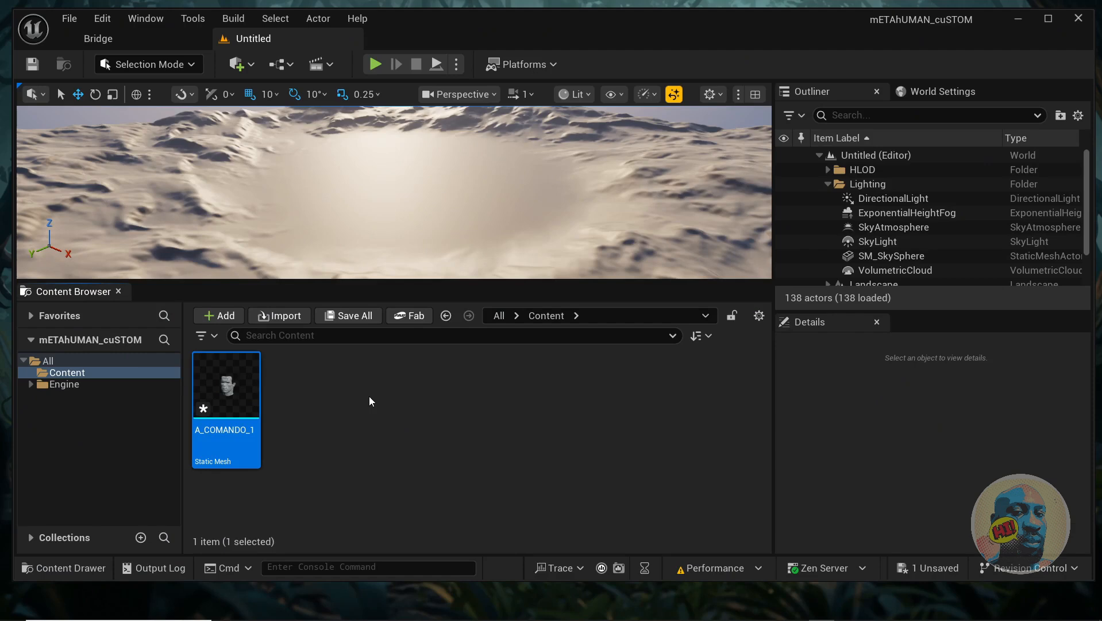
click(907, 569)
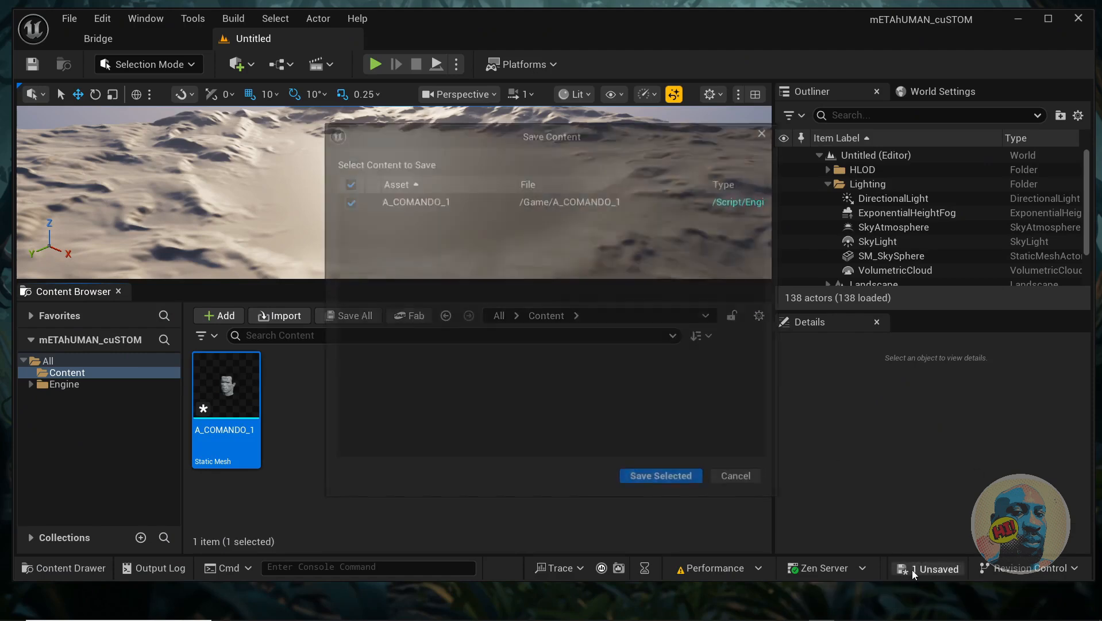
click(639, 479)
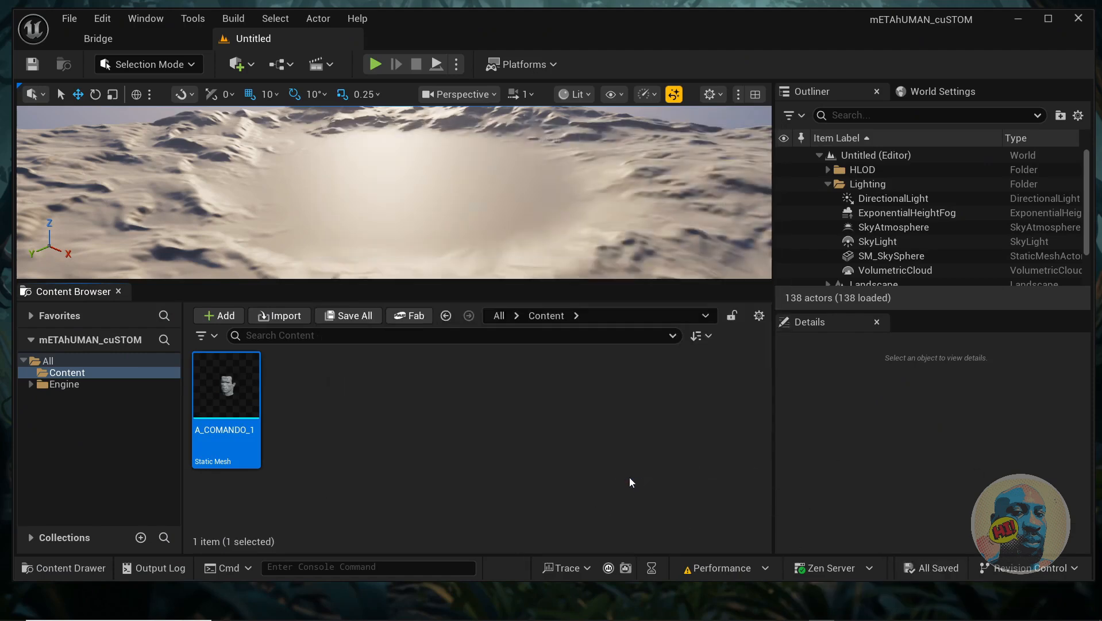
right_click(376, 398)
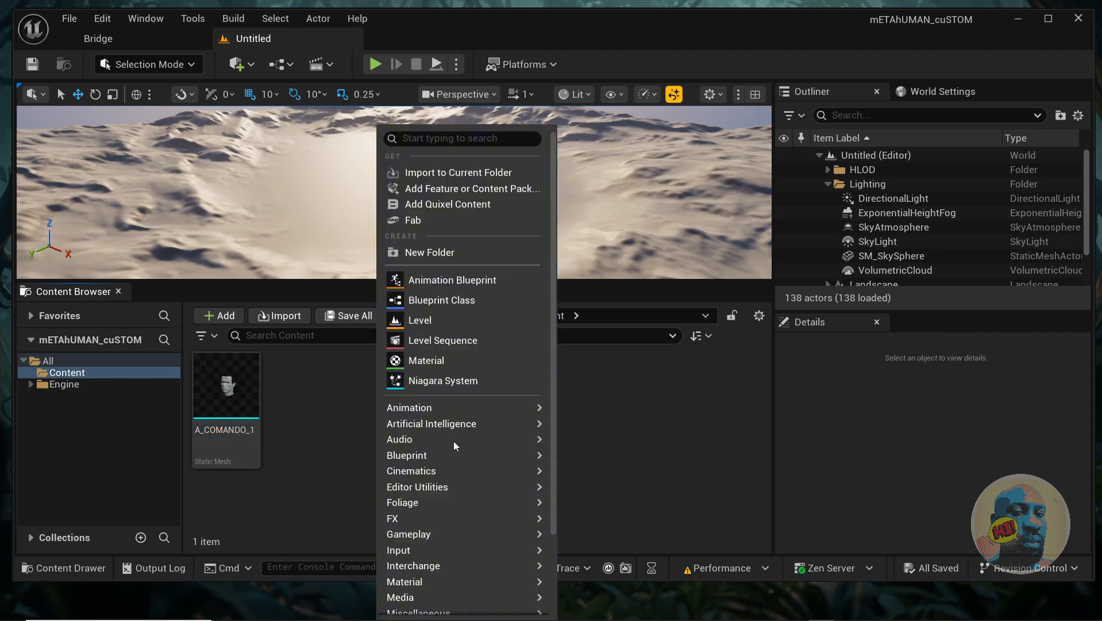
scroll(460, 449, down, 3)
mouse_move(465, 456)
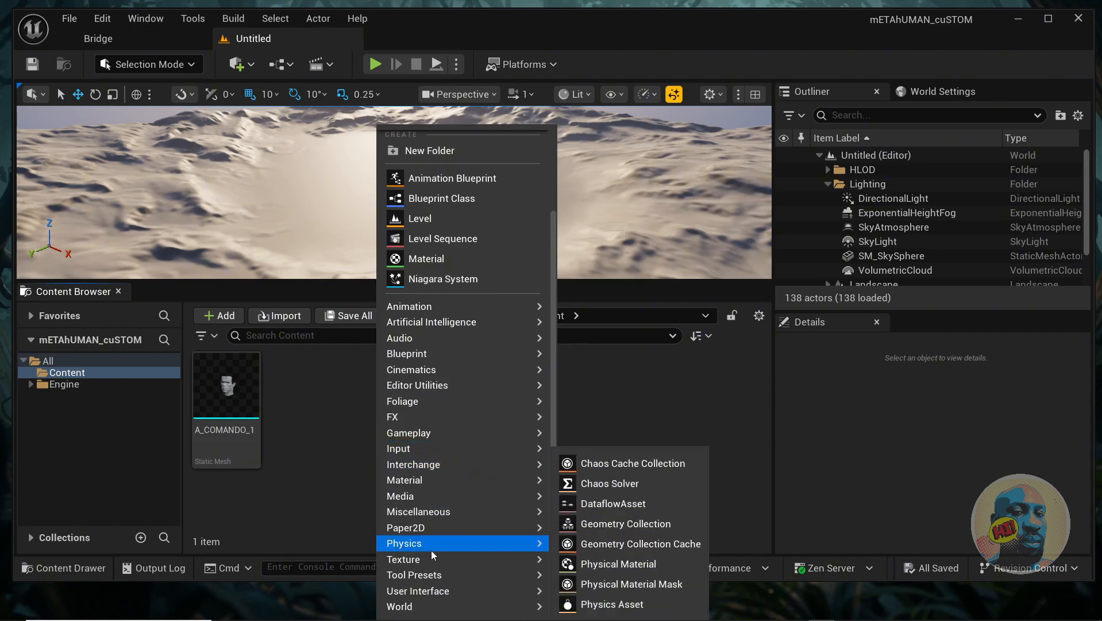
mouse_move(426, 534)
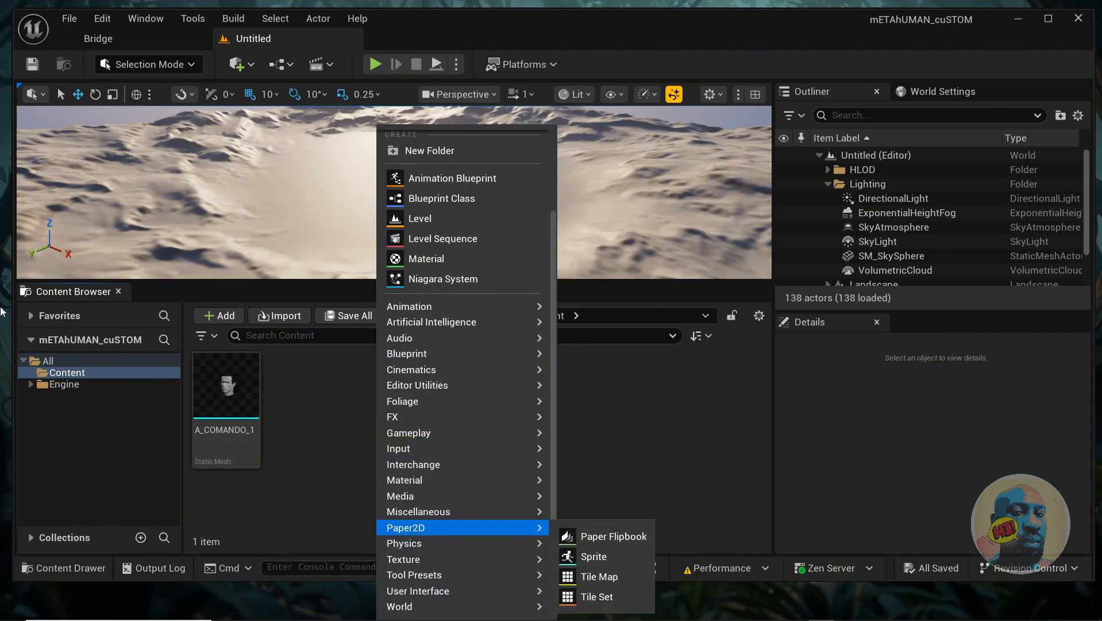
click(293, 382)
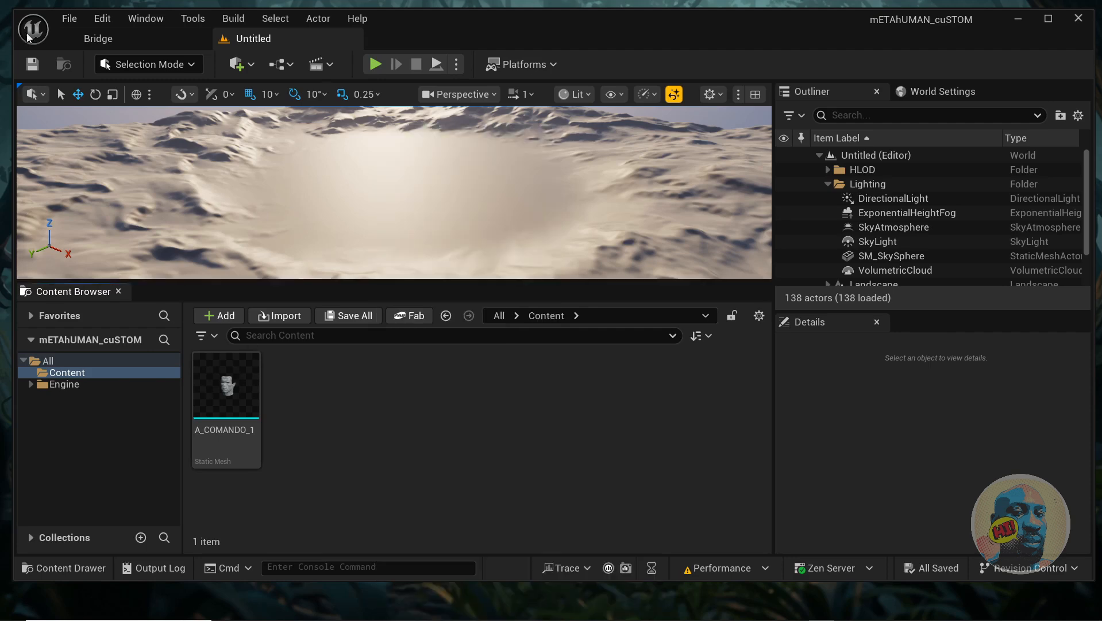
Step: Find the MetaHuman plugins by searching for METAHU and enable MetaHuman Animator and the beta MetaHuman Creator
click(102, 19)
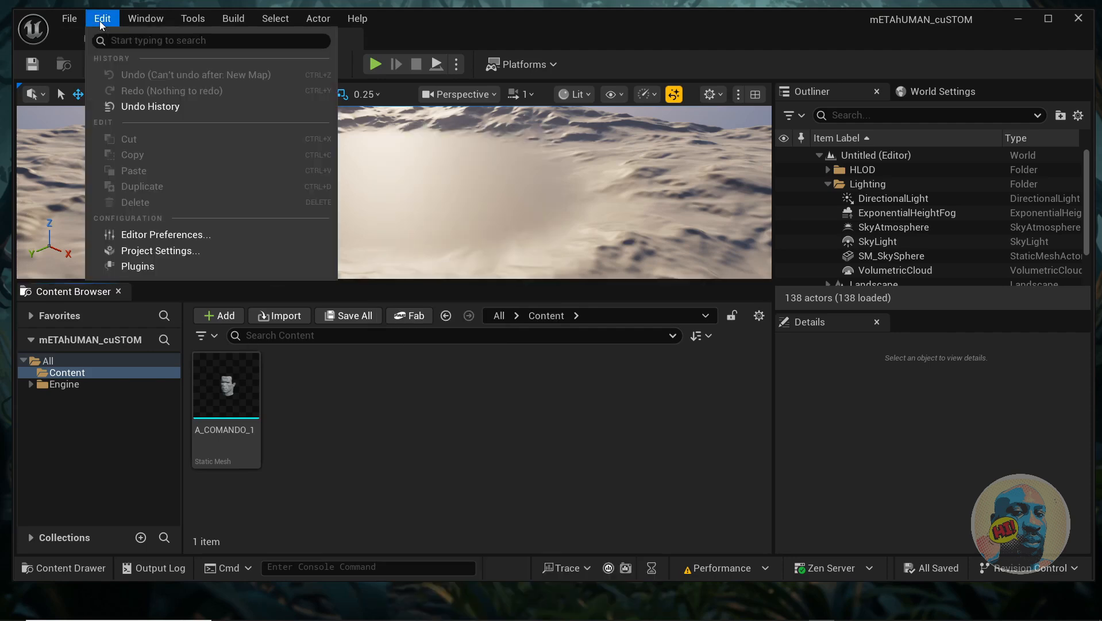
click(138, 266)
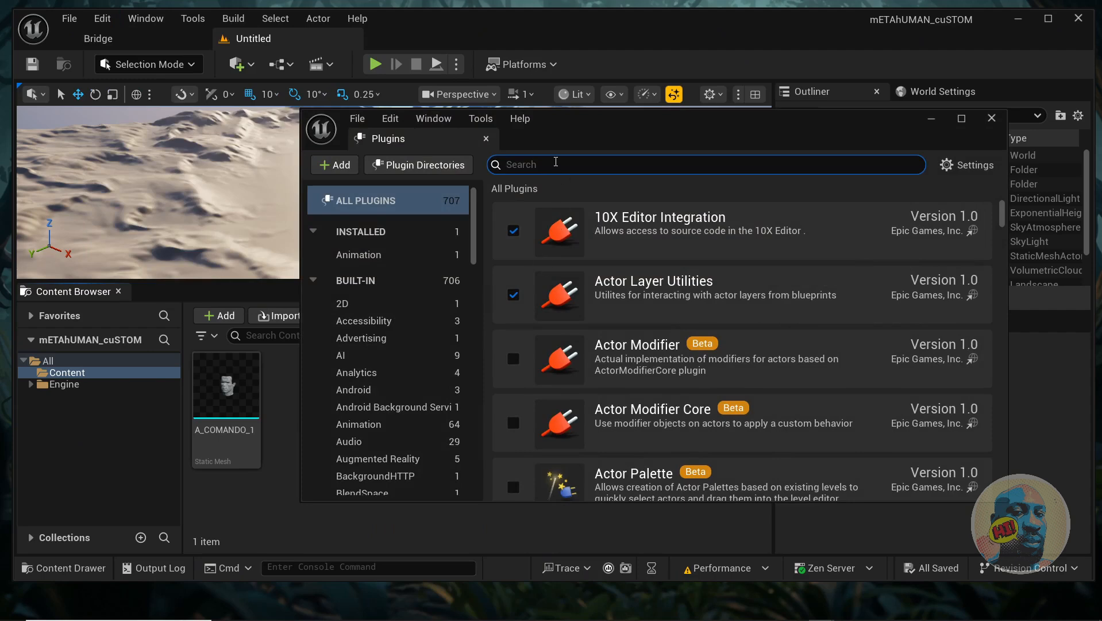
text(ME)
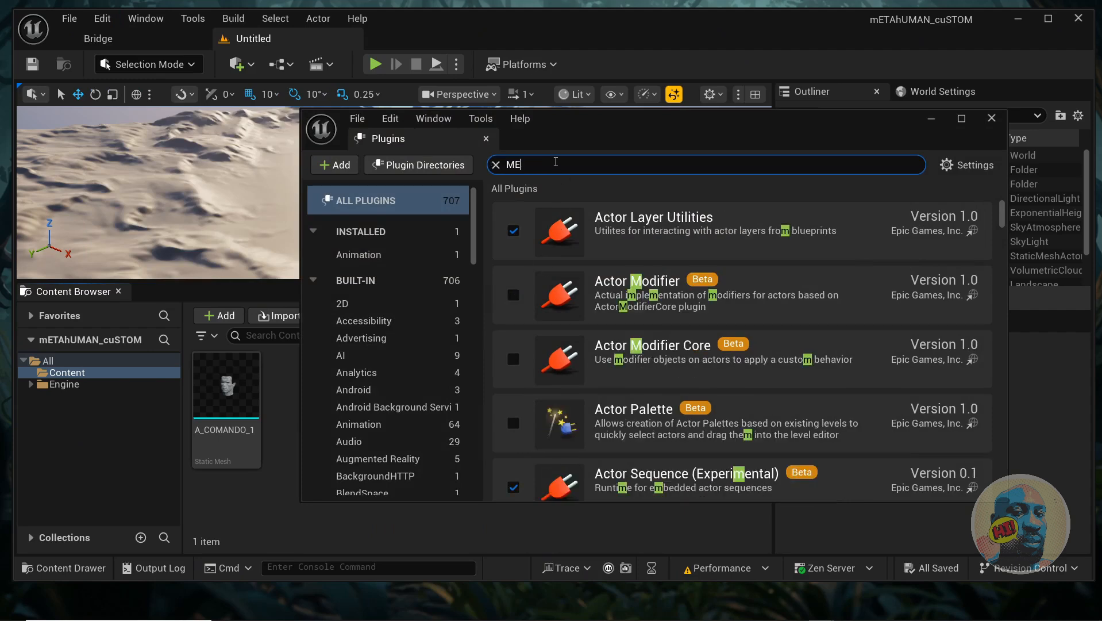
text(TAHU)
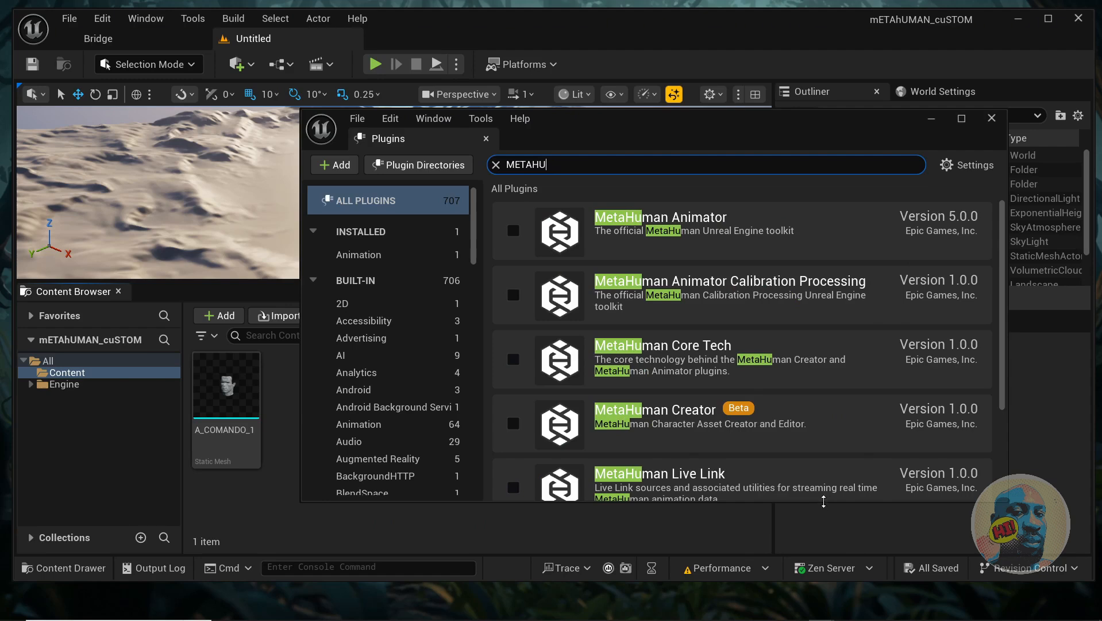
drag(823, 501, 816, 600)
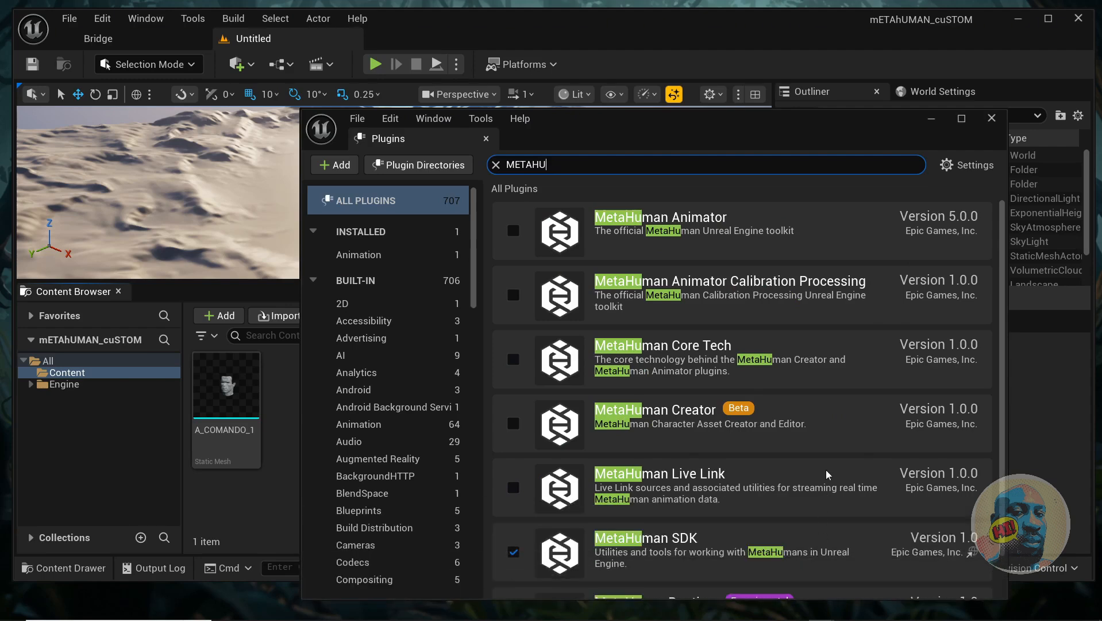
scroll(827, 475, down, 2)
scroll(532, 440, up, 2)
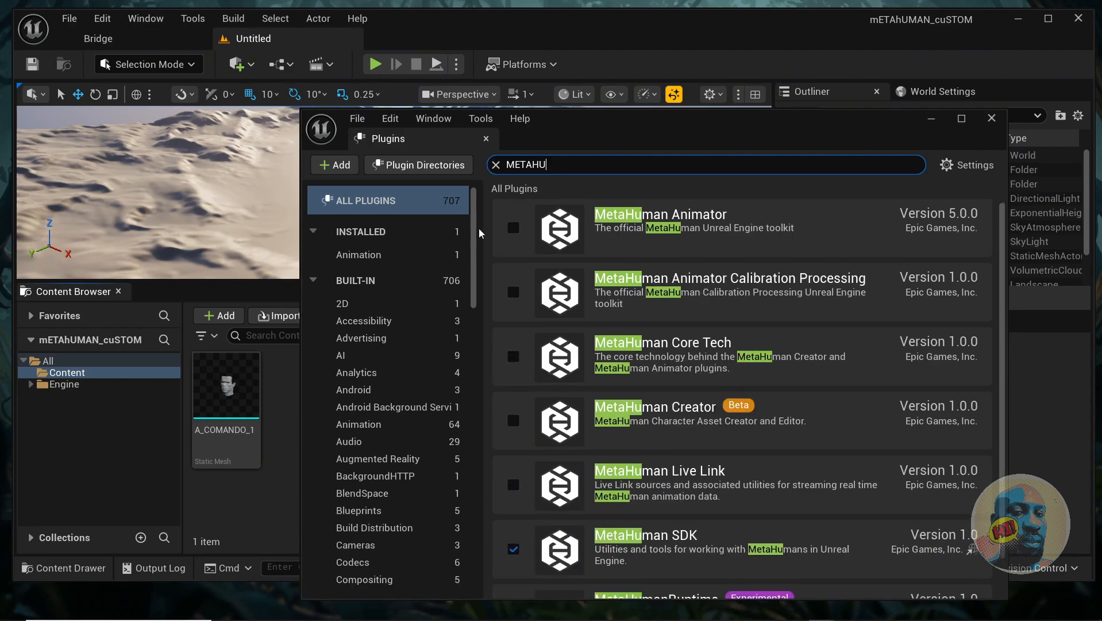
click(514, 232)
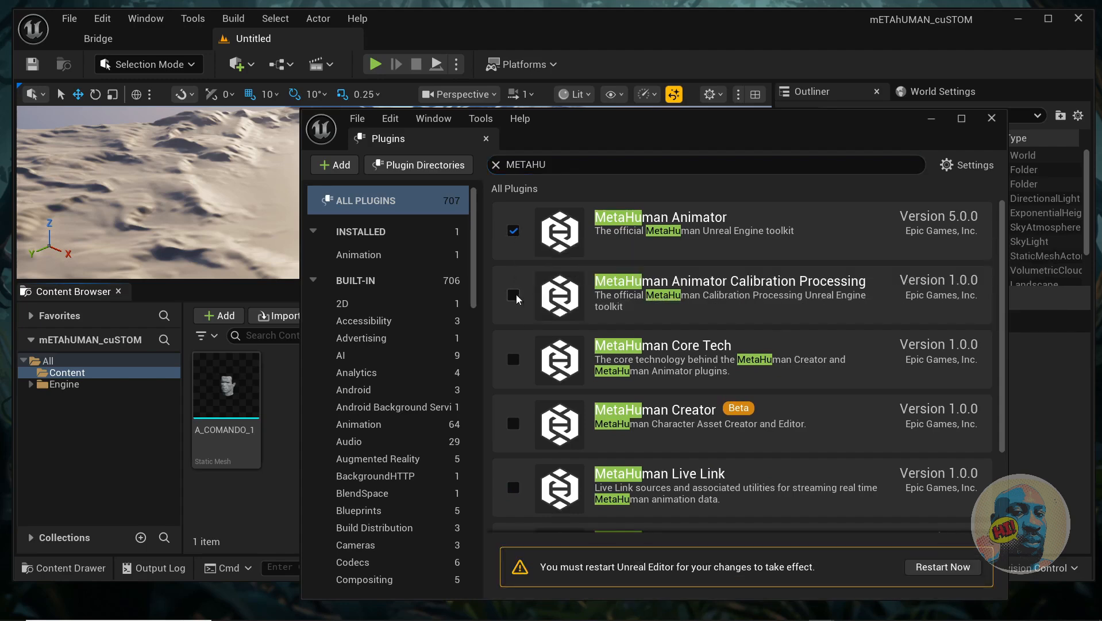
click(513, 423)
key(Return)
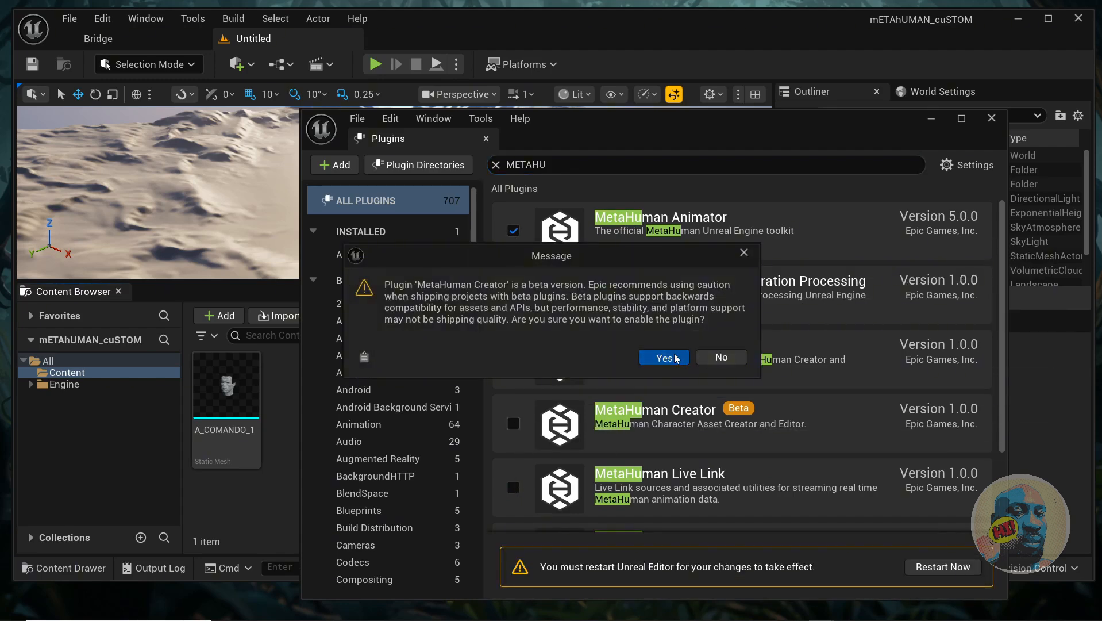
Step: Enable the MetaHuman Live Link and MetaHumanRuntime plugins, restart the editor, and close the plugin list
click(513, 488)
scroll(610, 471, down, 4)
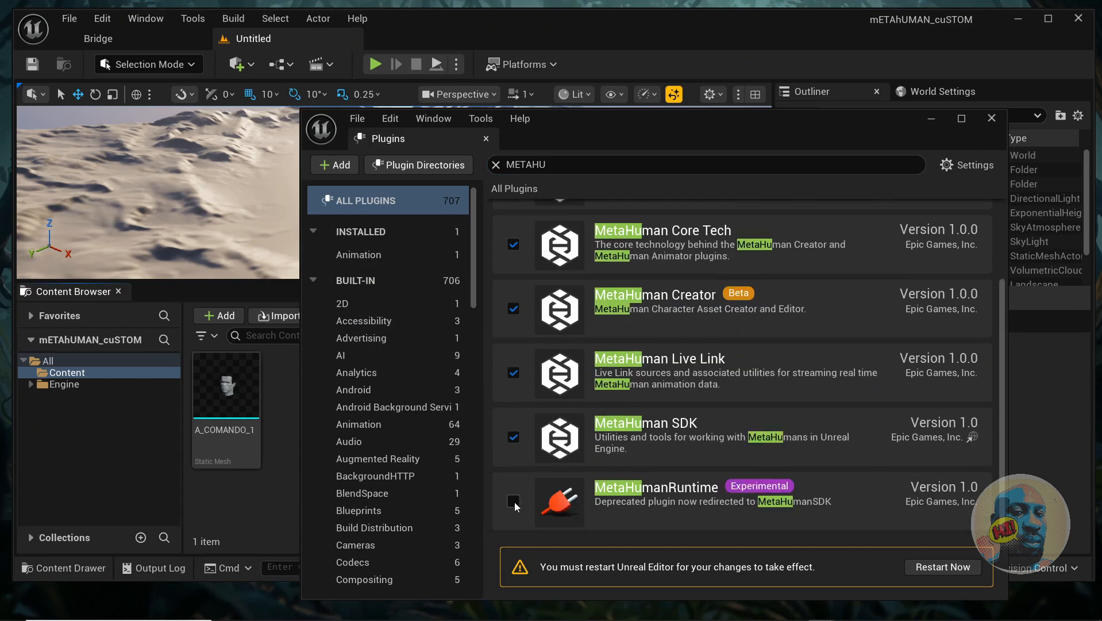
click(514, 501)
key(Return)
click(934, 568)
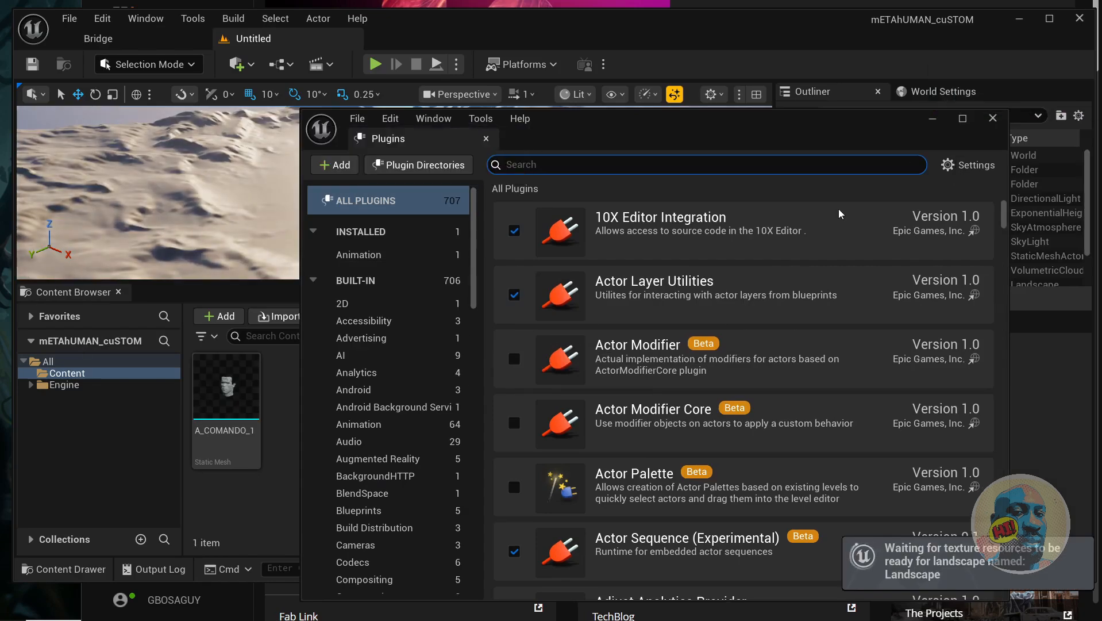
click(999, 119)
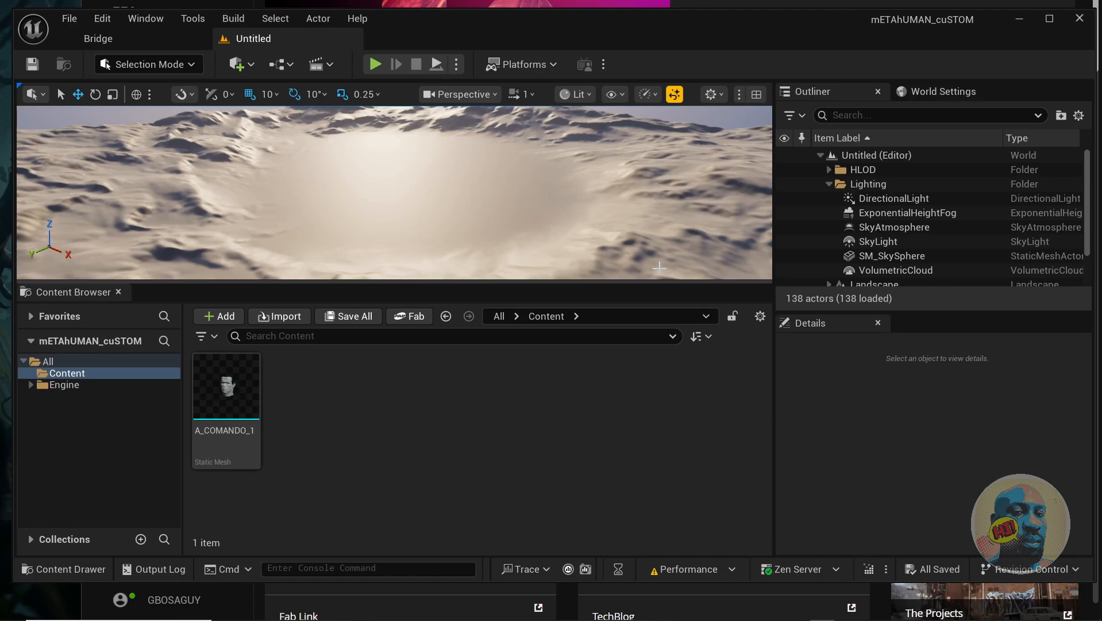
Step: Create a MetaHuman Identity asset named COMANDO in the Content folder
right_click(412, 420)
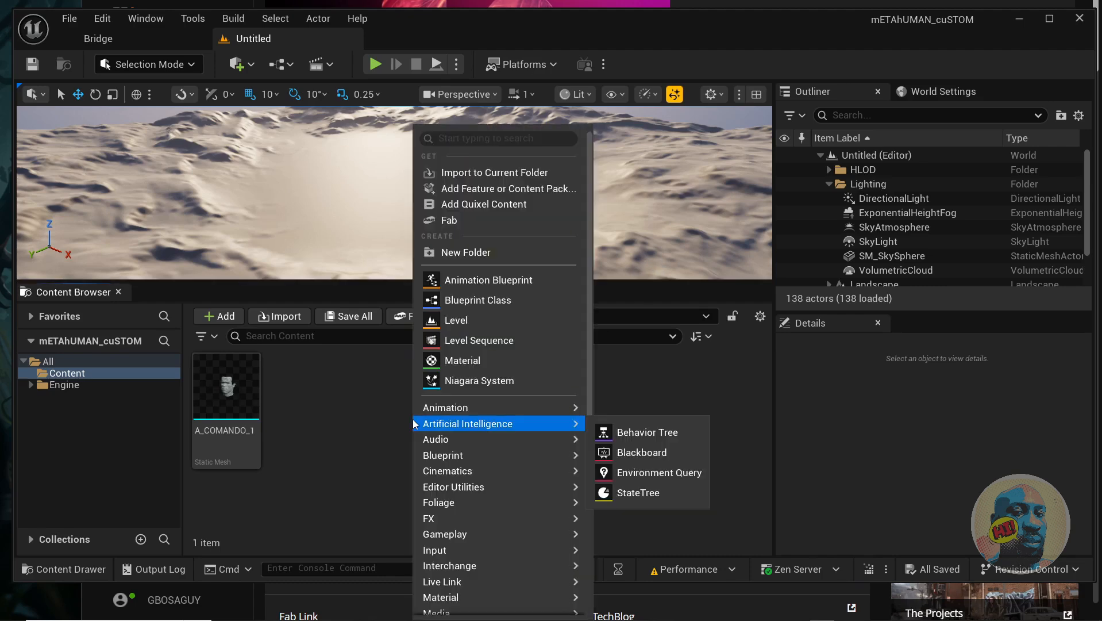
scroll(489, 479, down, 3)
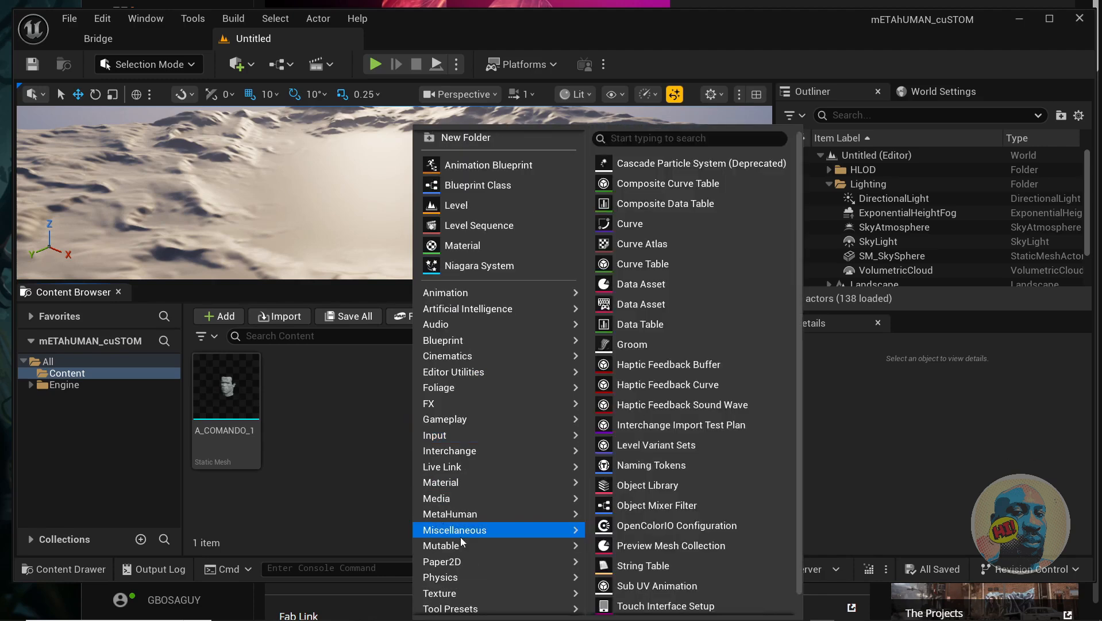
mouse_move(477, 516)
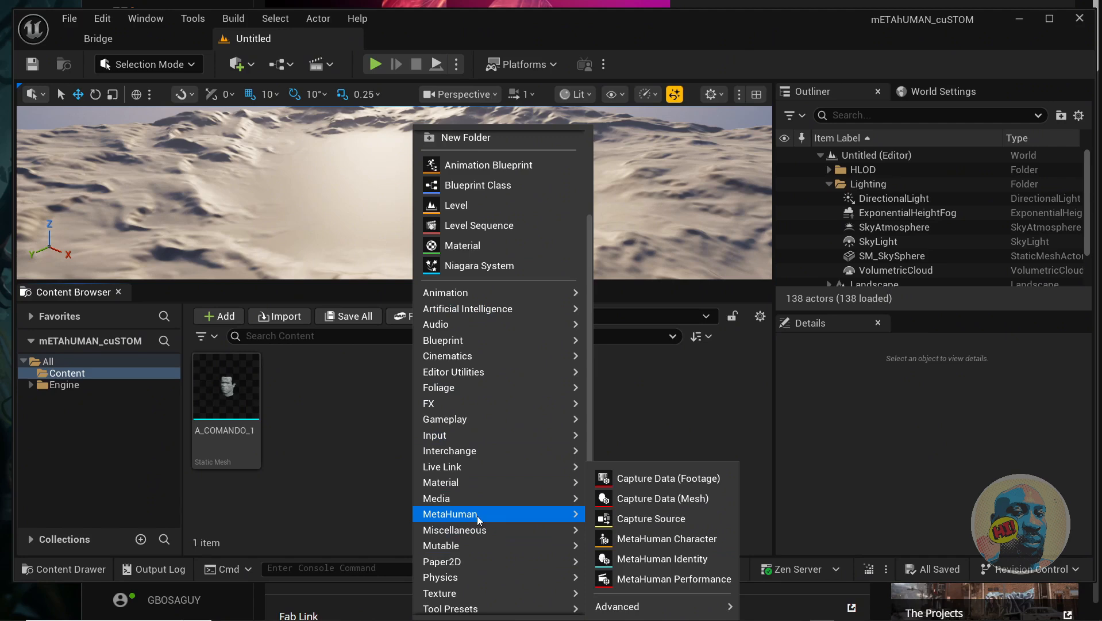
click(682, 556)
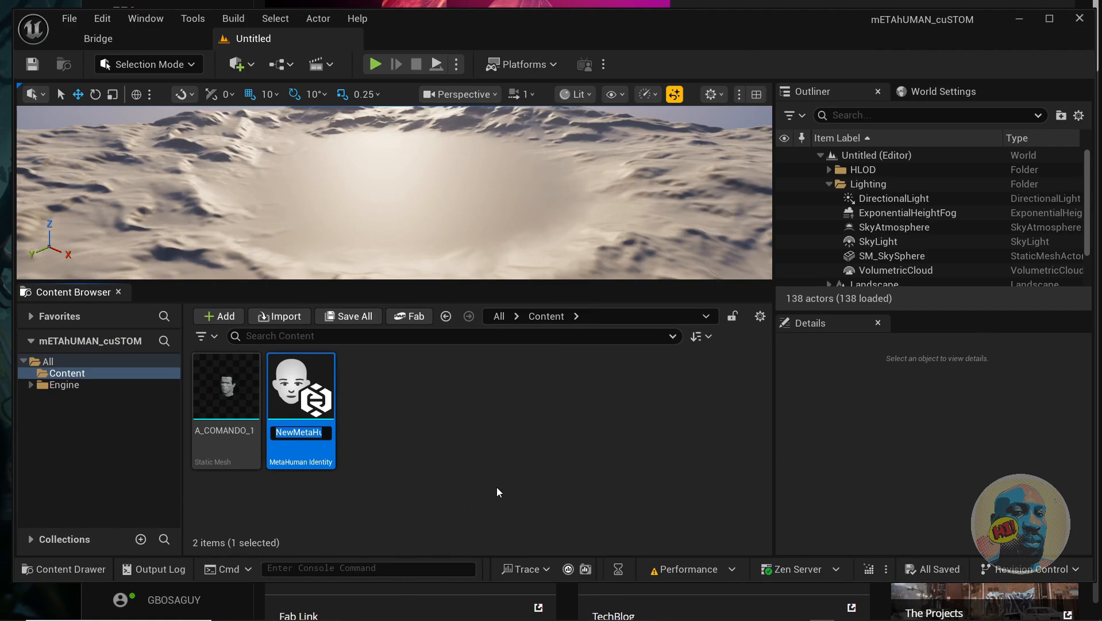
text(CON)
text(MANDO)
key(Return)
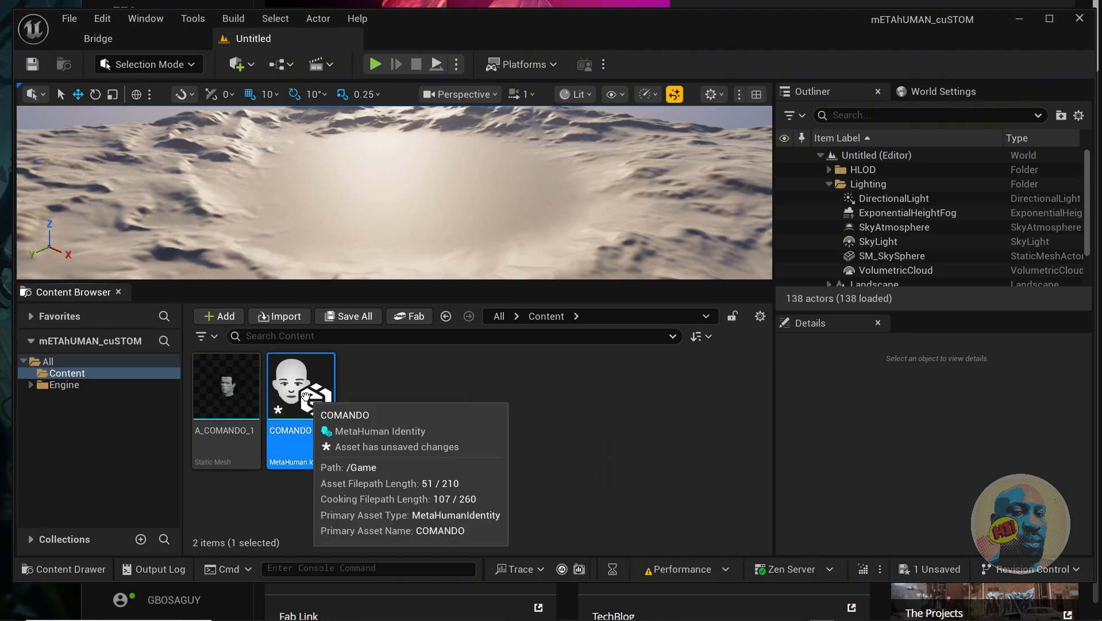
Step: Open the COMANDO identity and create its components from the A_COMANDO_1 mesh
double_click(288, 403)
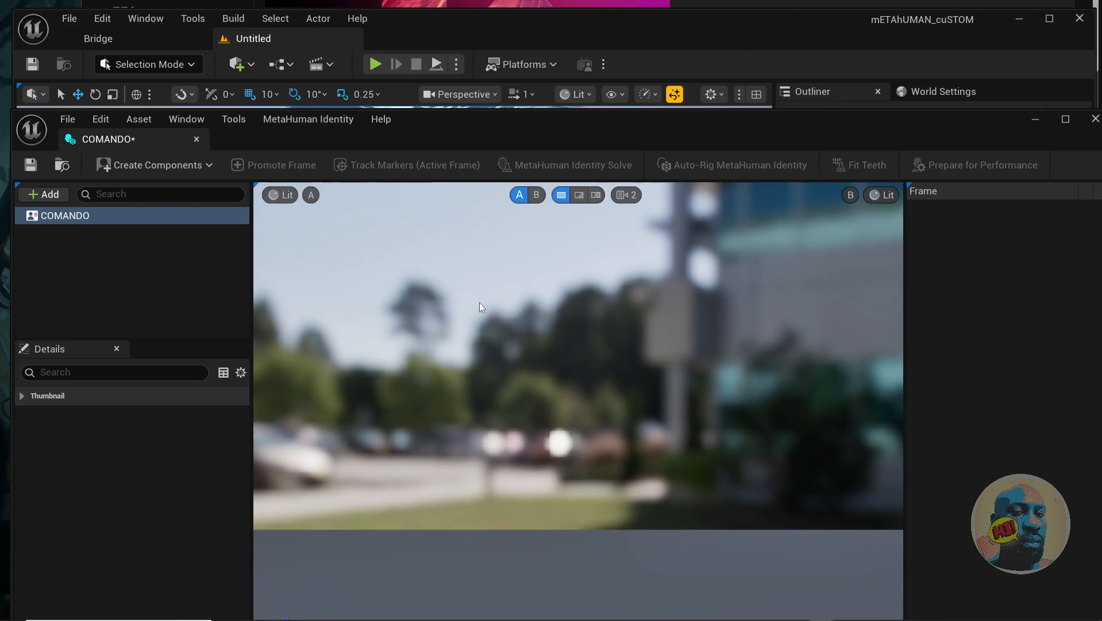
click(196, 165)
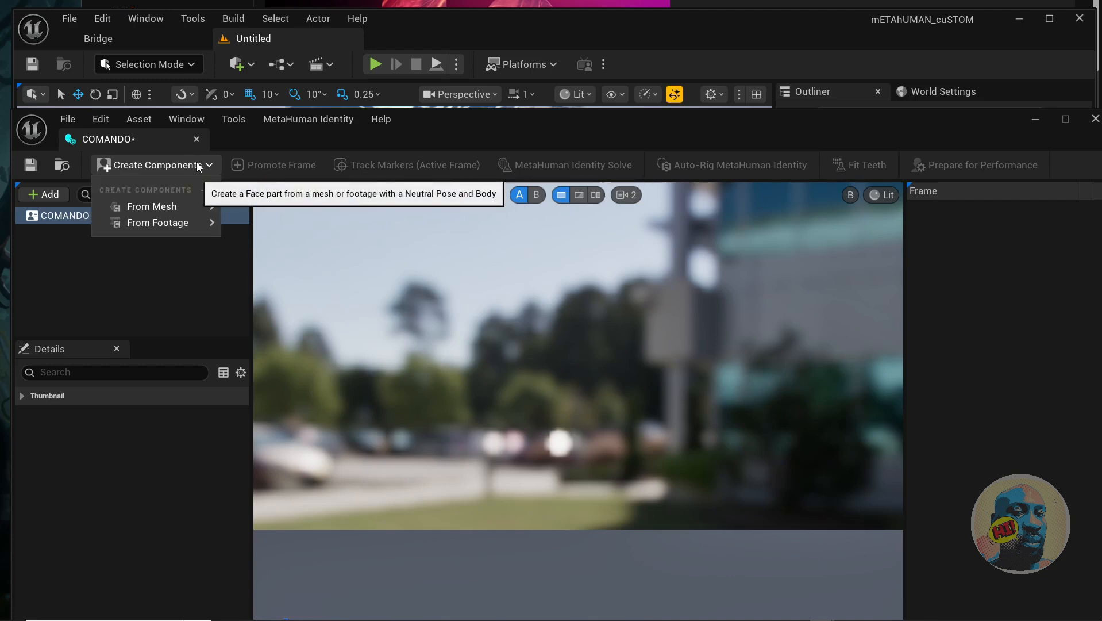
mouse_move(179, 206)
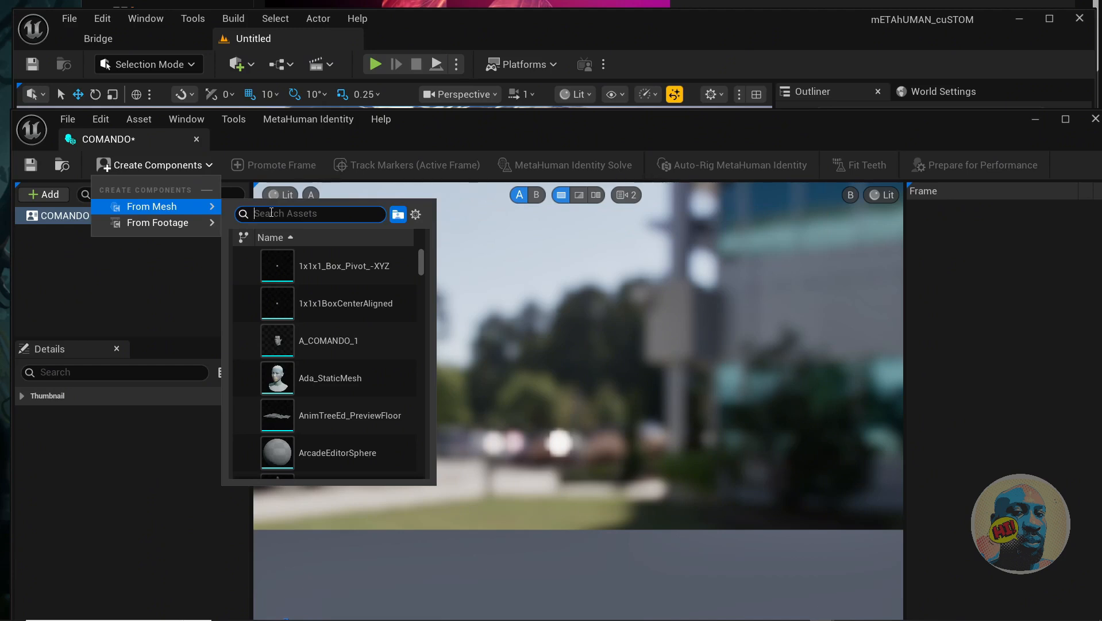
scroll(362, 275, down, 4)
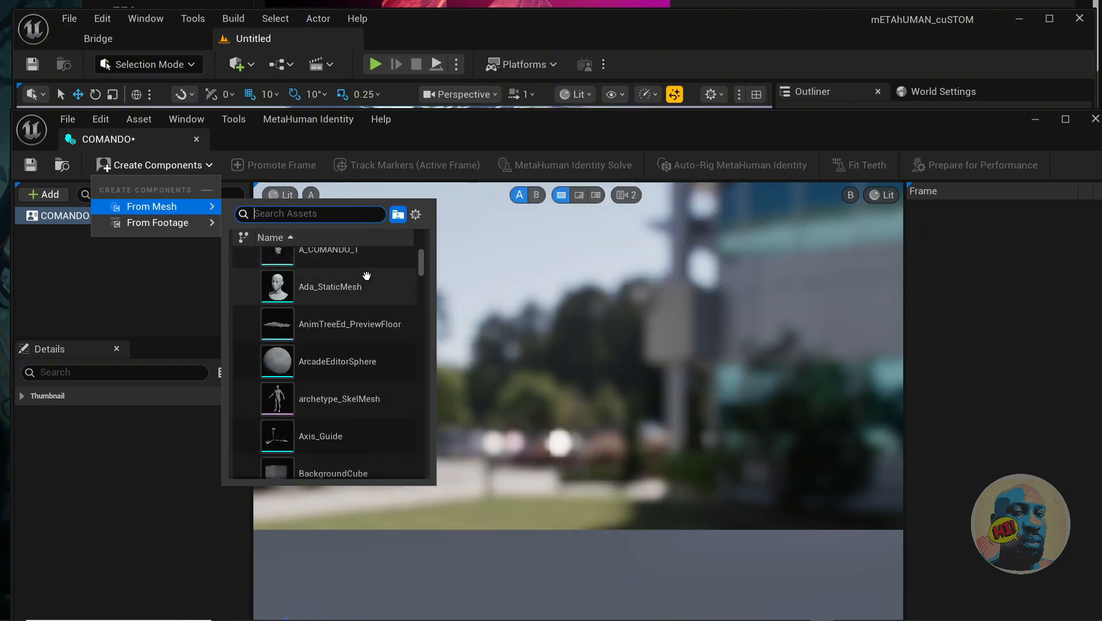
drag(420, 265, 418, 360)
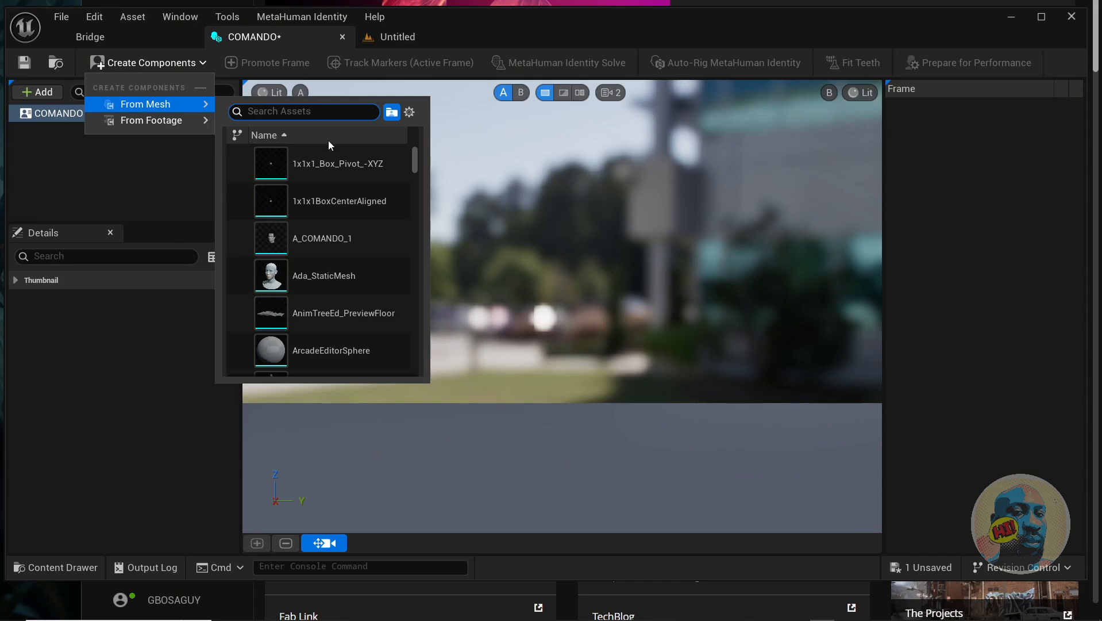
mouse_move(345, 240)
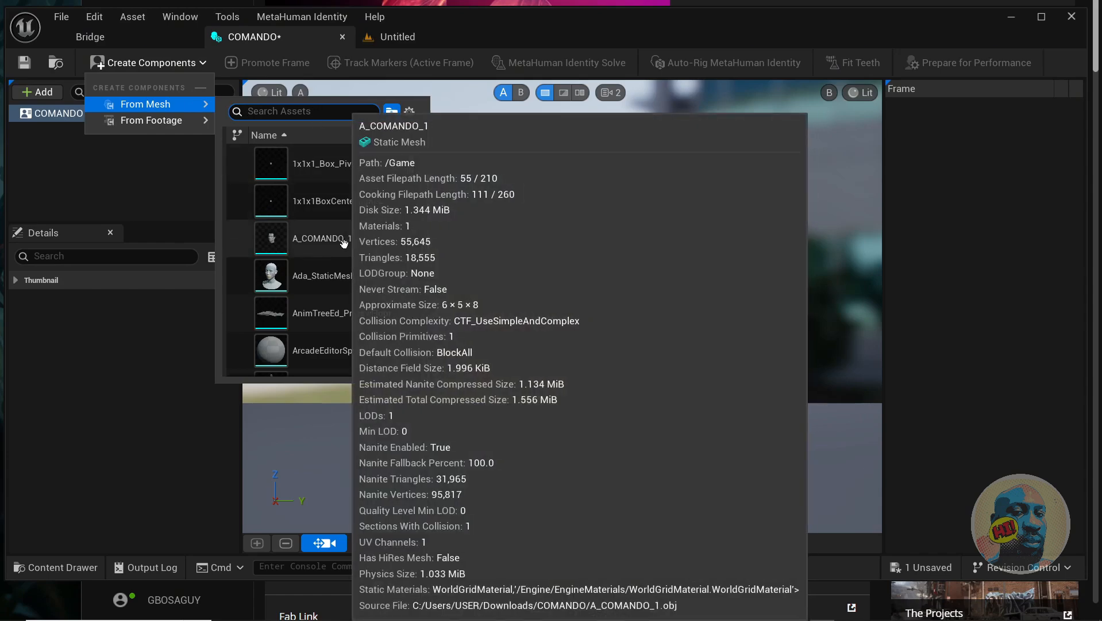
click(332, 242)
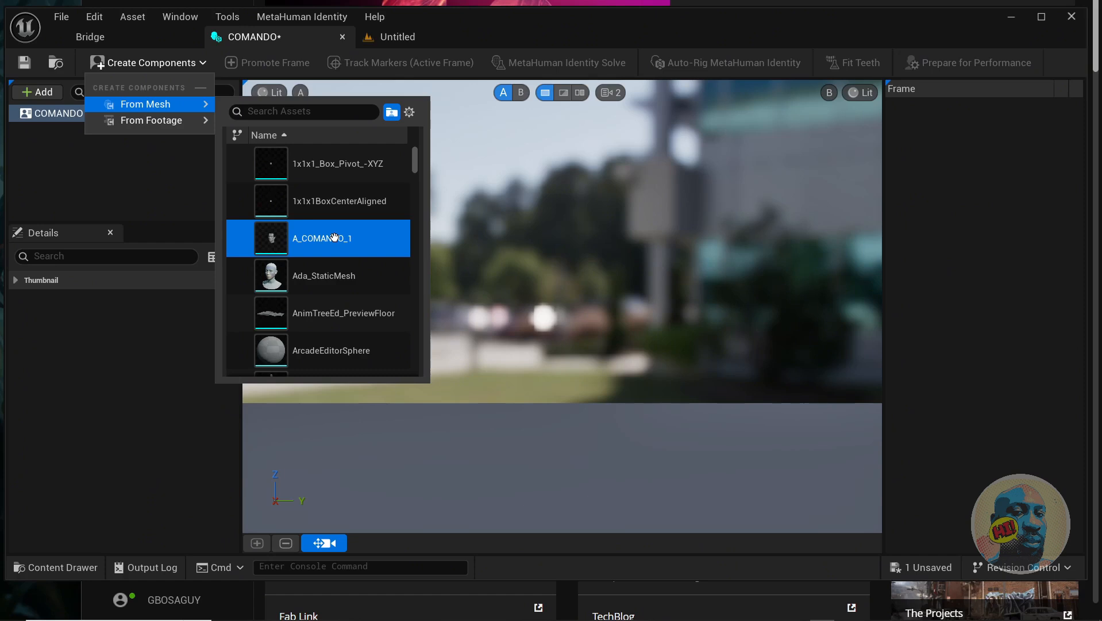
double_click(334, 237)
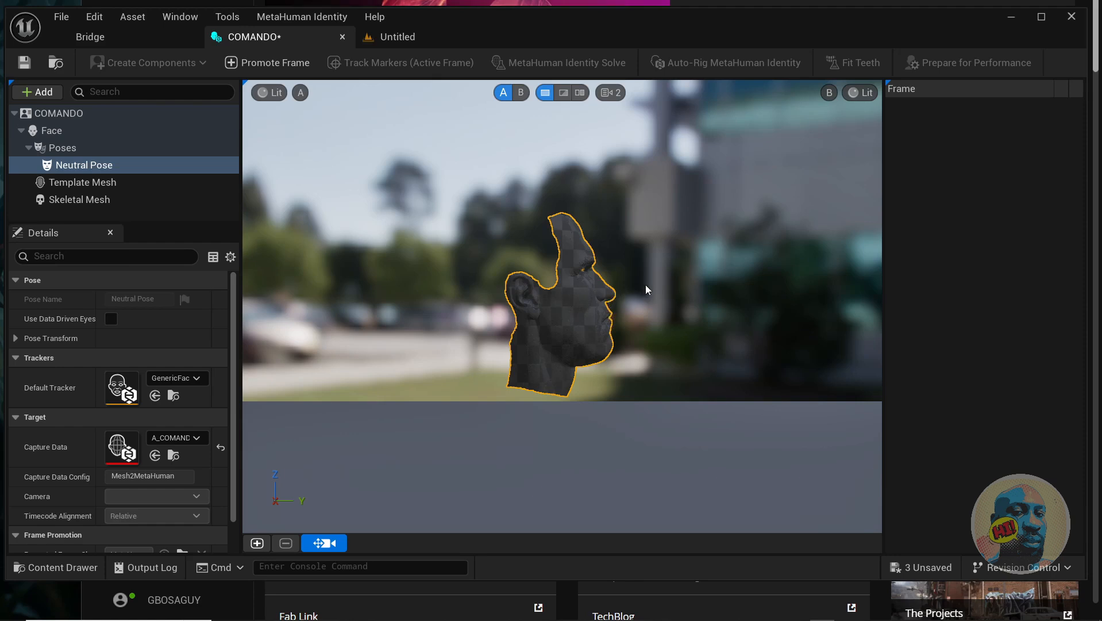
Step: Center the head in the identity viewport so that its face looks straight at the camera
drag(575, 289, 443, 289)
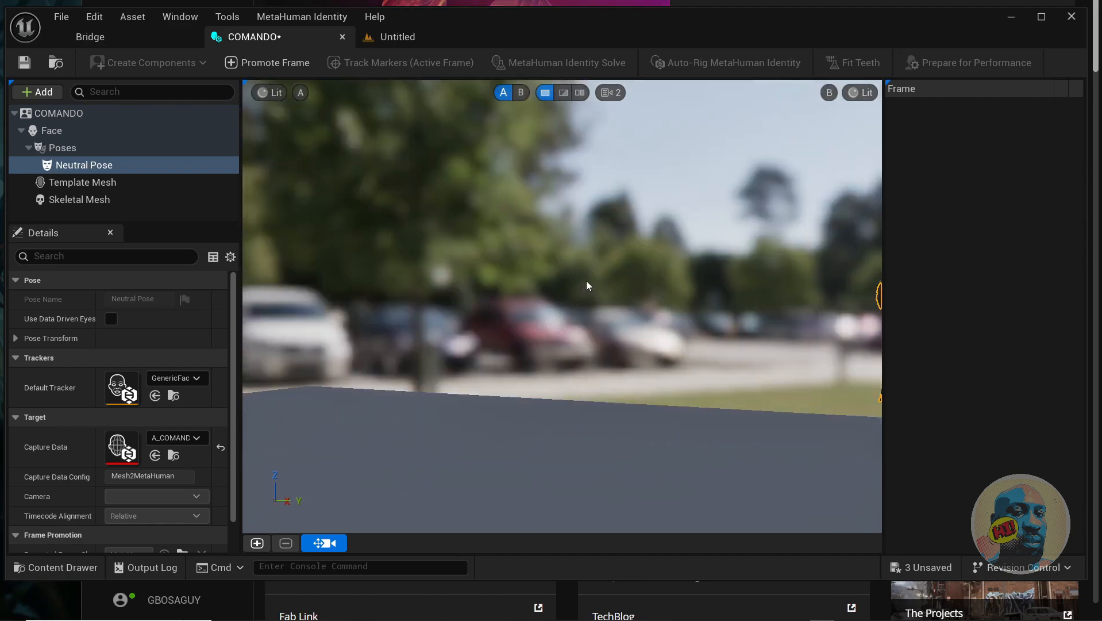
middle_drag(600, 282, 707, 282)
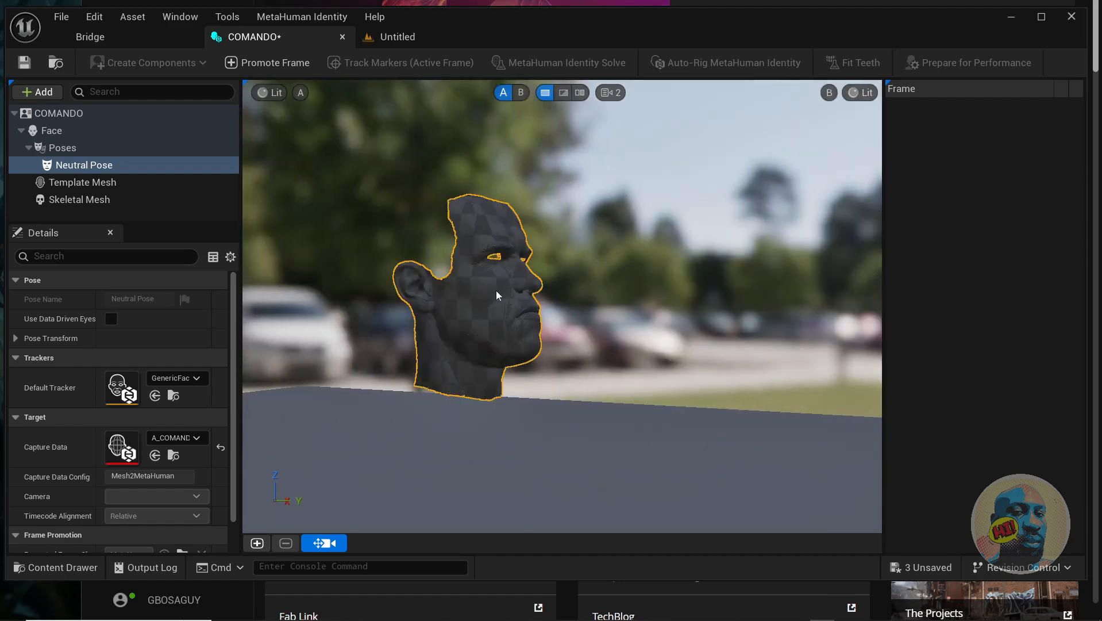
drag(498, 295, 396, 294)
middle_drag(521, 281, 609, 280)
drag(528, 280, 454, 282)
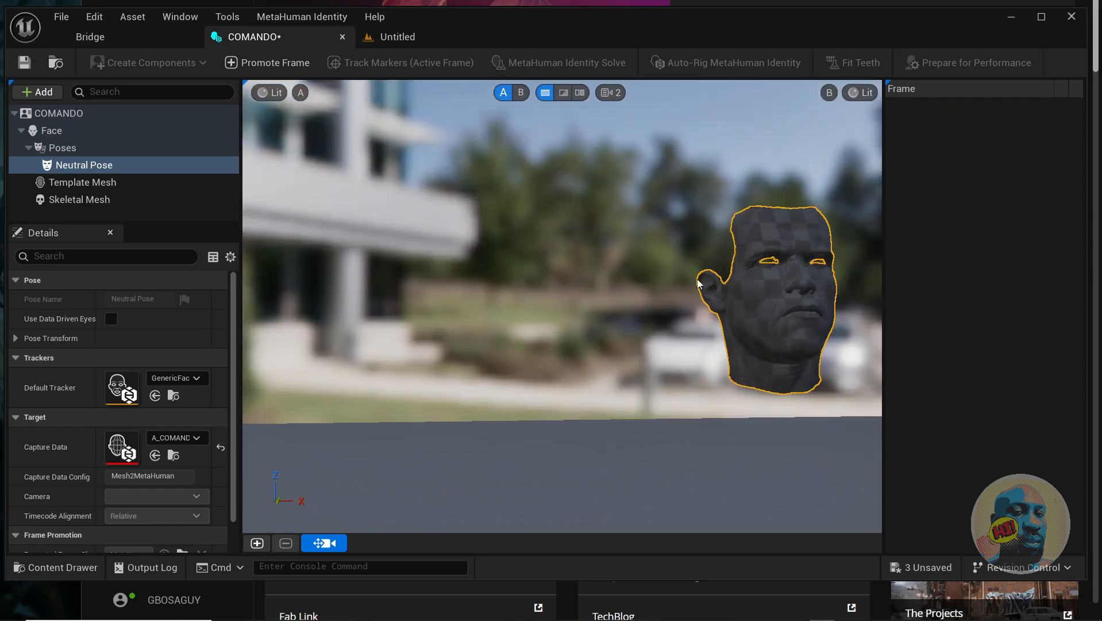
right_drag(697, 284, 626, 276)
middle_drag(651, 286, 724, 287)
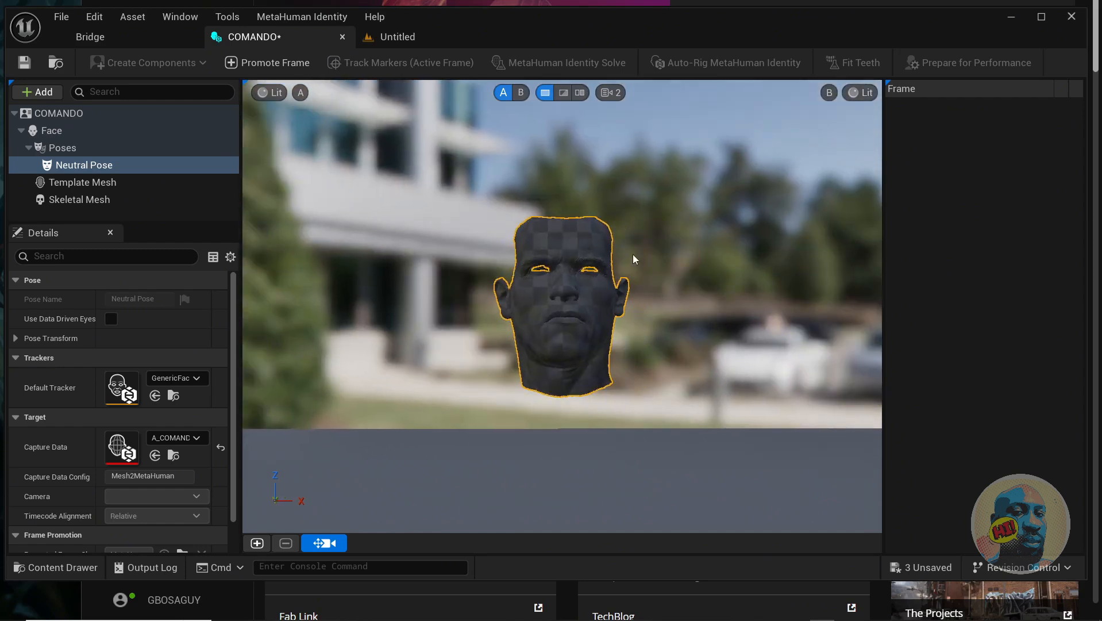
scroll(633, 257, up, 1)
scroll(632, 257, down, 2)
scroll(633, 257, up, 1)
Step: Set the viewport's camera speed to 1 and horizontal field of view to 20, and promote this view as the front-view frame
click(614, 95)
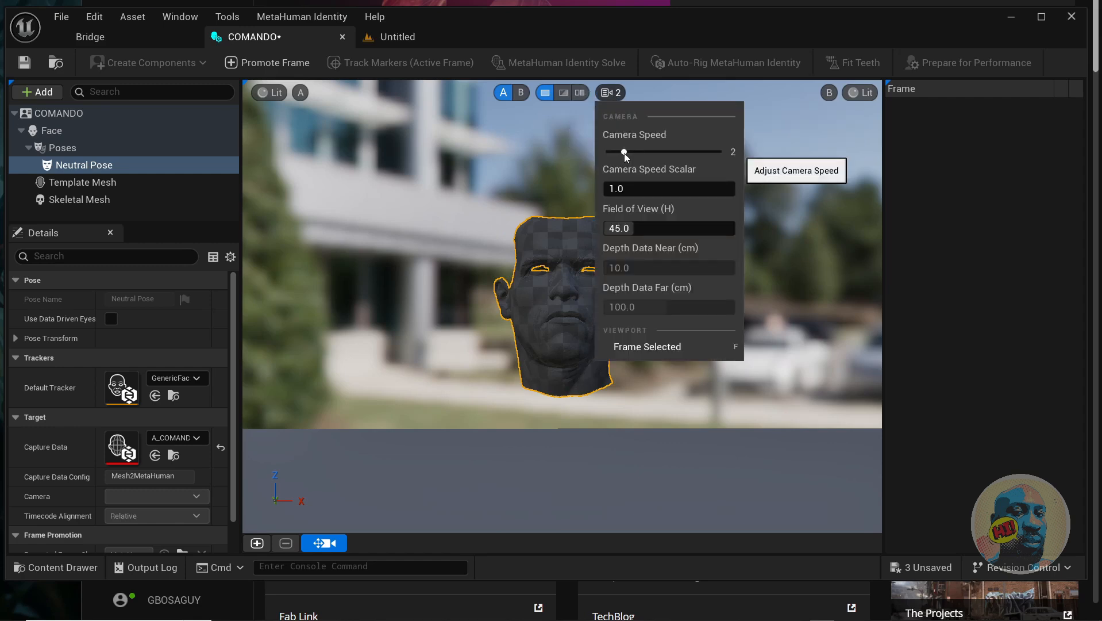
drag(624, 153, 611, 153)
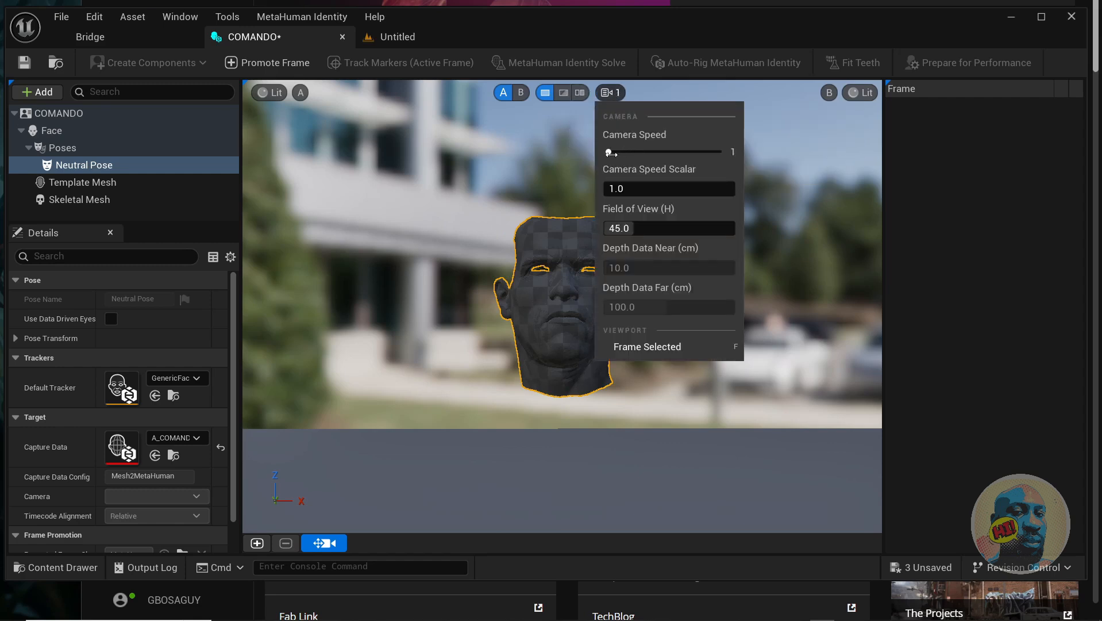
click(628, 229)
text(2)
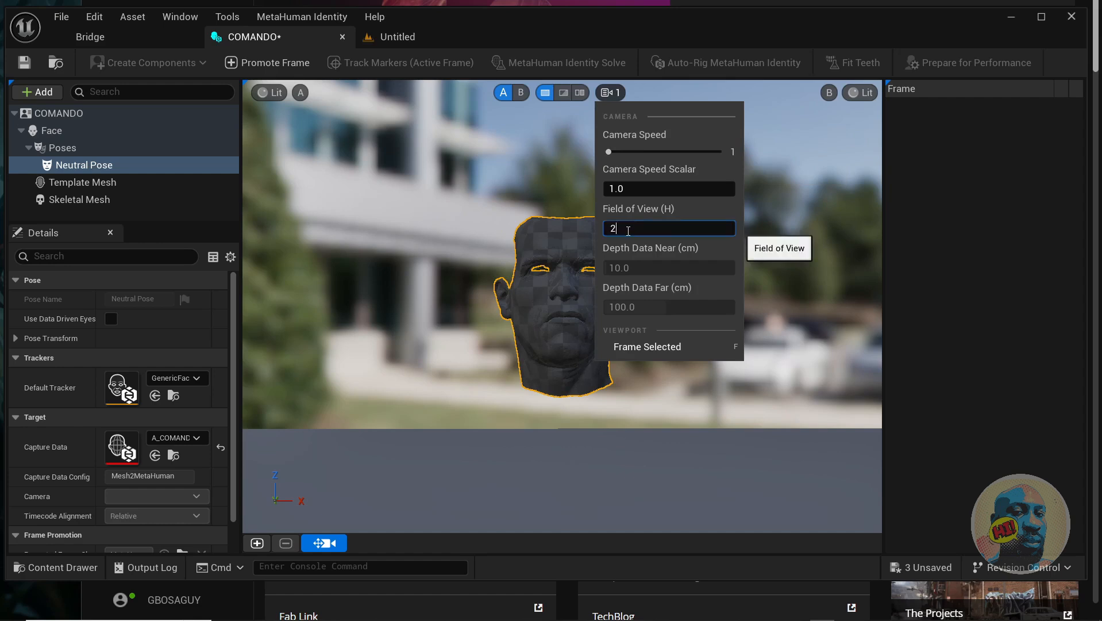
text(0)
key(Return)
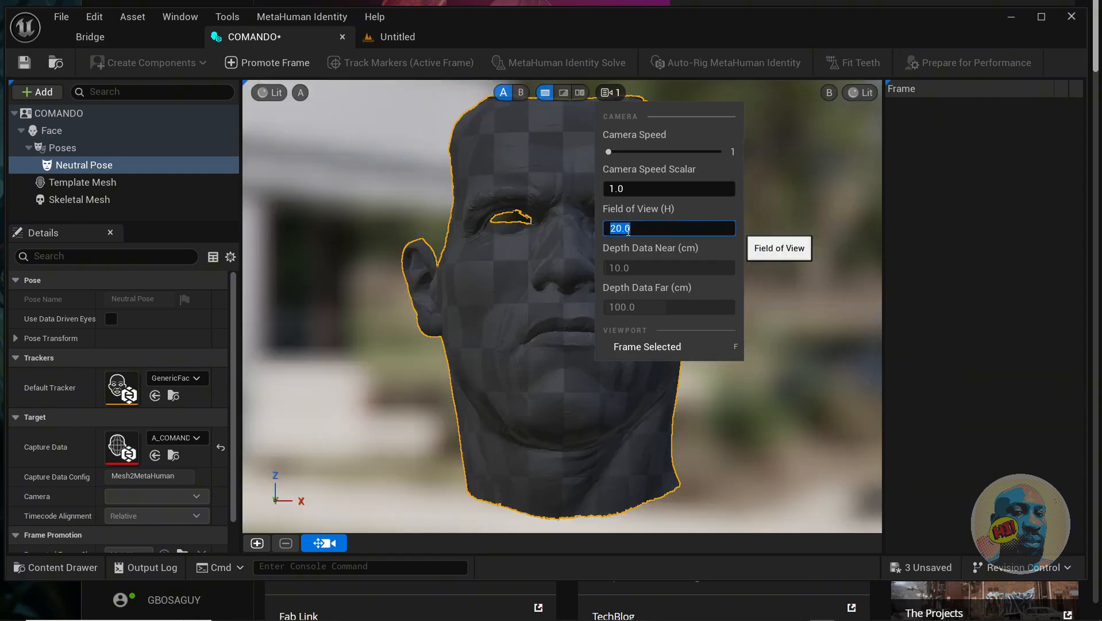
click(610, 93)
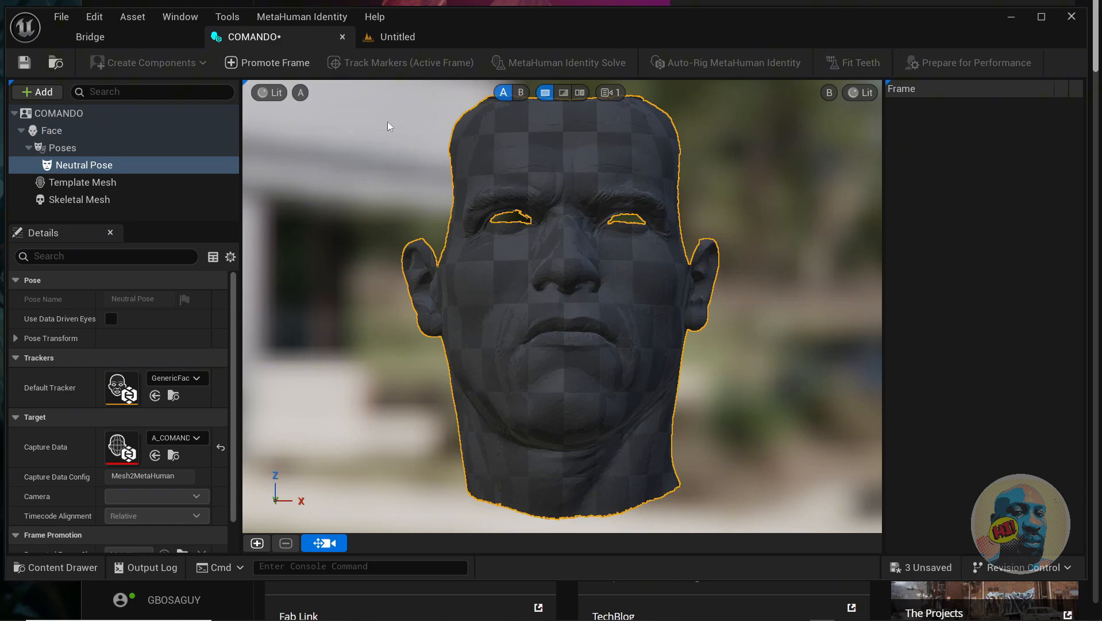
click(256, 65)
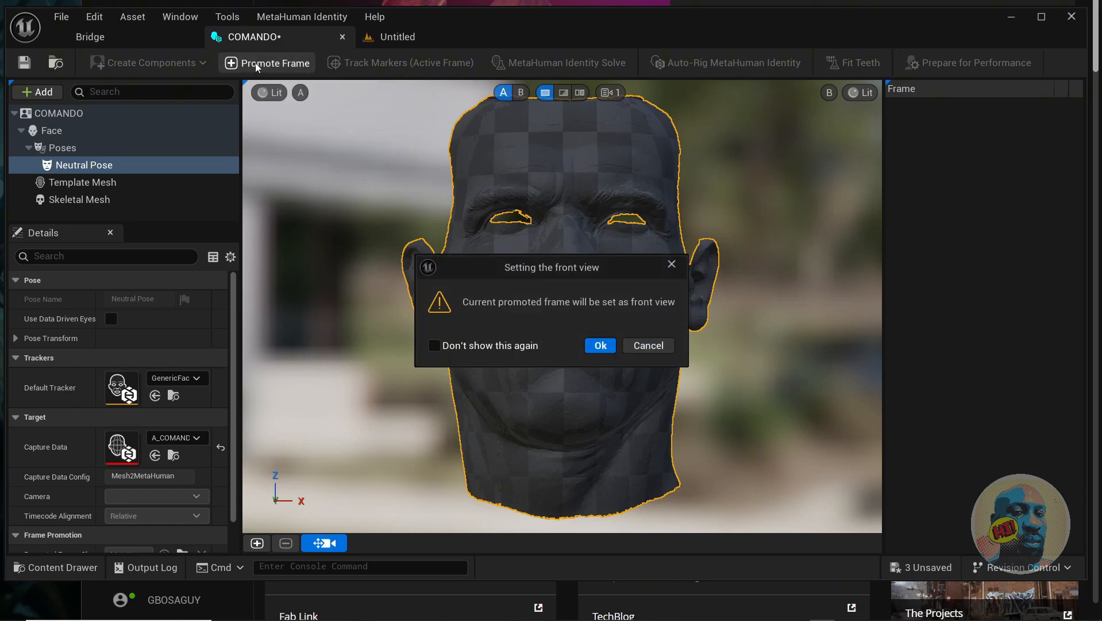
click(595, 344)
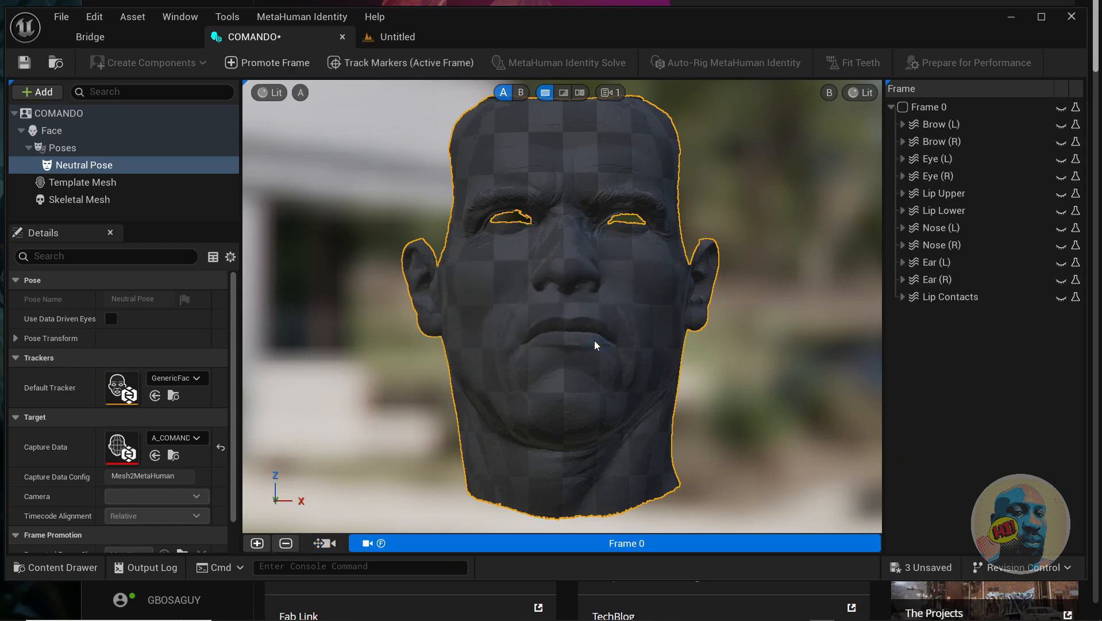
Step: Track the facial markers on the active front-view frame and run the MetaHuman Identity Solve
click(387, 61)
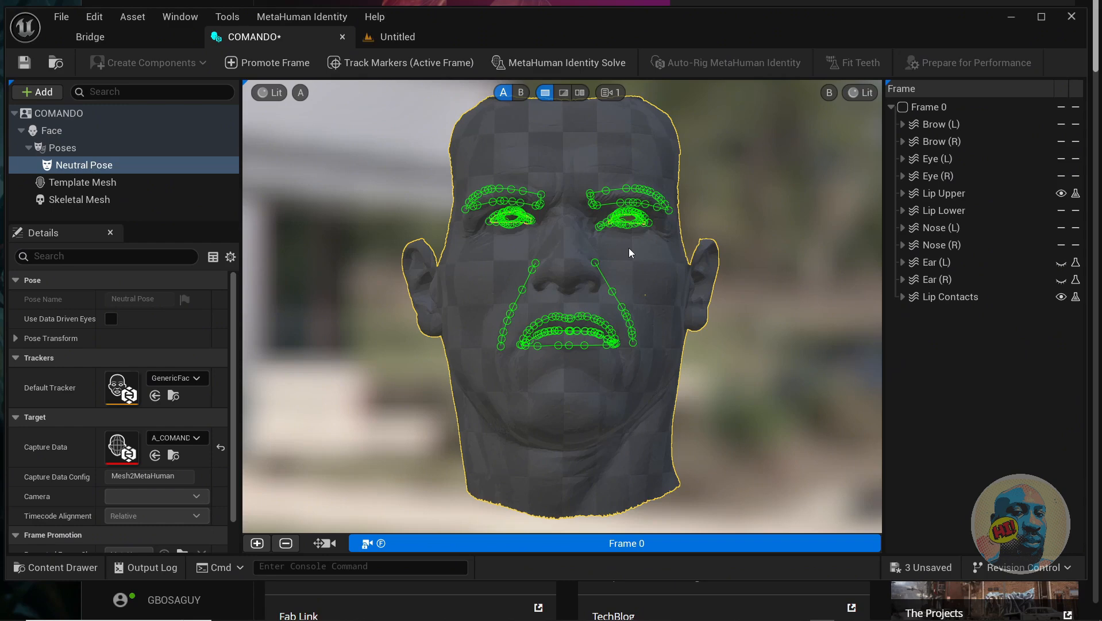
scroll(628, 248, down, 2)
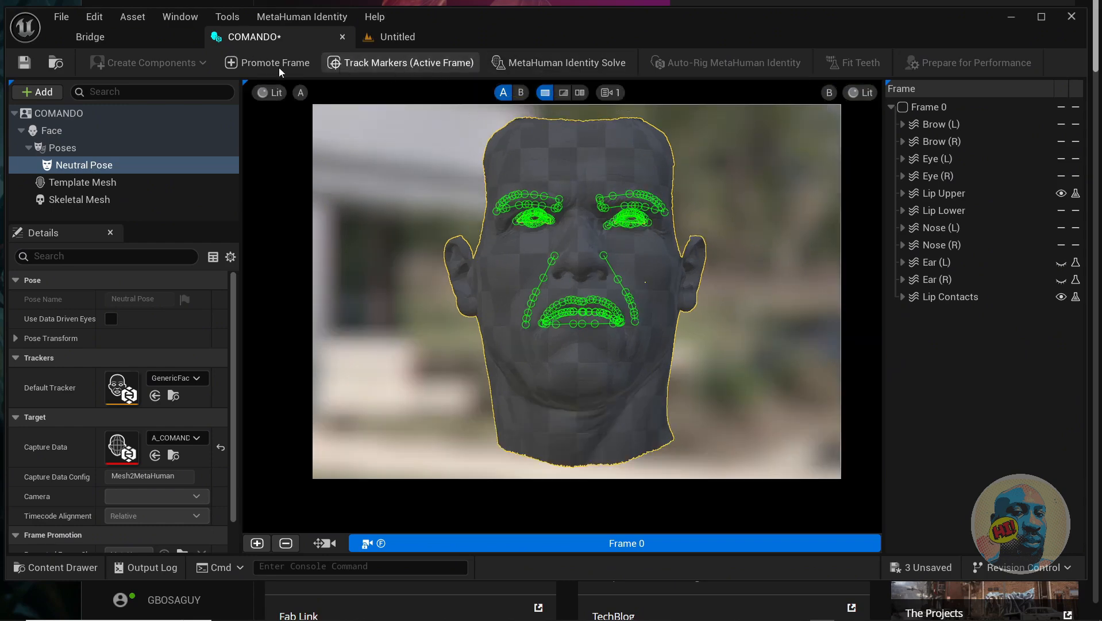
click(563, 63)
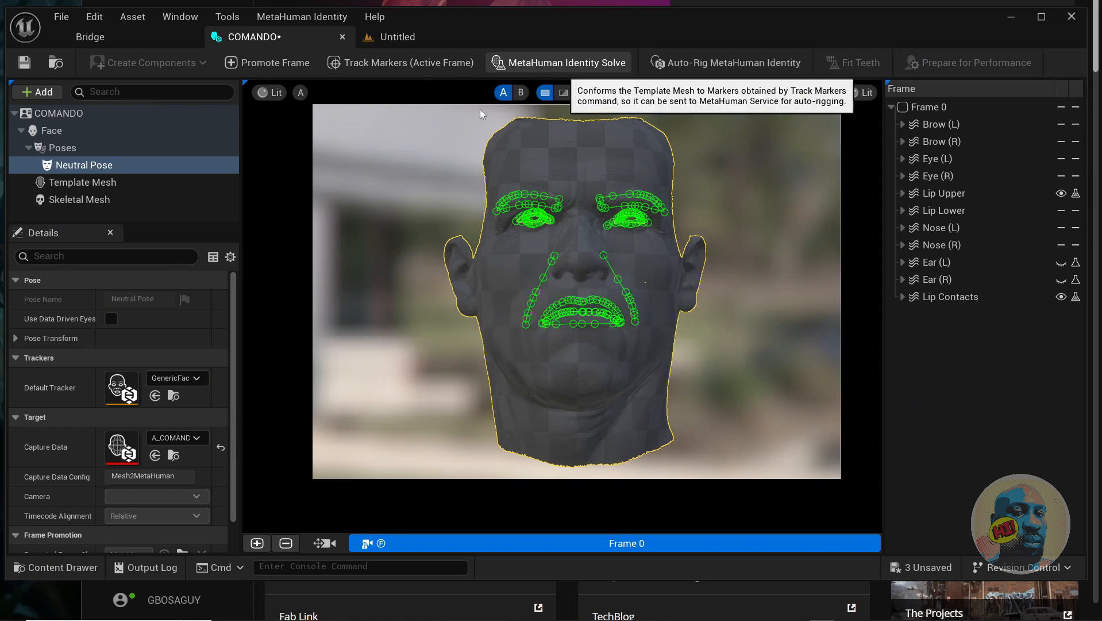
Step: Auto-rig the MetaHuman Identity into a skeletal mesh and save all unsaved assets
click(715, 63)
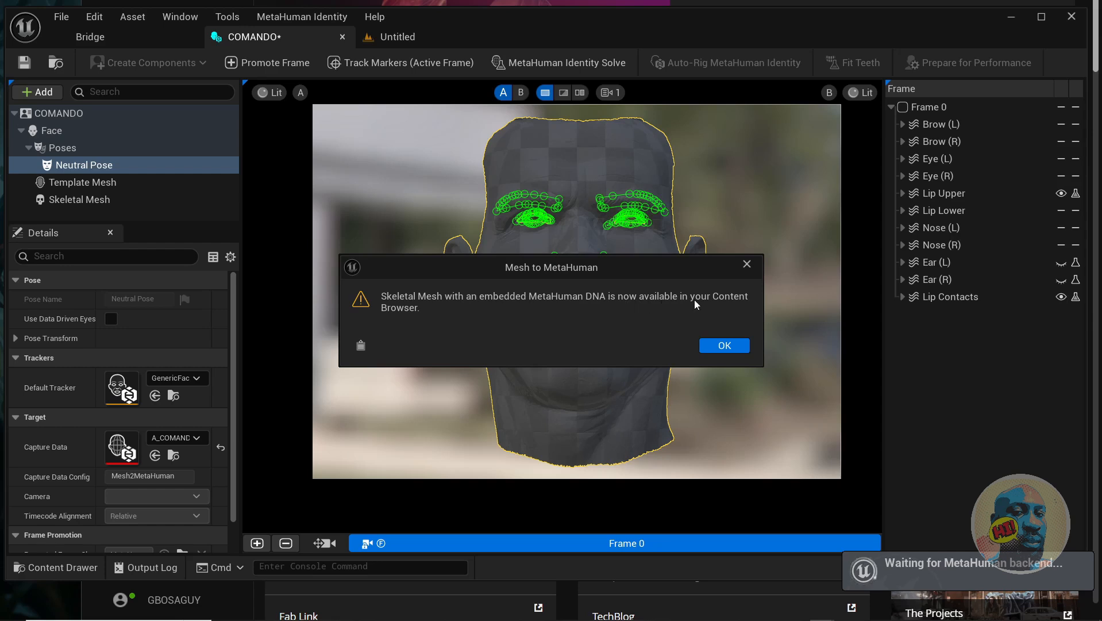
click(724, 345)
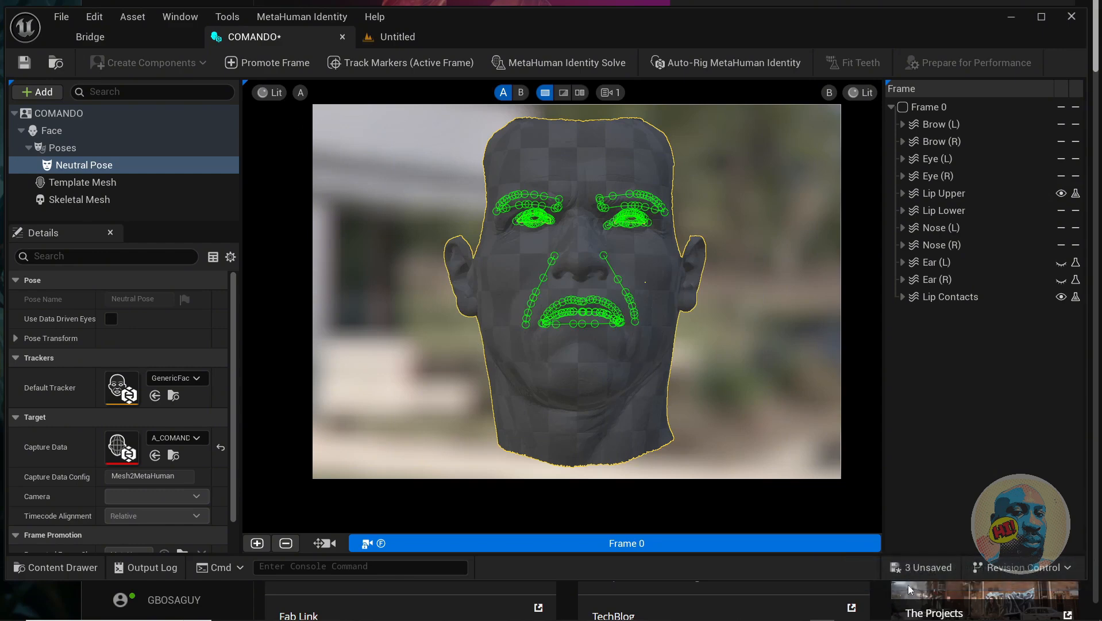
click(920, 568)
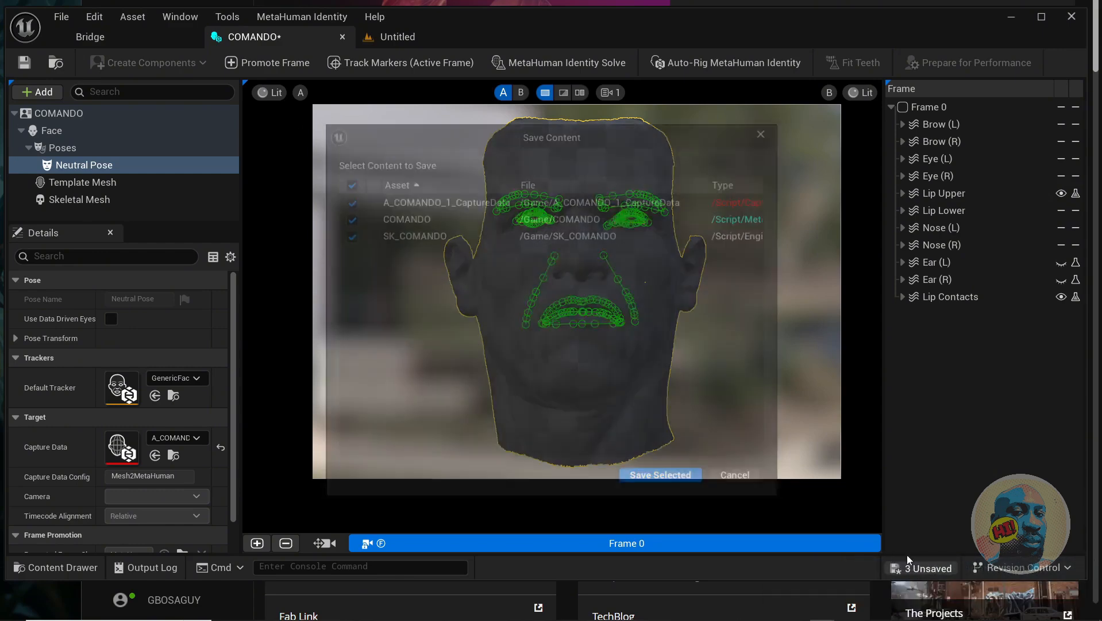
click(663, 479)
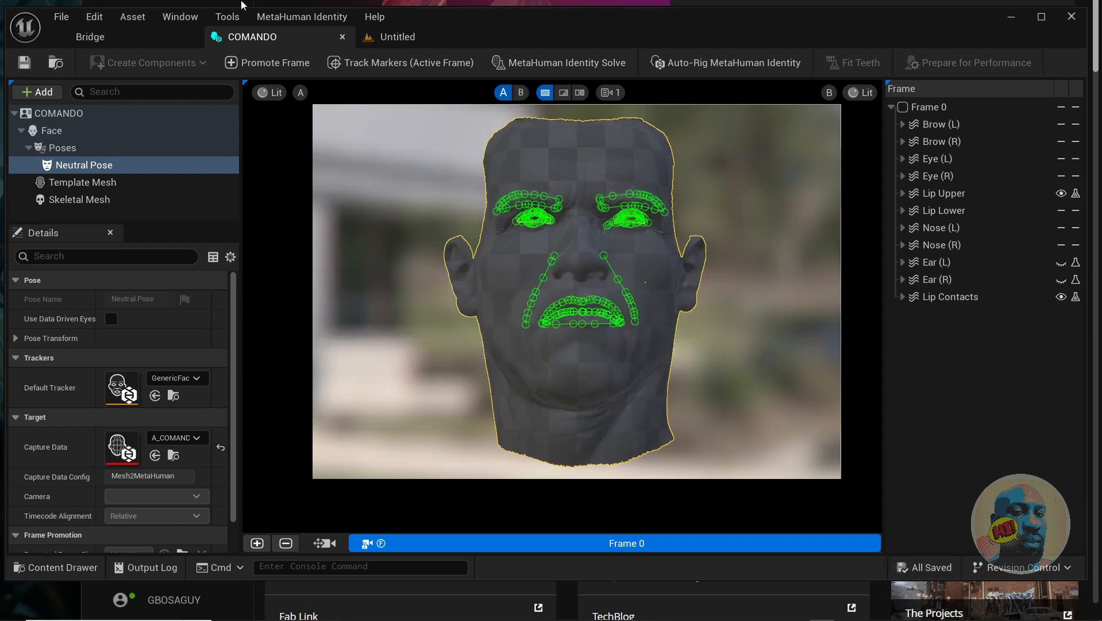
Step: Leave the COMANDO identity and inspect the generated SK_COMANDO skeletal mesh in its own editor
click(343, 38)
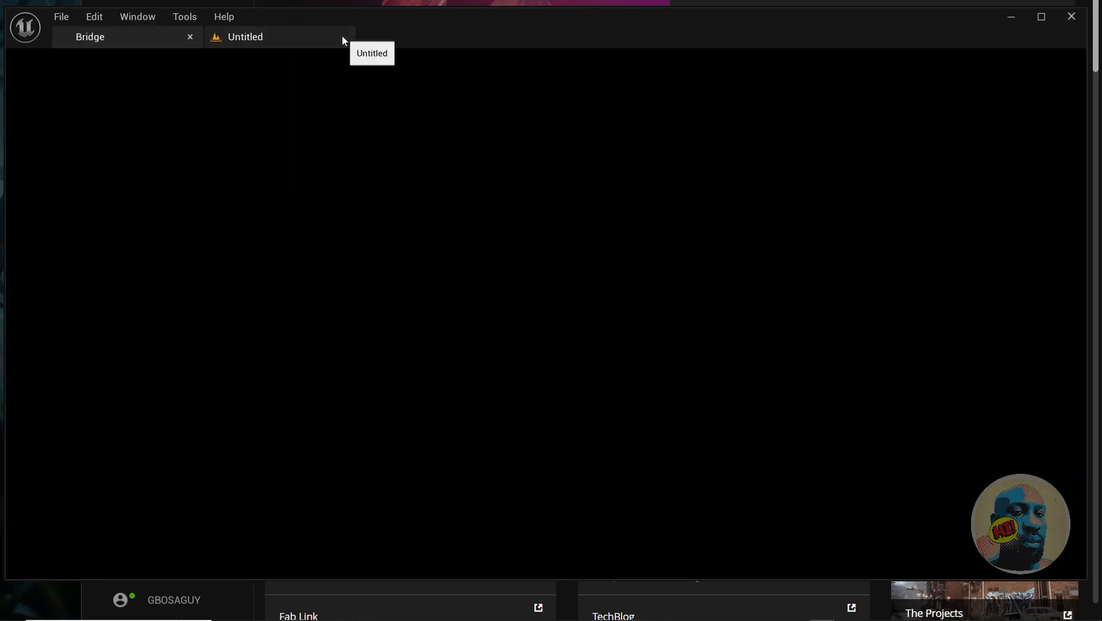
click(248, 45)
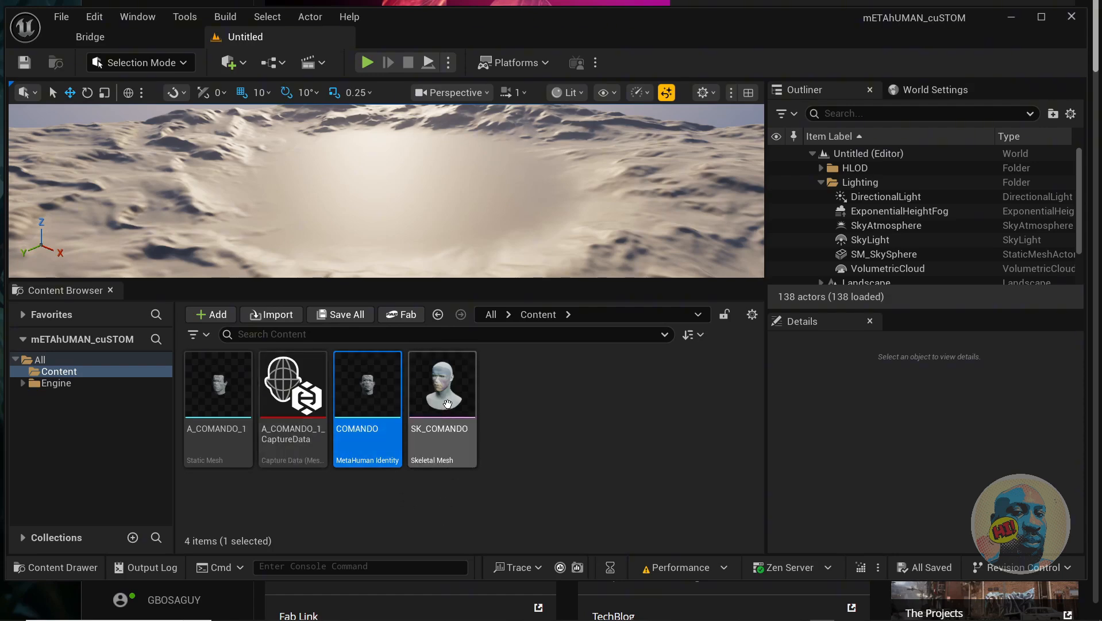
mouse_move(440, 428)
double_click(446, 389)
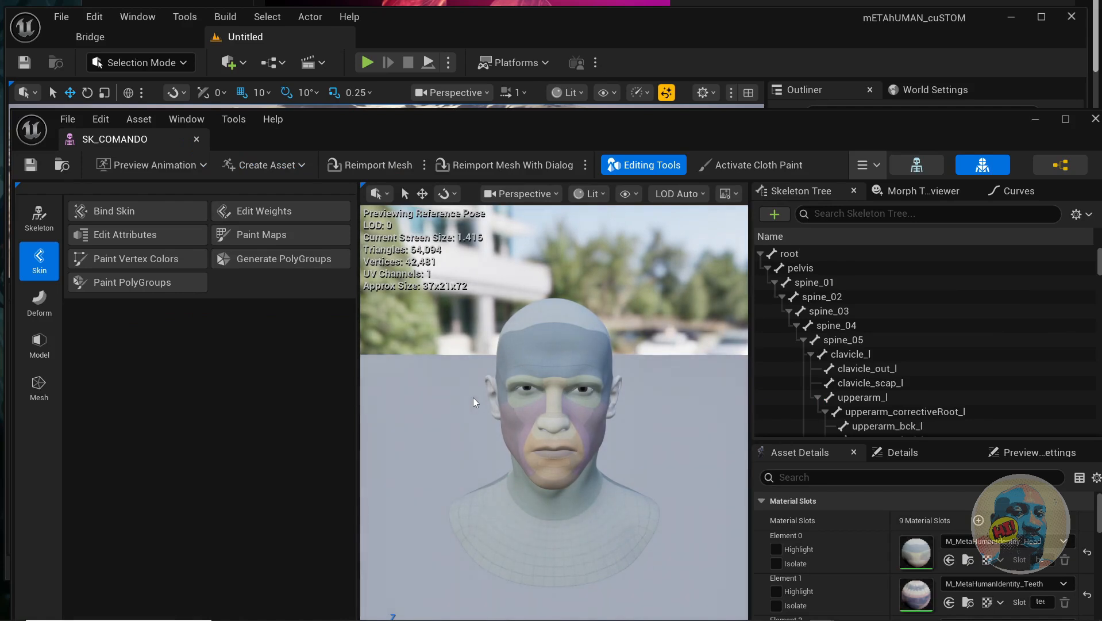
click(197, 139)
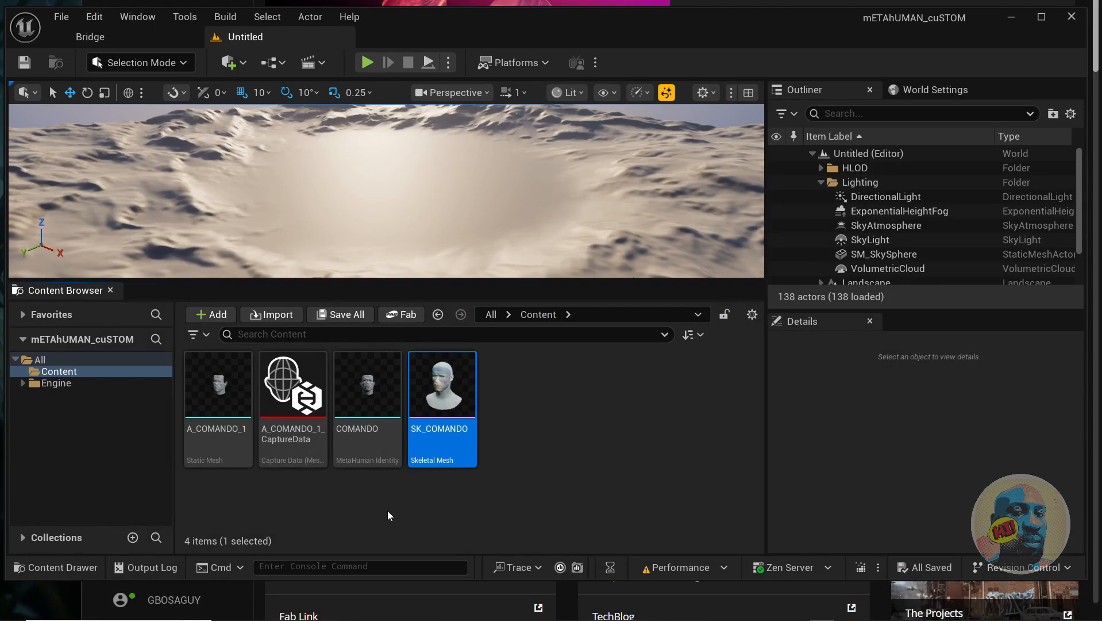
Step: Create a MetaHuman Character asset named bODYcOMANDO in the Content folder
right_click(549, 398)
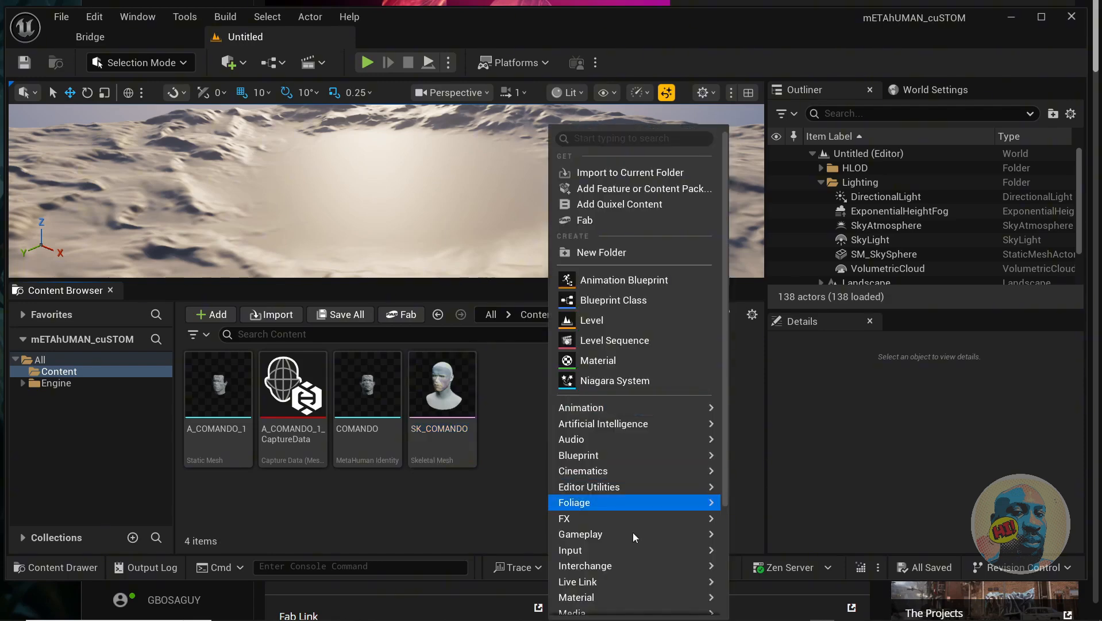
scroll(615, 565, down, 2)
mouse_move(615, 537)
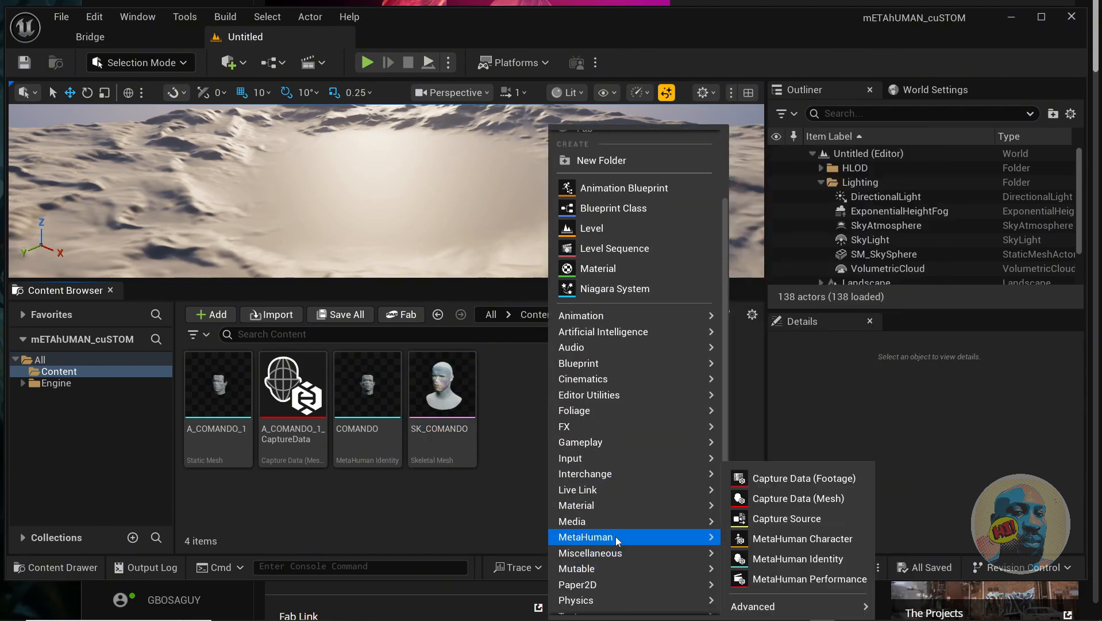
click(788, 540)
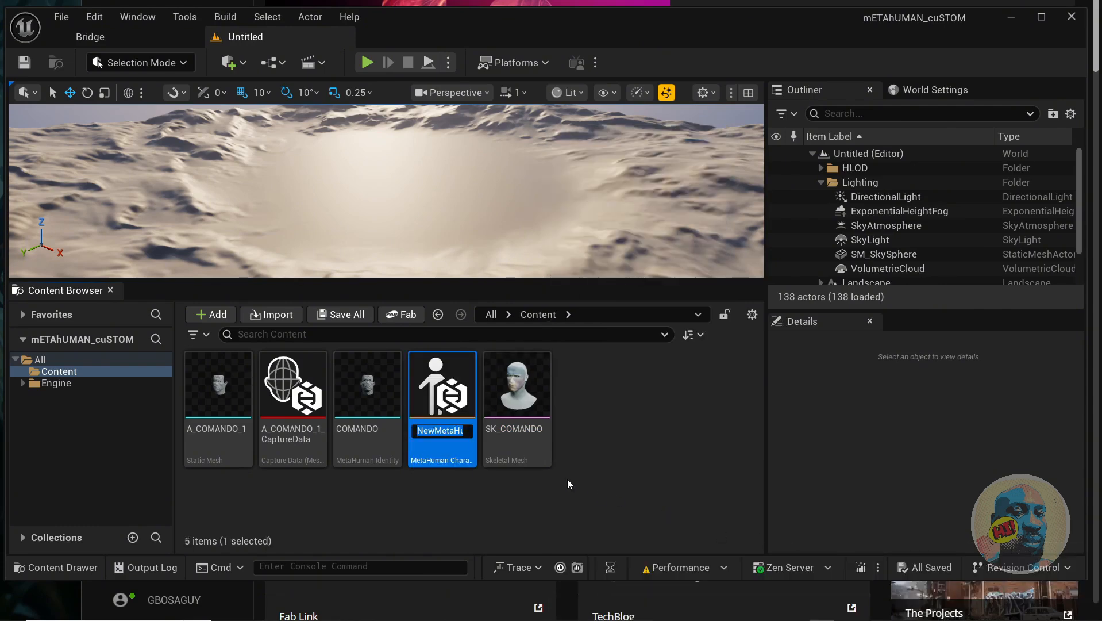
text(YcOMANDO)
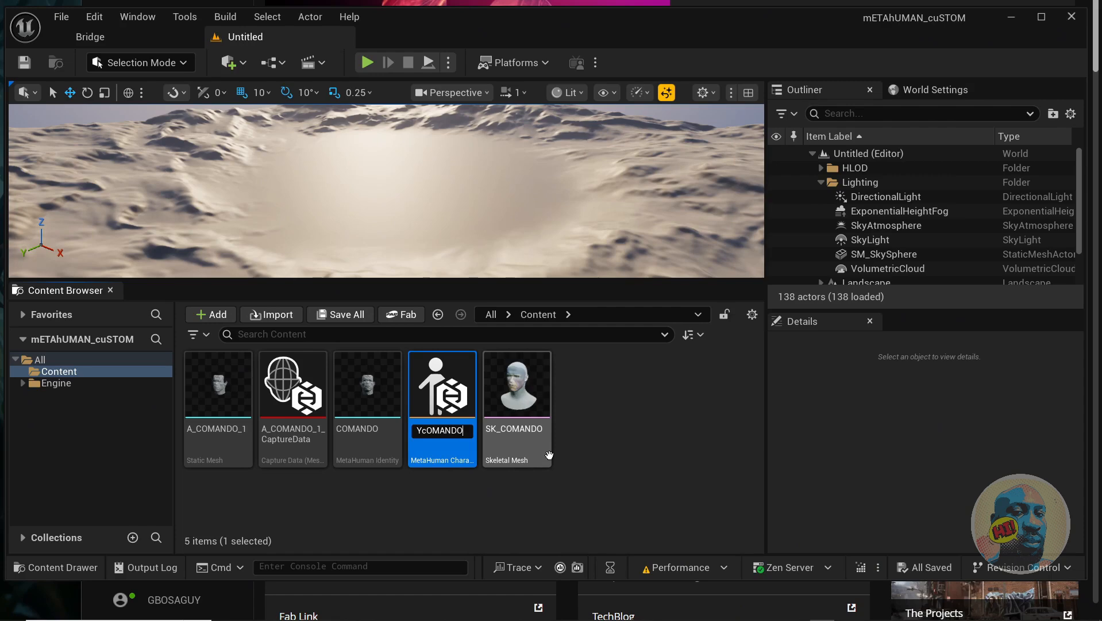
key(Return)
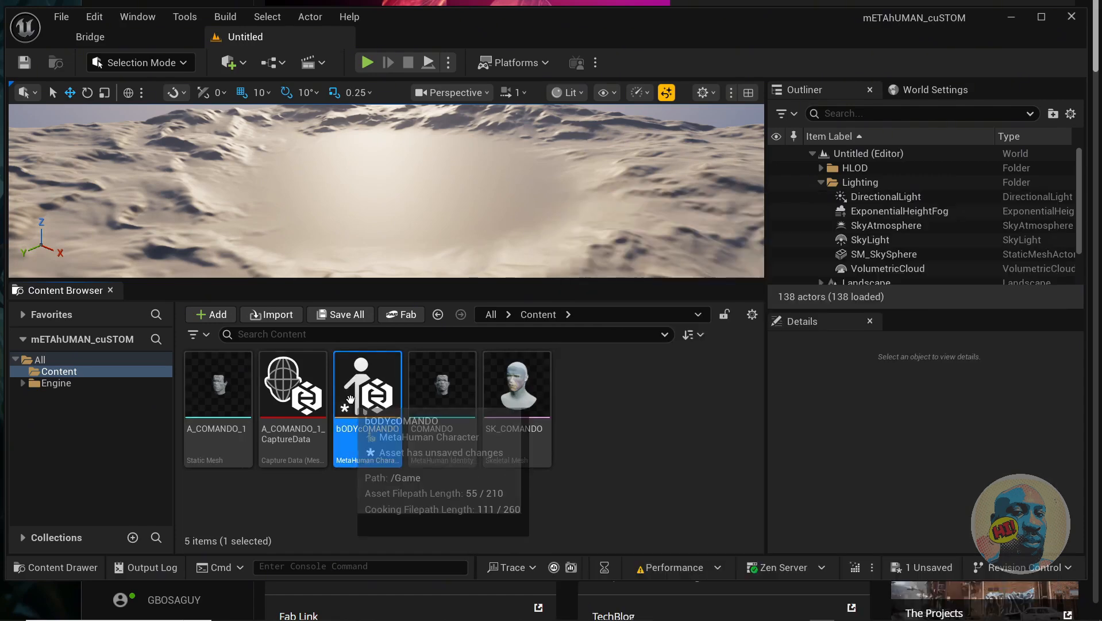
Step: Open the bODYcOMANDO character and enable the missing project settings it needs
double_click(379, 394)
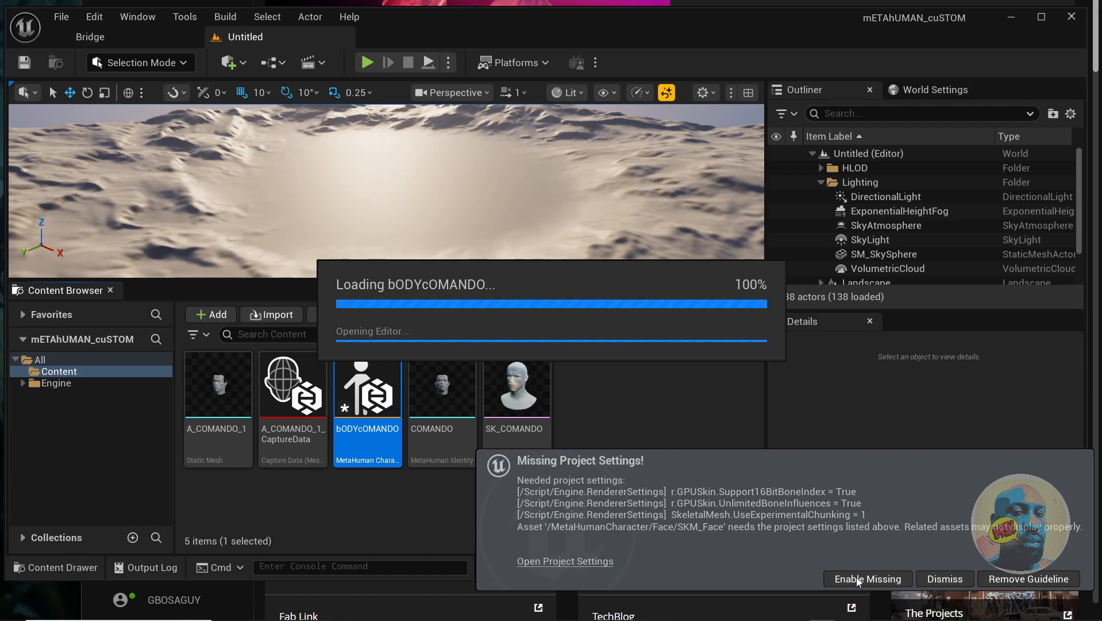
click(857, 579)
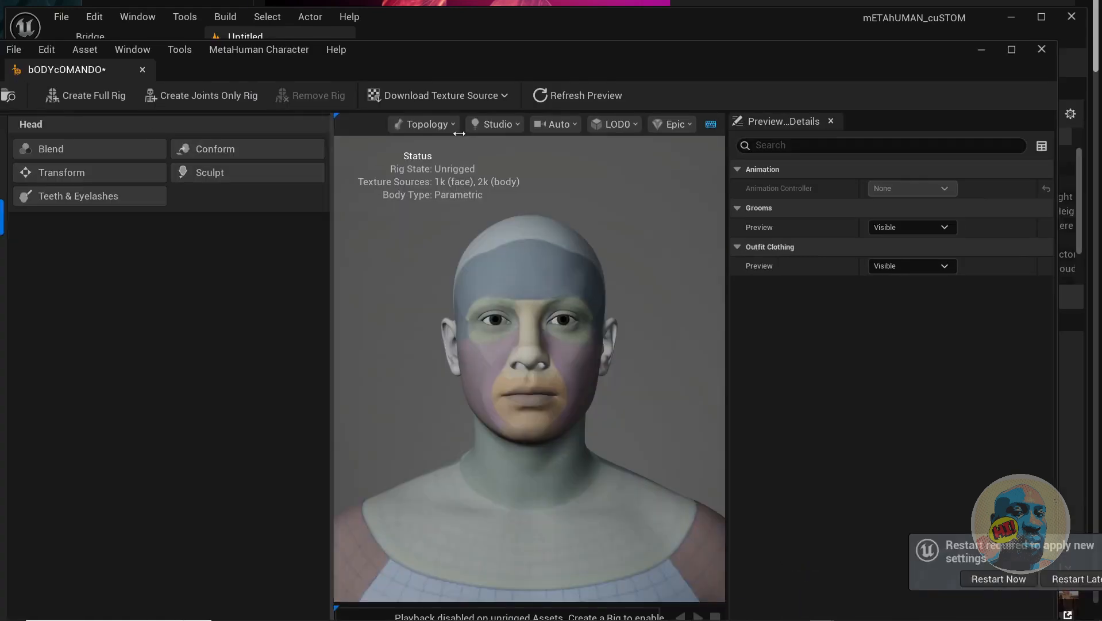
drag(454, 56, 471, 27)
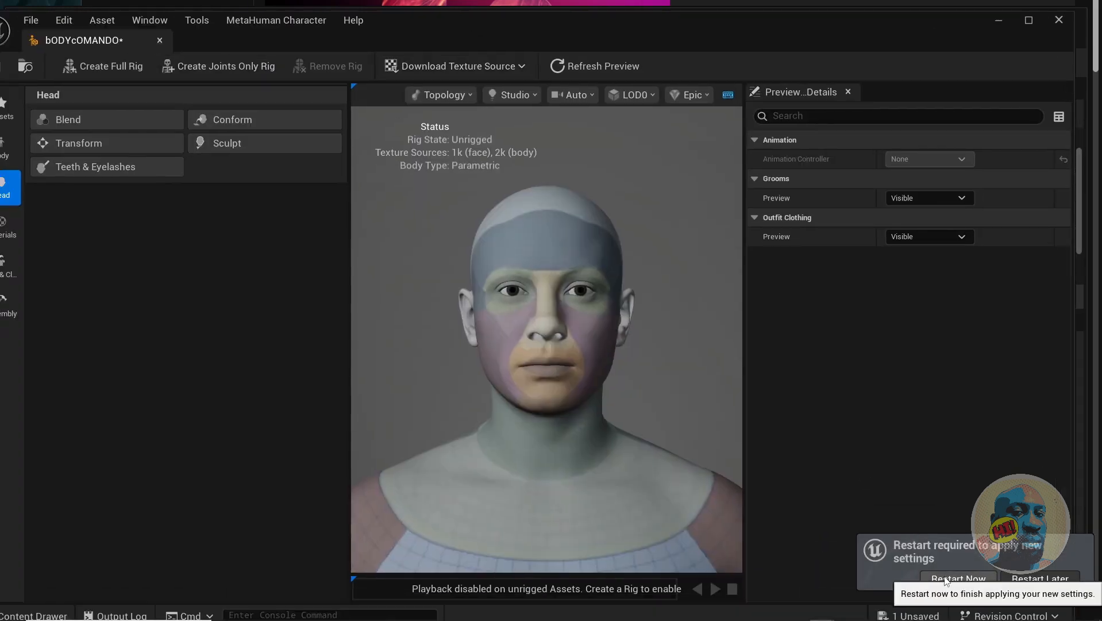
Step: Restart the editor to apply the new settings, saving bODYcOMANDO and declining to reopen the previous asset editor
click(938, 580)
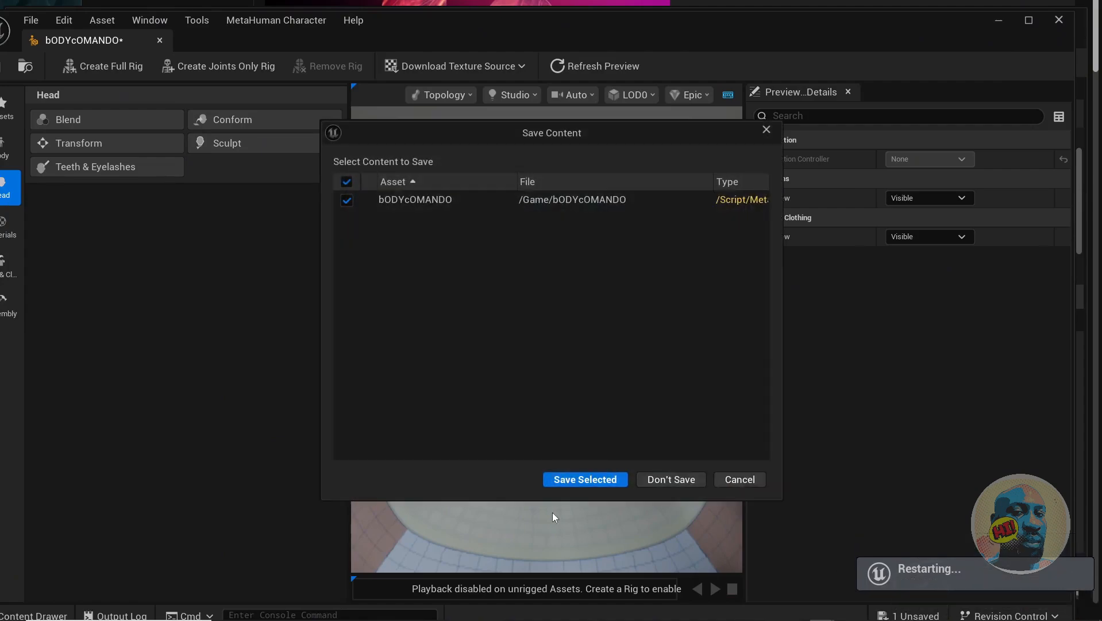
click(580, 480)
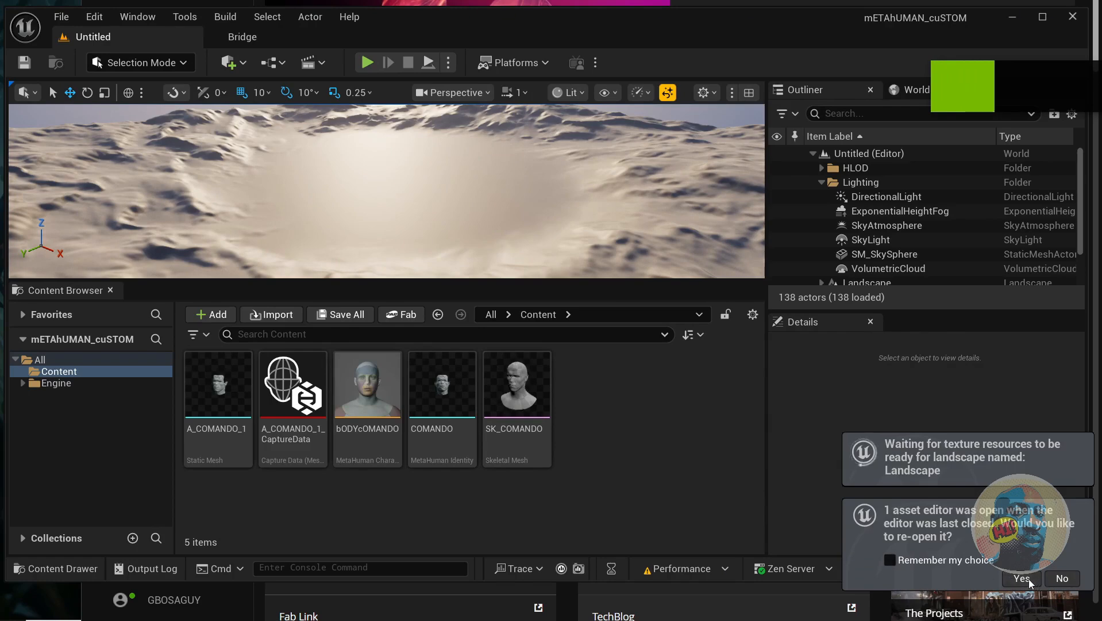
click(1062, 577)
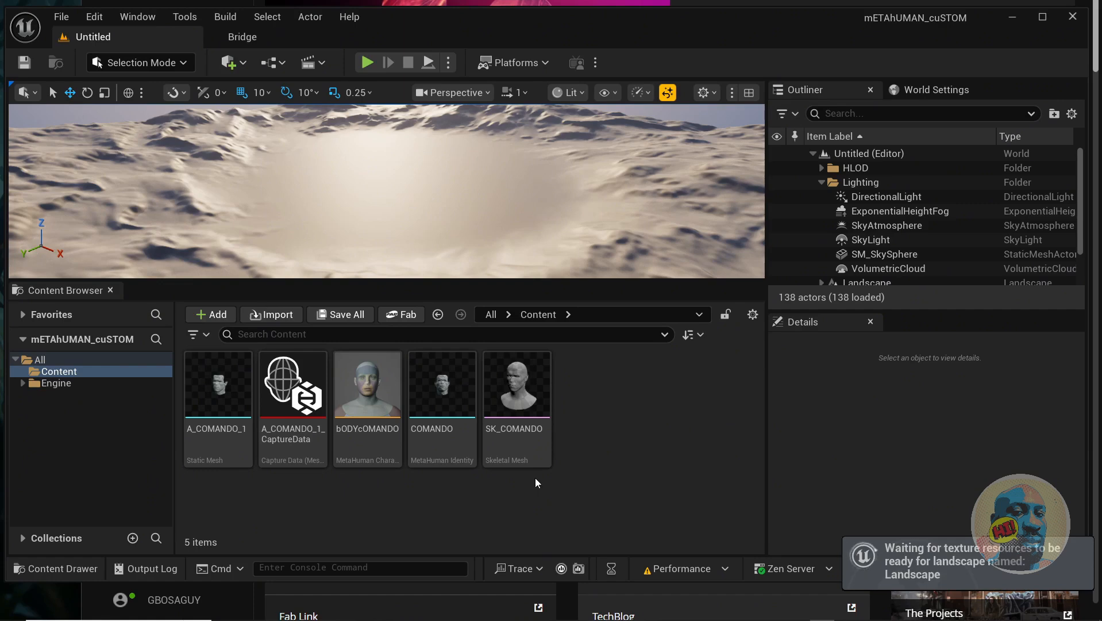
Step: Open the bODYcOMANDO character again and set its head to conform from a template mesh
double_click(364, 391)
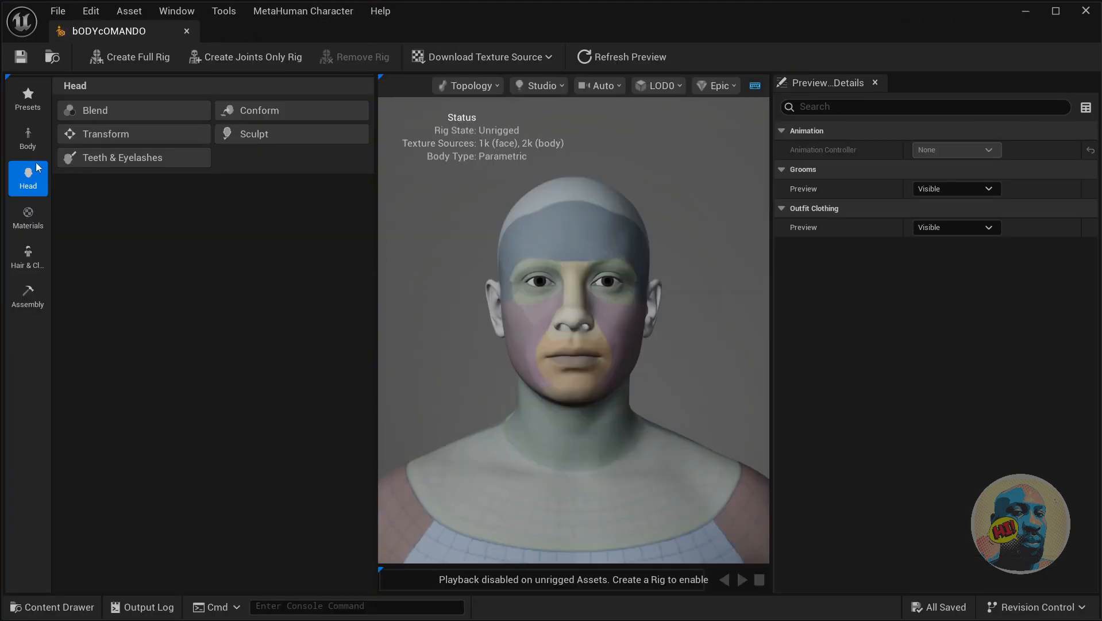
click(293, 111)
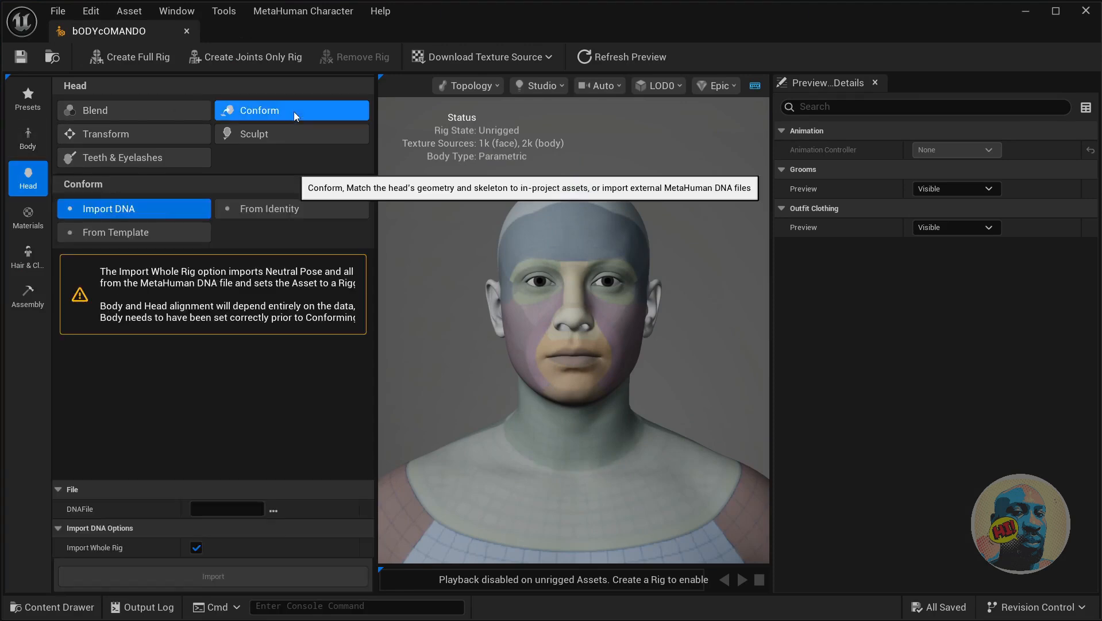
click(134, 233)
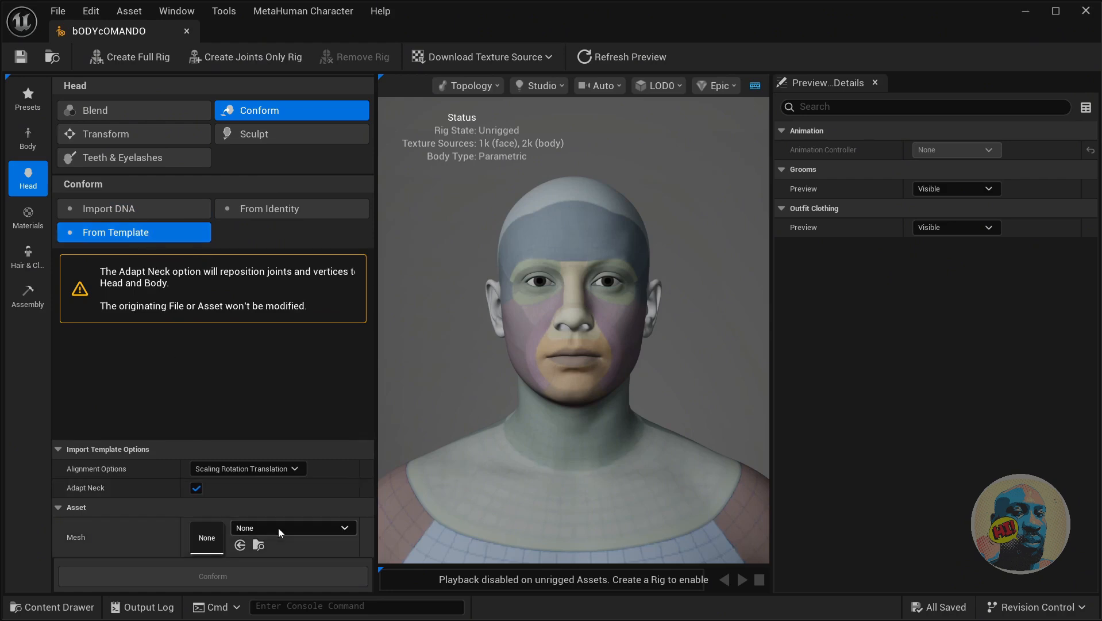
Step: Assign SK_COMANDO as the template mesh, conform the character's head to it, and check the face up close
click(52, 606)
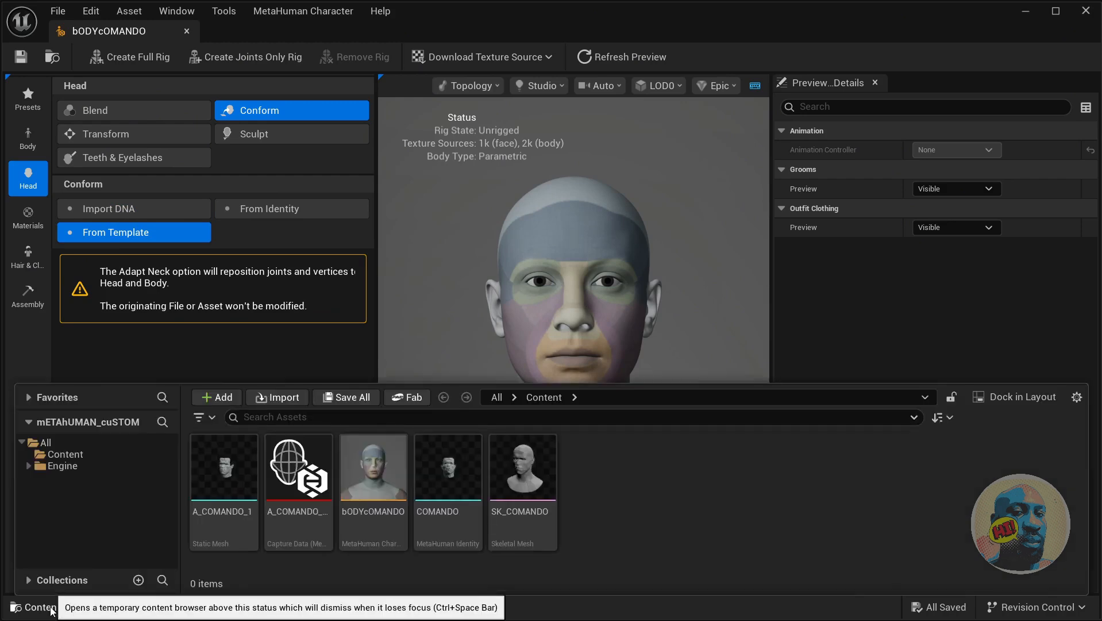
click(521, 477)
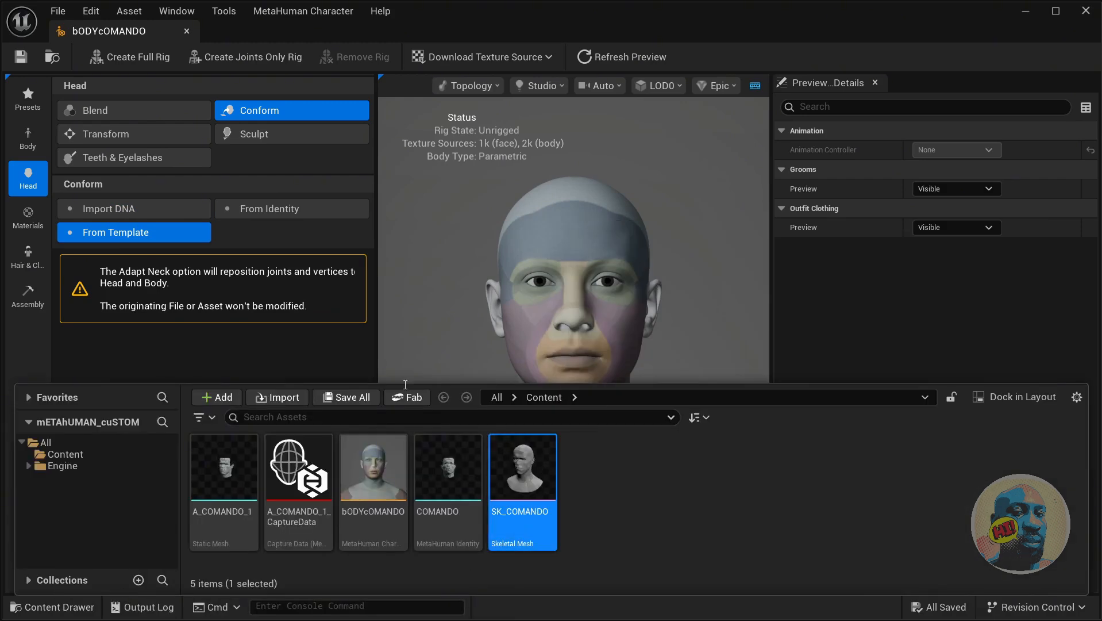
click(256, 358)
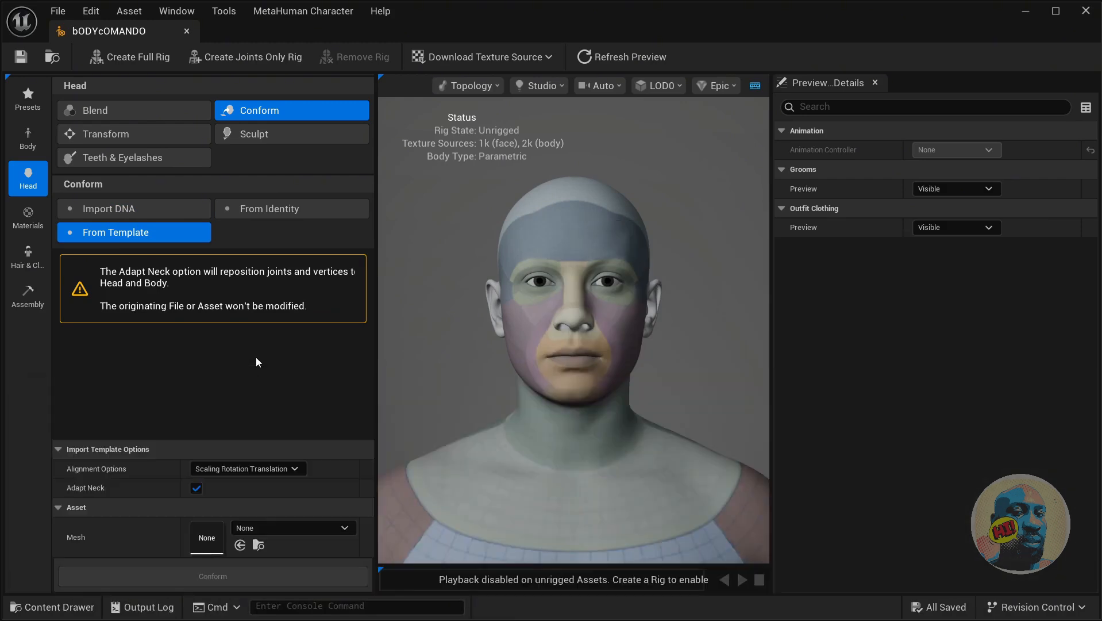
click(240, 546)
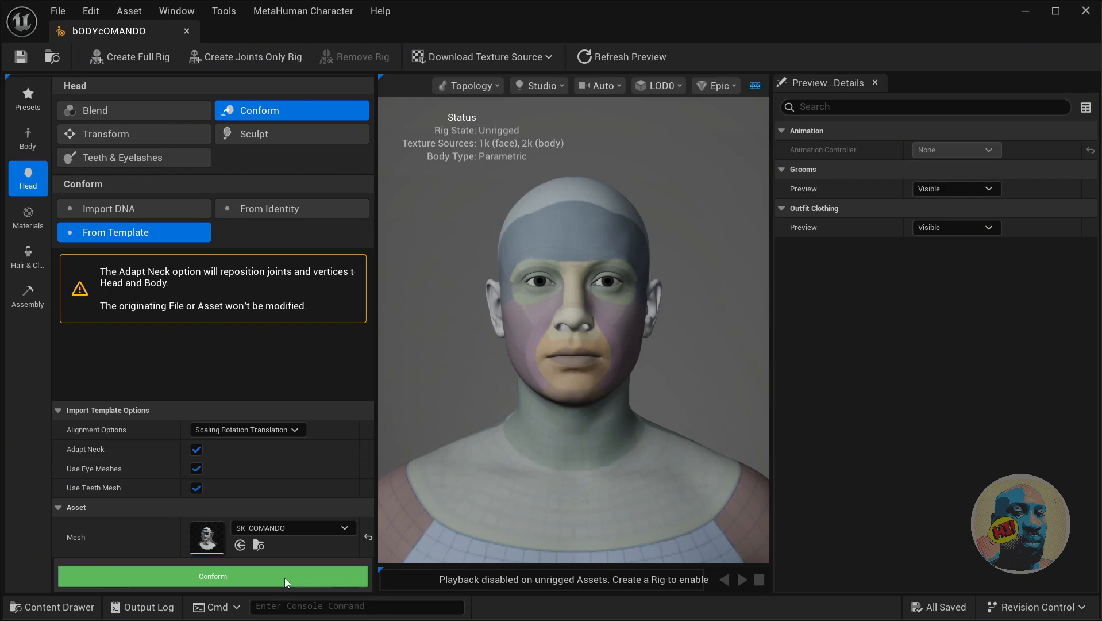
click(284, 578)
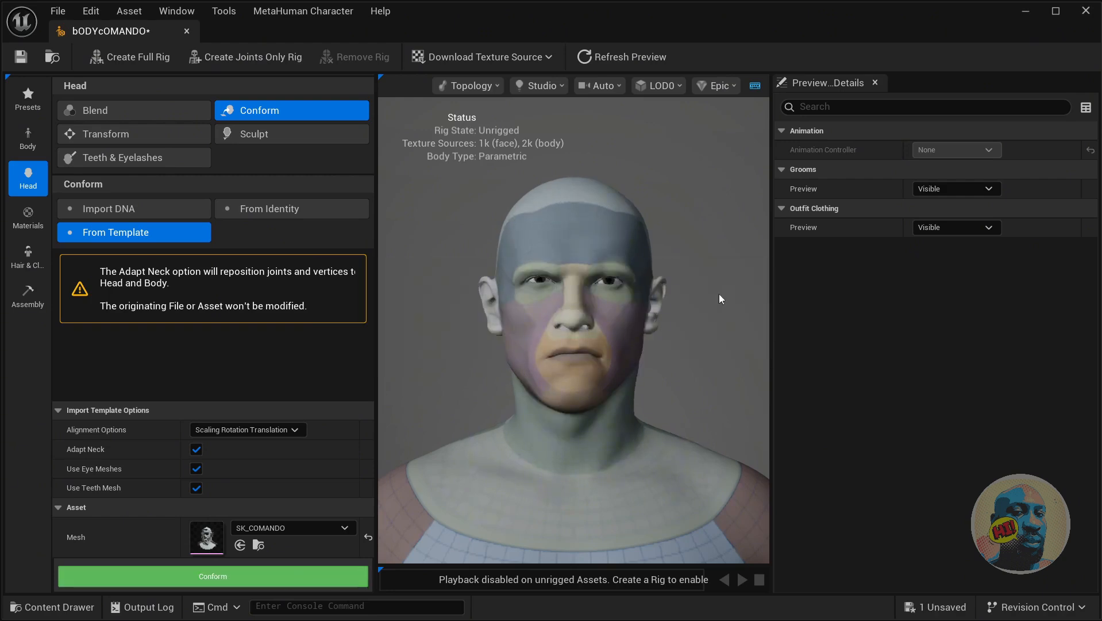
scroll(694, 278, up, 5)
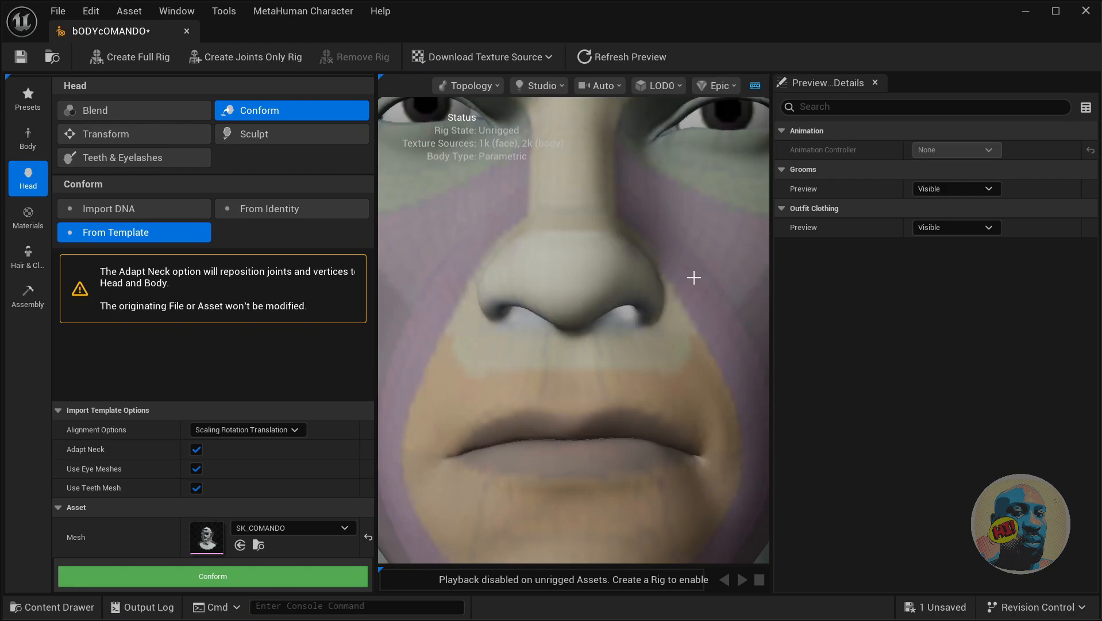
scroll(693, 277, down, 6)
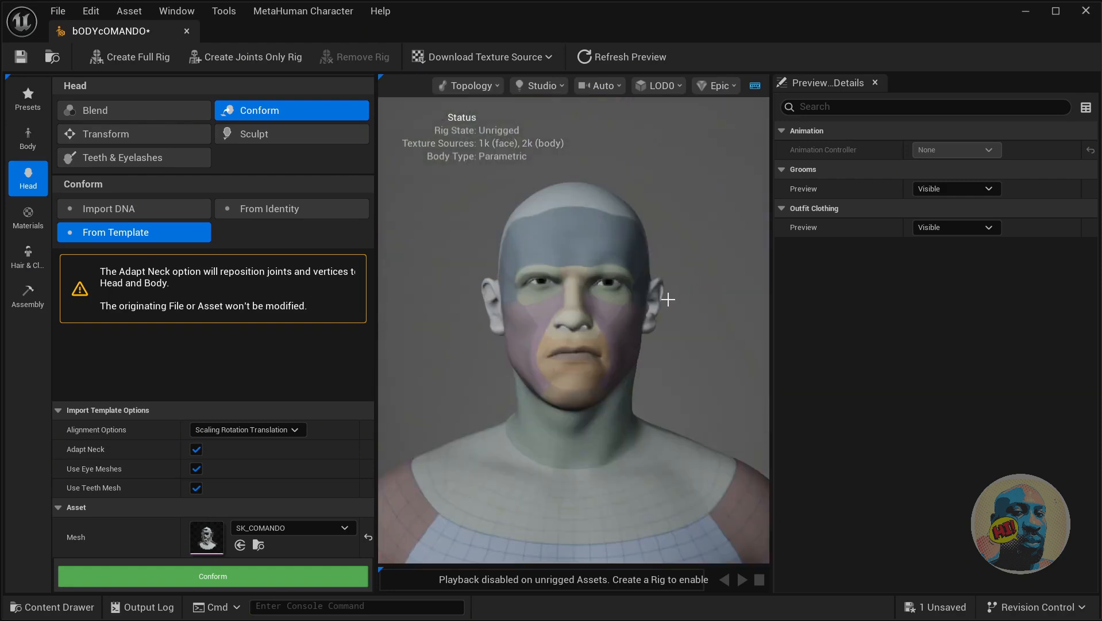
Step: Preview the character with the Skin material and set the rendering quality to High
click(492, 85)
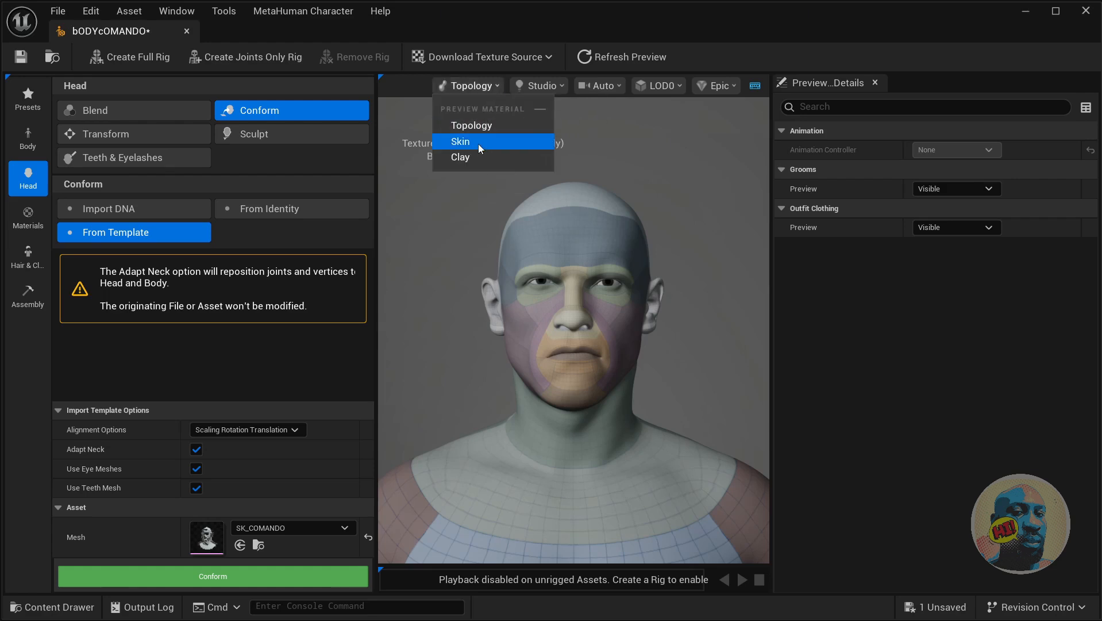
click(460, 142)
click(718, 85)
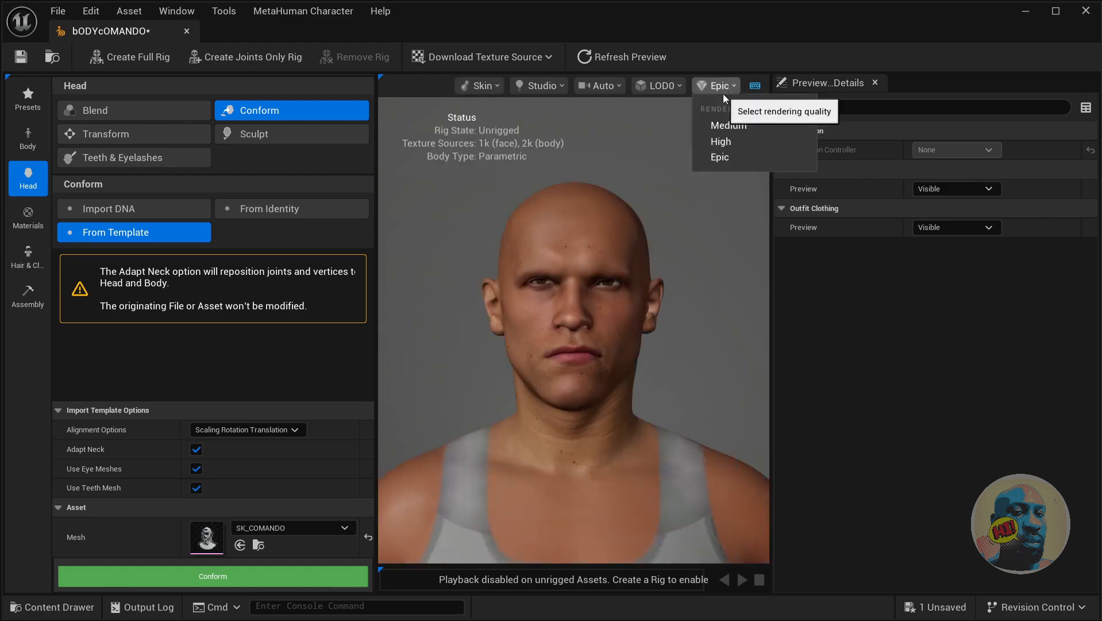
click(722, 139)
scroll(633, 211, up, 5)
scroll(633, 211, down, 5)
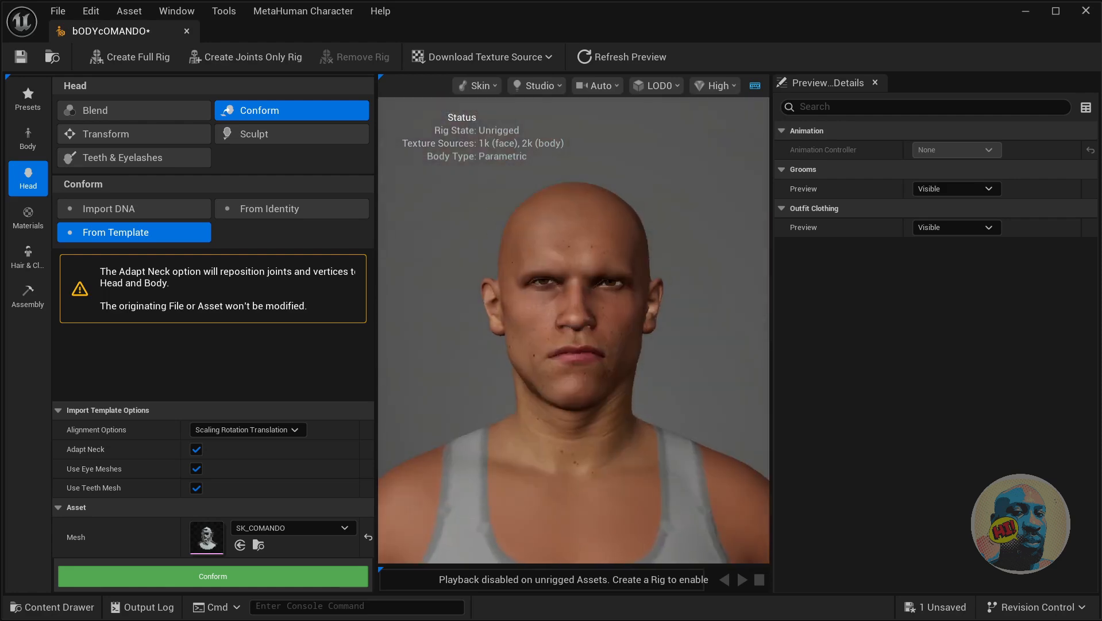
Step: Try the Brush Cut hair groom on the character and save bODYcOMANDO
mouse_move(634, 210)
mouse_down()
mouse_move(730, 211)
mouse_move(574, 211)
mouse_move(629, 211)
mouse_up()
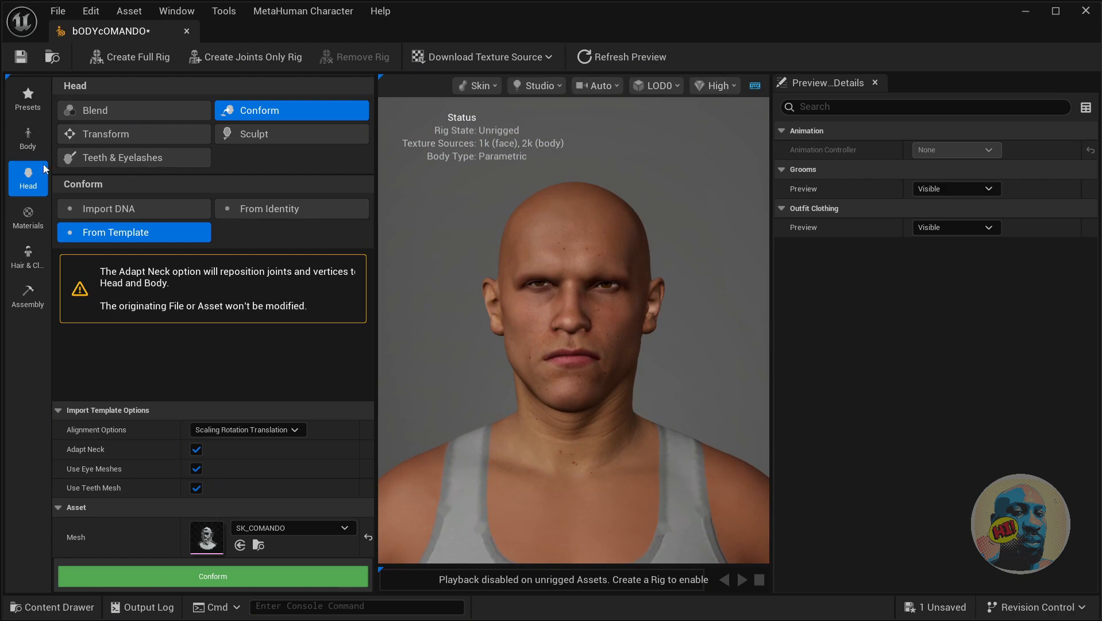
click(26, 223)
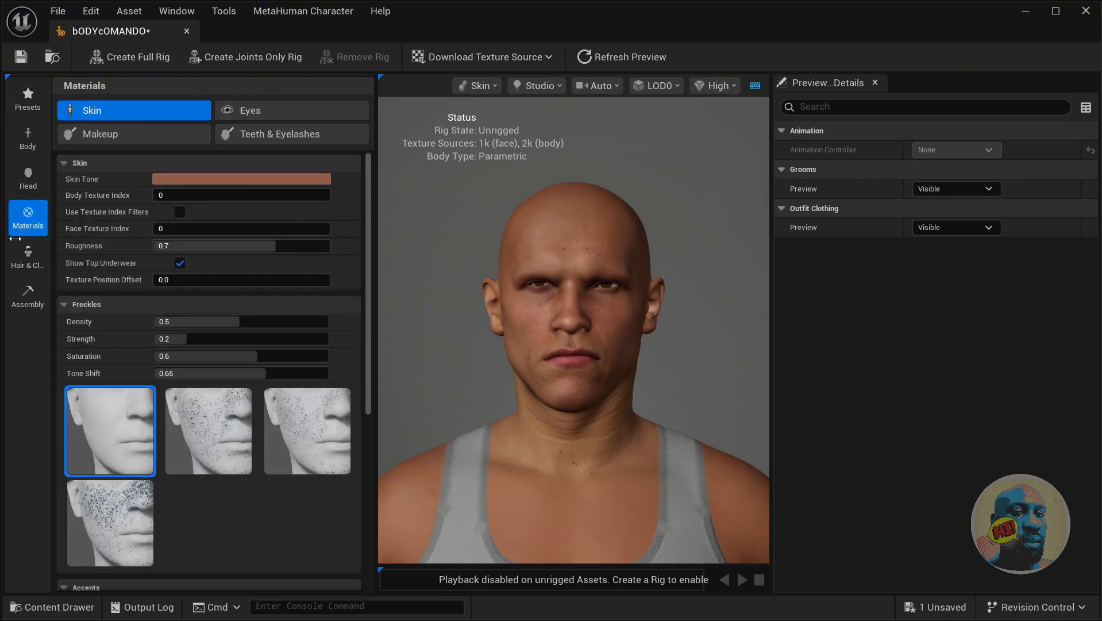
click(26, 254)
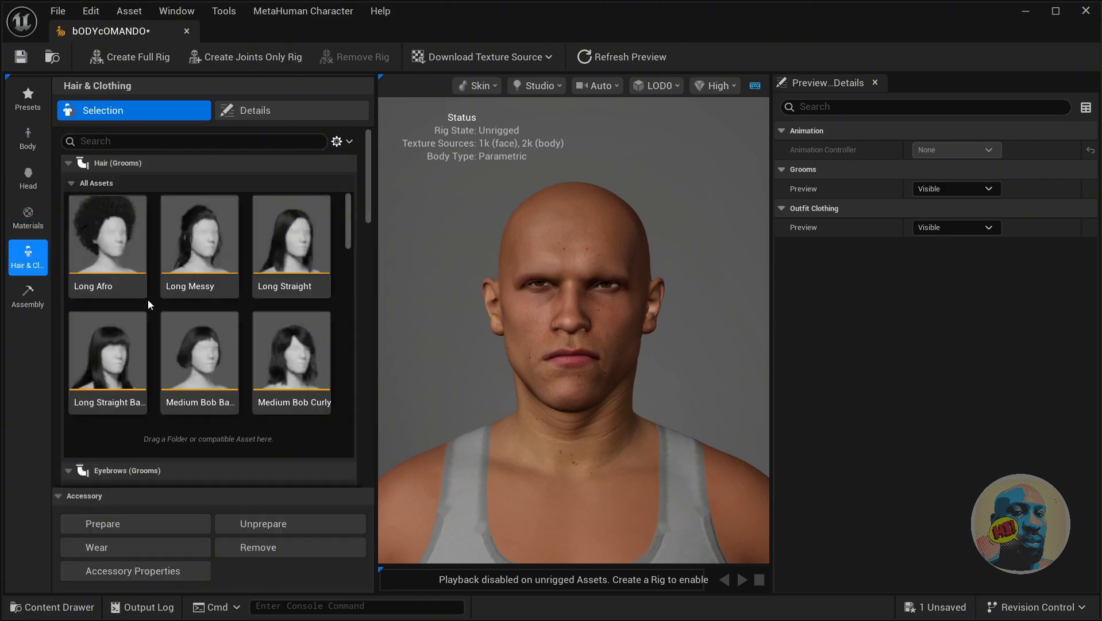
scroll(332, 319, down, 2)
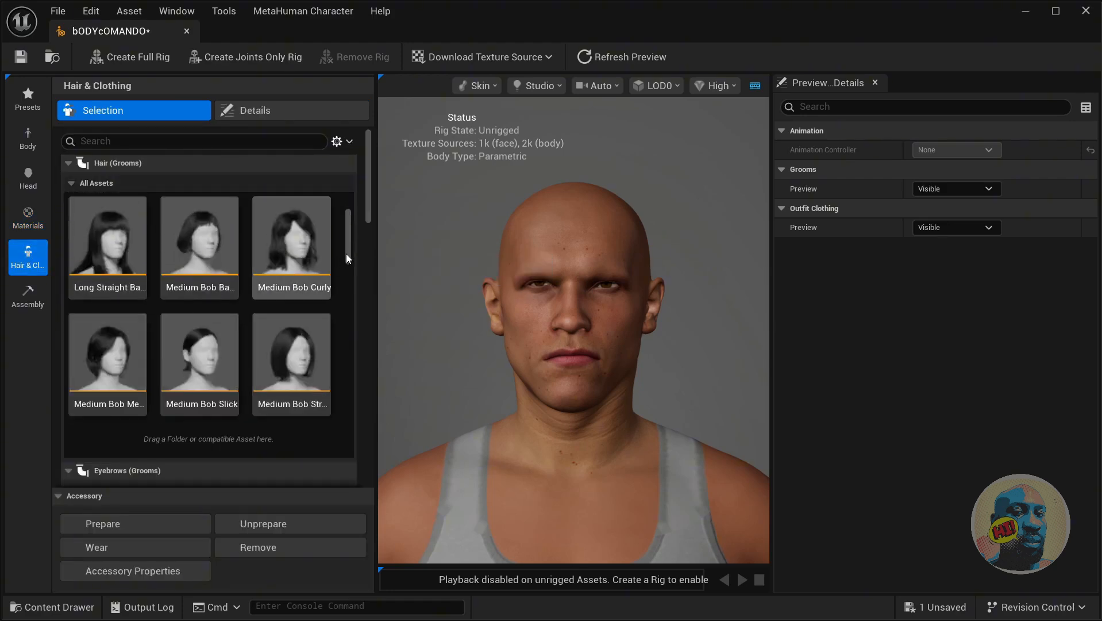
scroll(346, 287, down, 5)
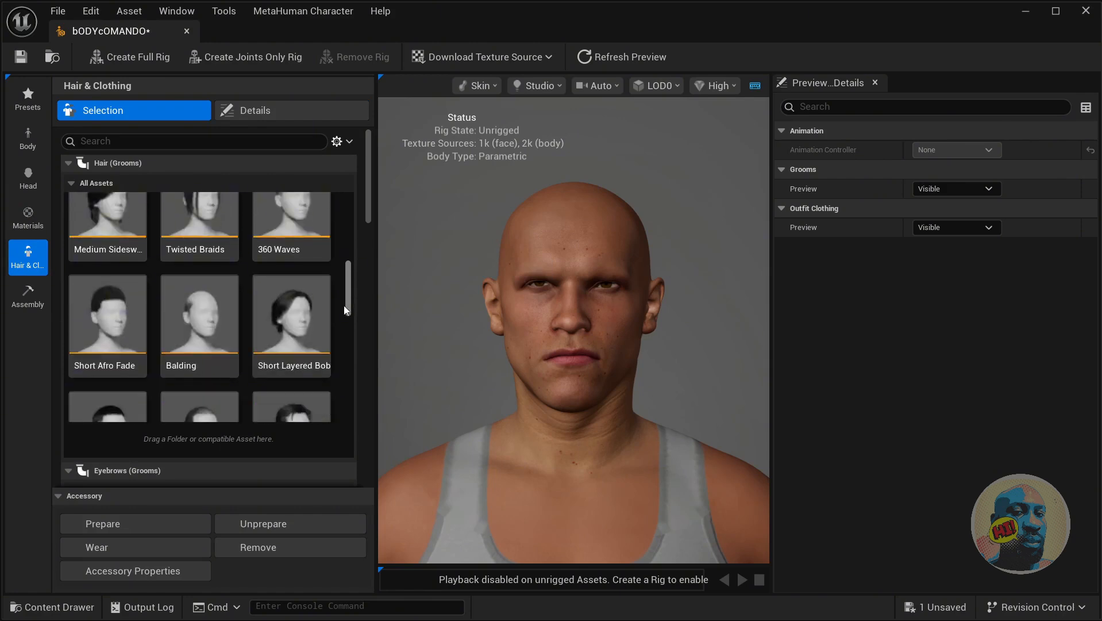
scroll(339, 318, down, 1)
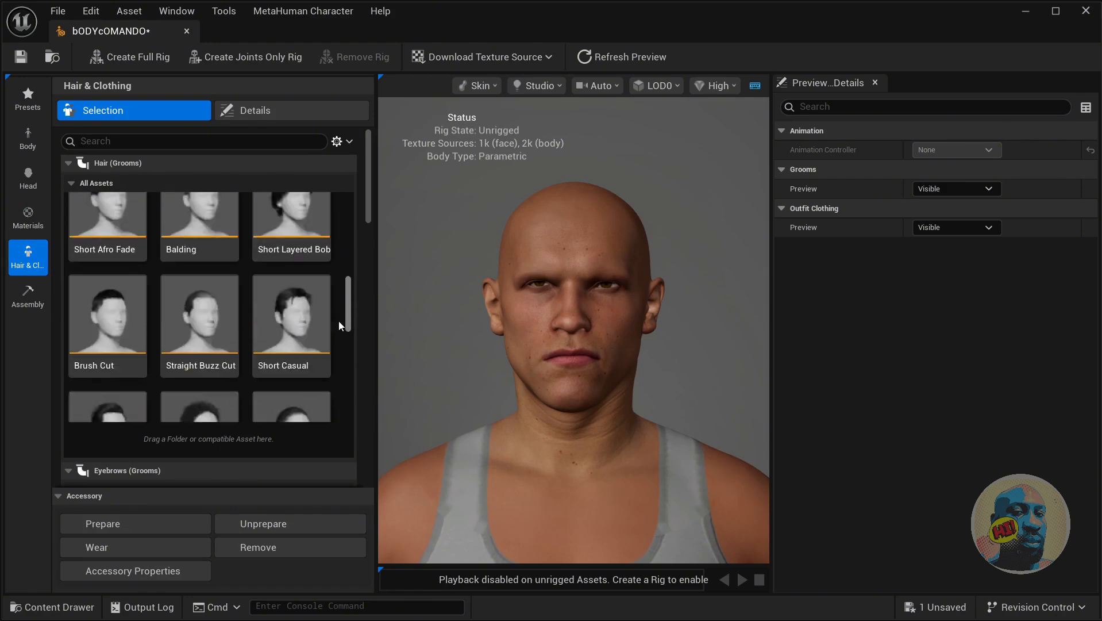
click(116, 306)
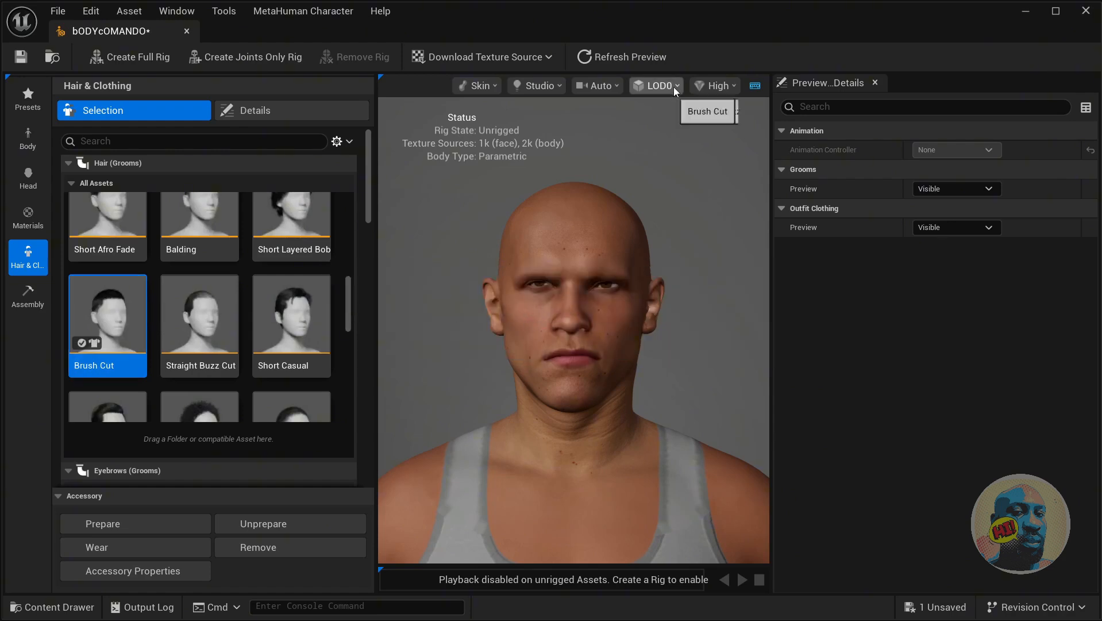
click(657, 85)
click(690, 277)
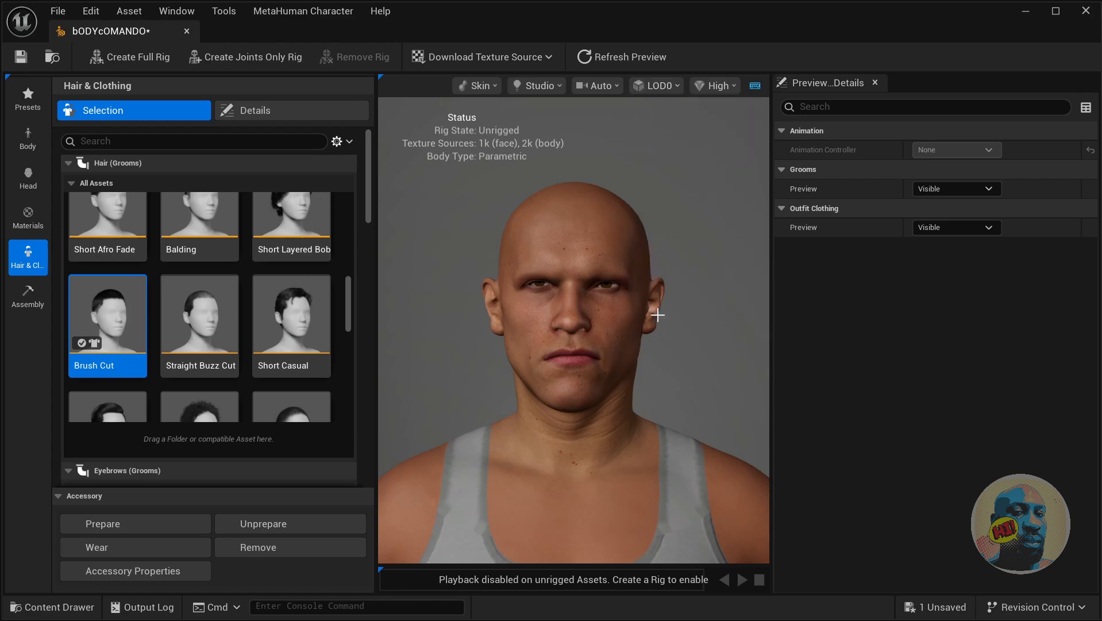
click(936, 607)
click(660, 479)
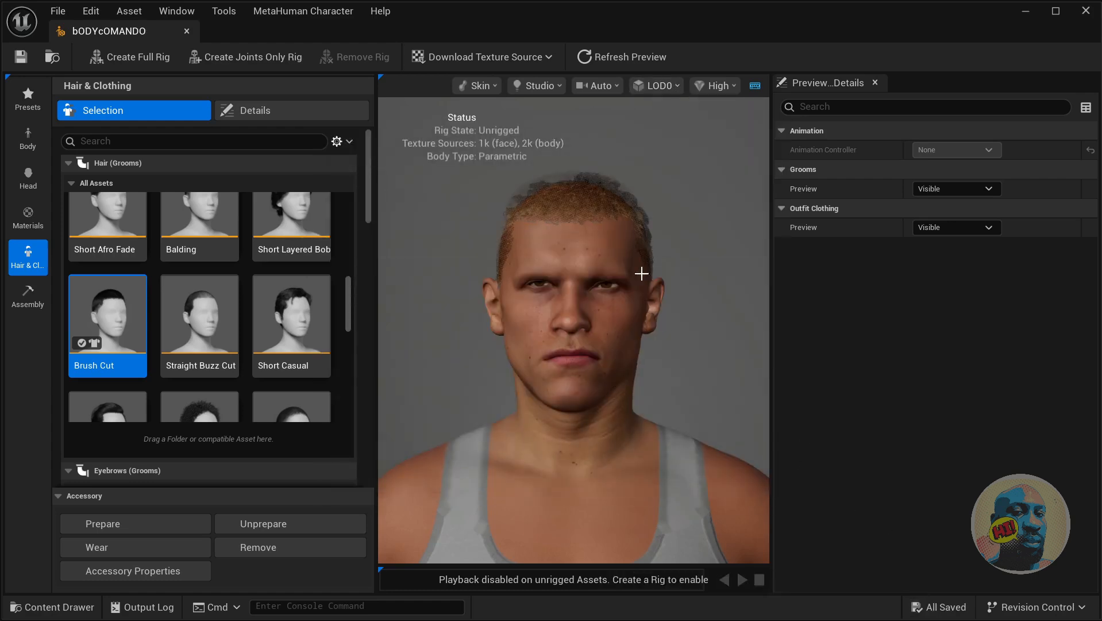
mouse_move(483, 251)
mouse_down()
mouse_move(580, 253)
mouse_move(482, 251)
mouse_up()
Step: Try the Straight Buzz Cut groom and browse the other short hairstyles
click(205, 313)
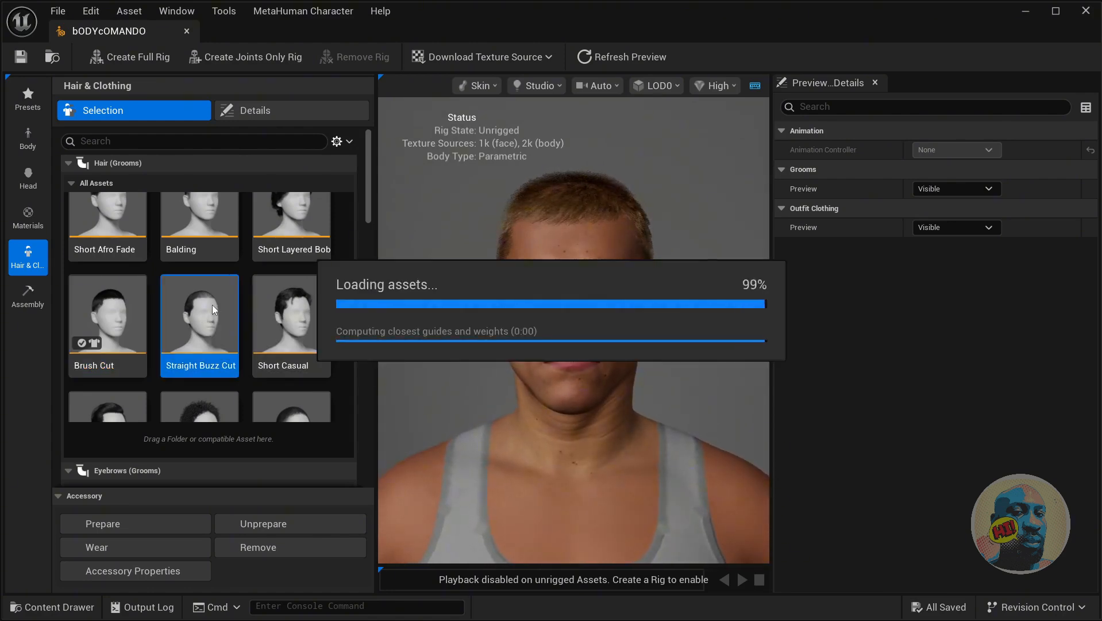
scroll(348, 340, down, 3)
scroll(341, 373, down, 5)
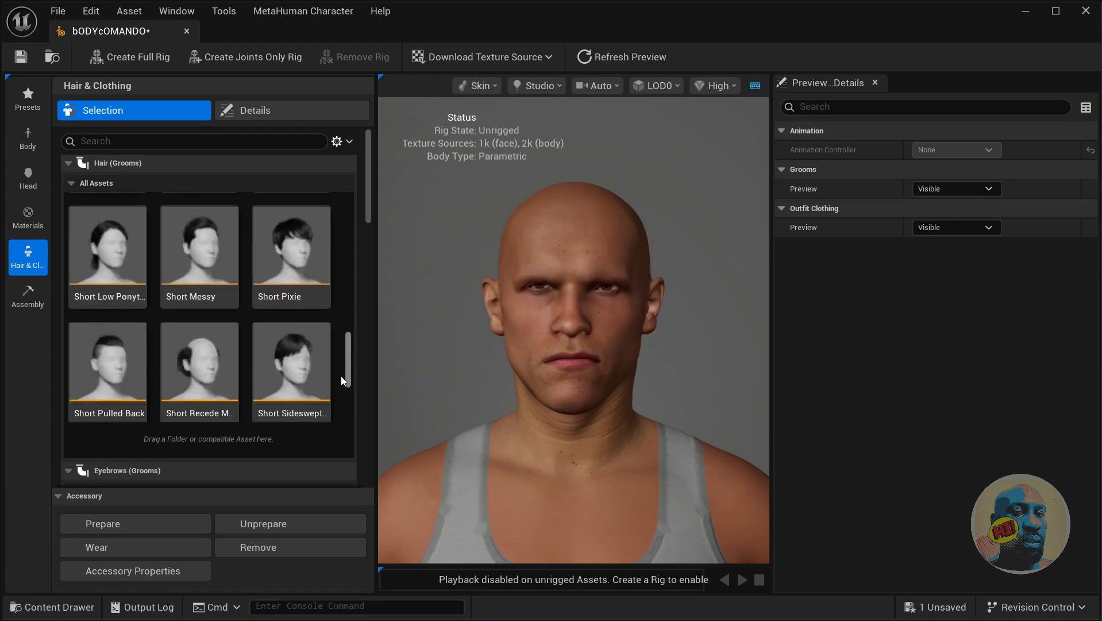
scroll(339, 403, down, 2)
scroll(339, 403, up, 5)
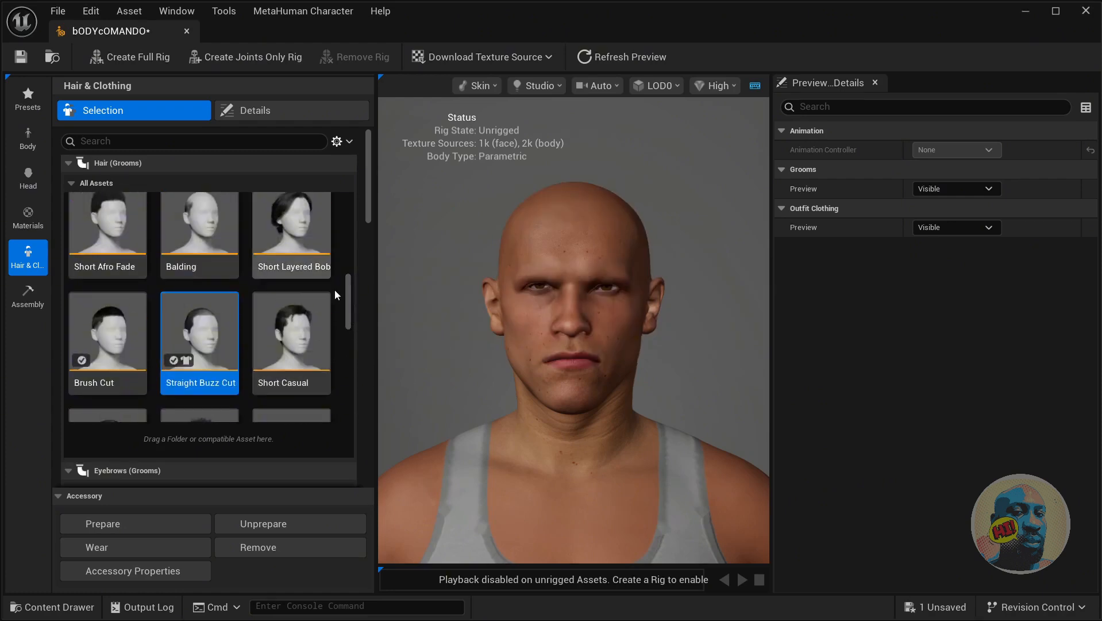
Step: Apply the Short Casual hair groom to the character and save the asset
click(299, 327)
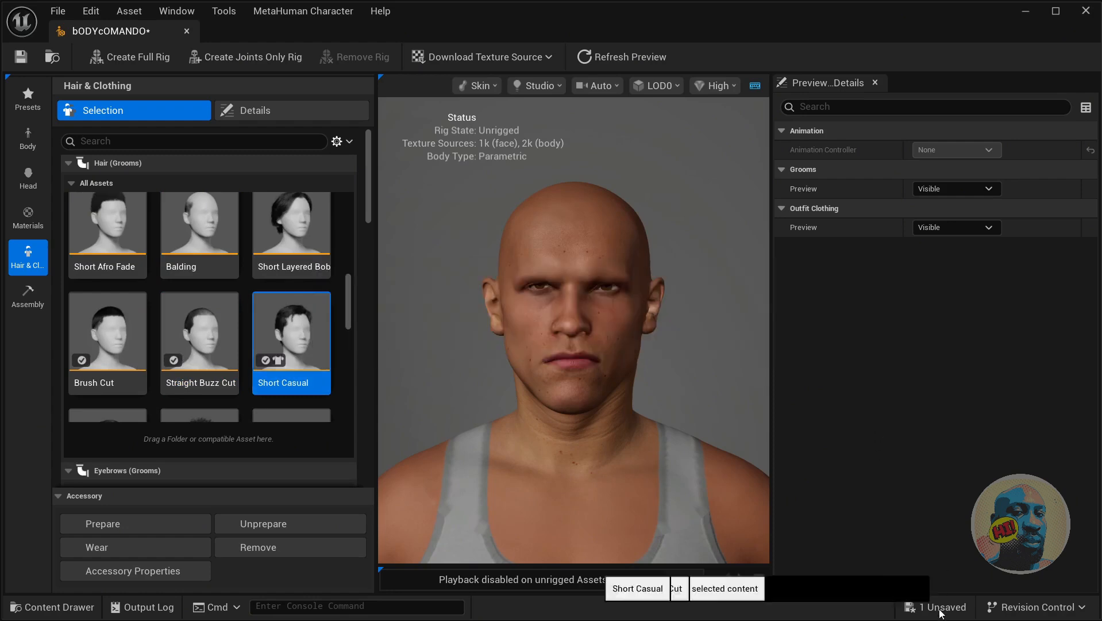
key(ctrl+s)
click(668, 95)
mouse_move(482, 384)
mouse_down()
mouse_move(575, 384)
mouse_move(474, 383)
mouse_move(495, 384)
mouse_up()
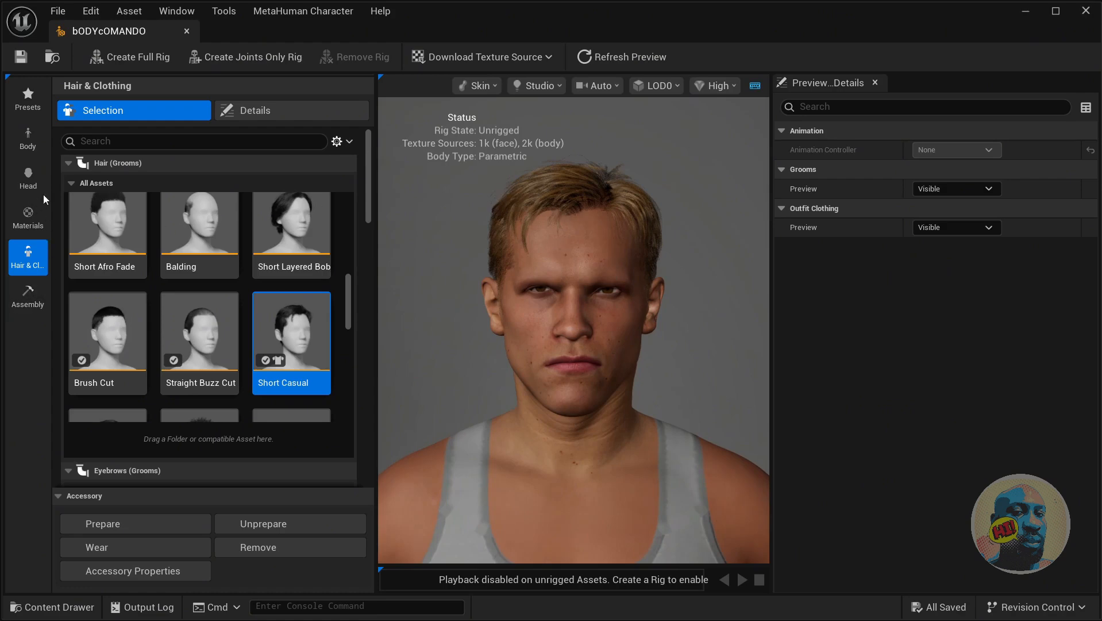
Step: Set the Dye Color of the Short Casual hair to black
click(327, 112)
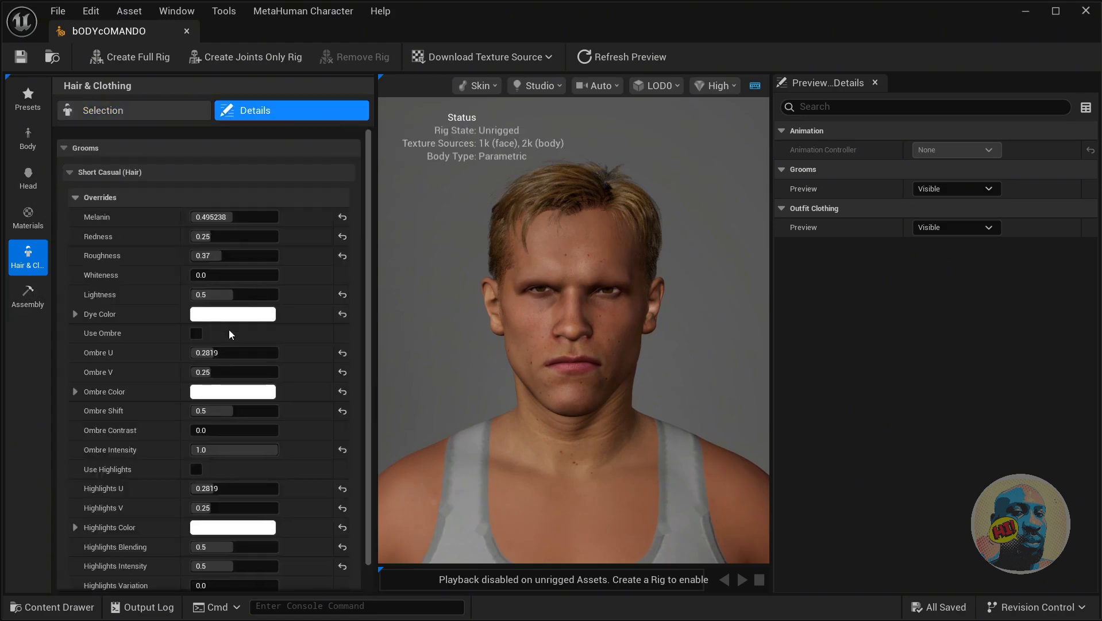
click(233, 314)
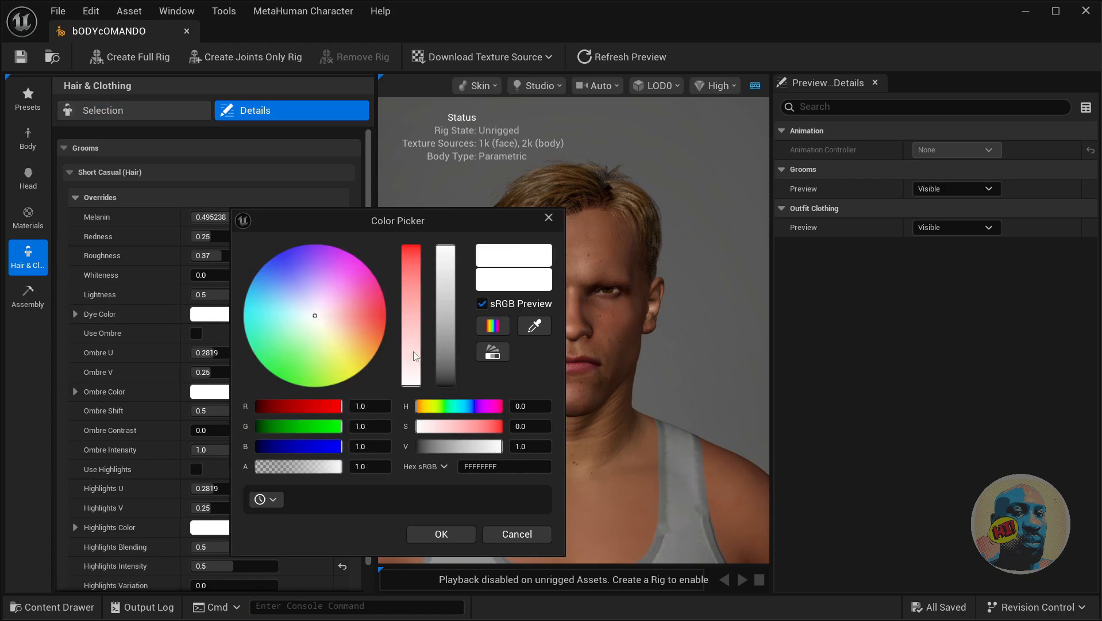
drag(446, 379, 444, 387)
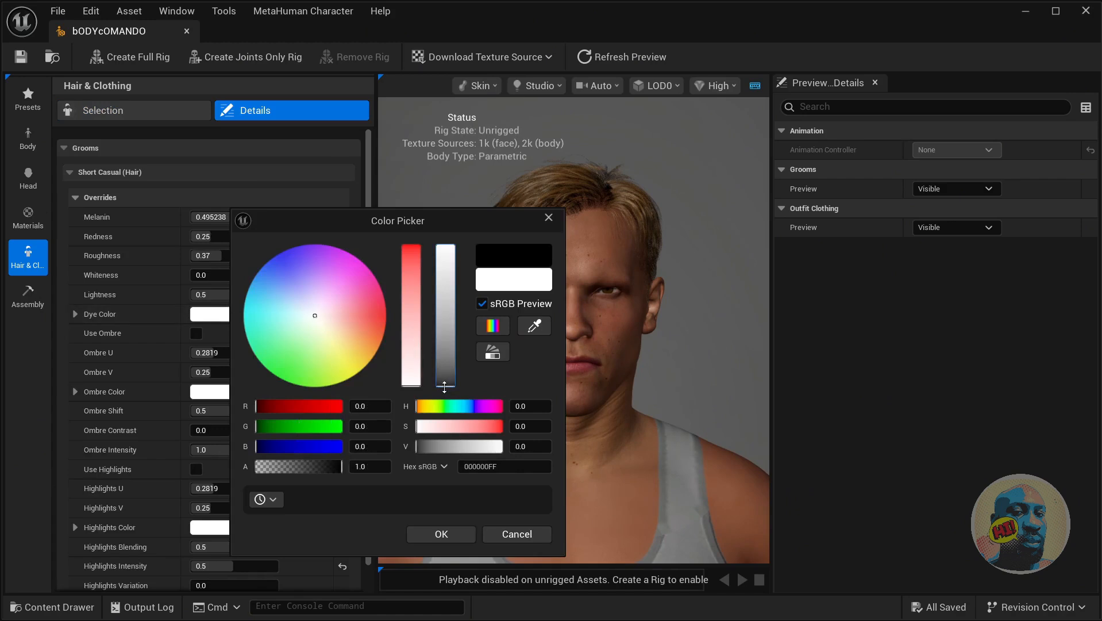
click(441, 534)
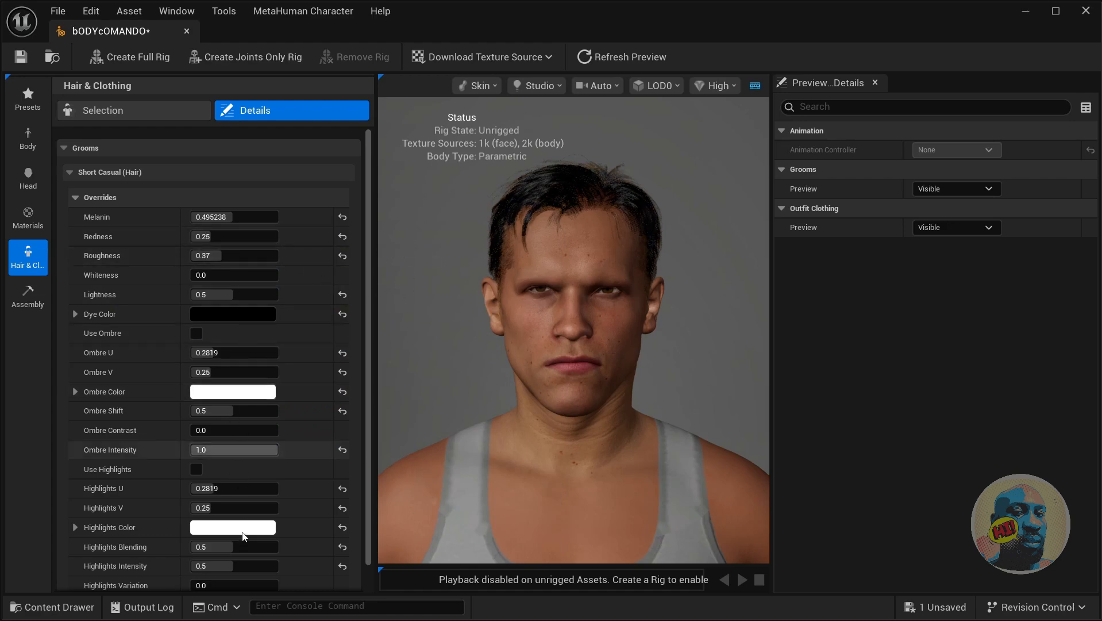
Step: Set both the Ombre Color and the Highlights Color of the Short Casual hair to black
click(236, 392)
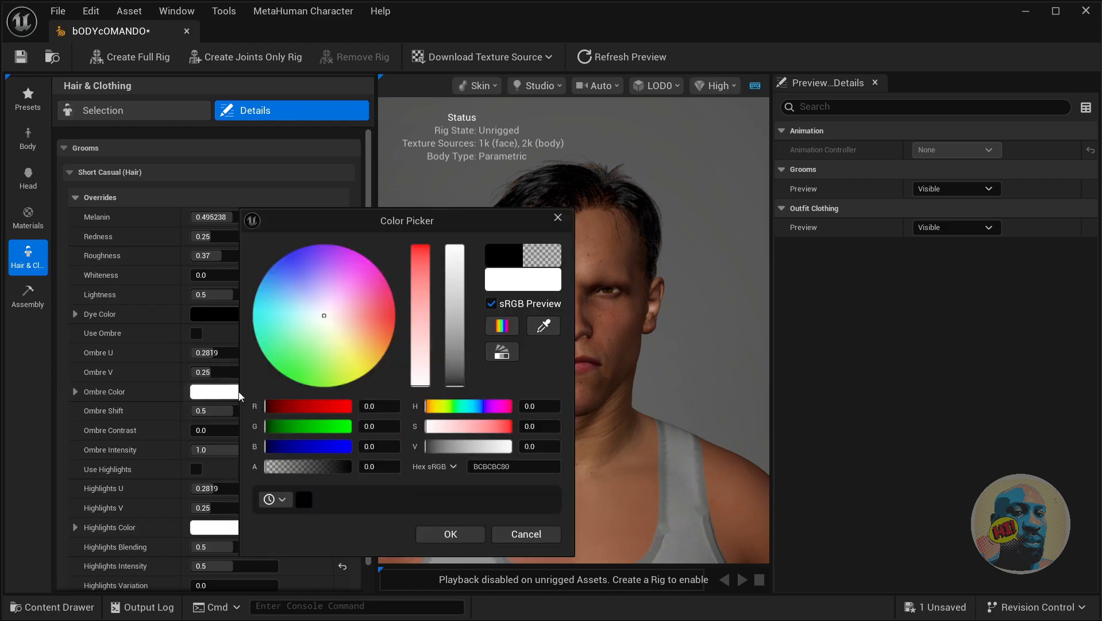
click(456, 386)
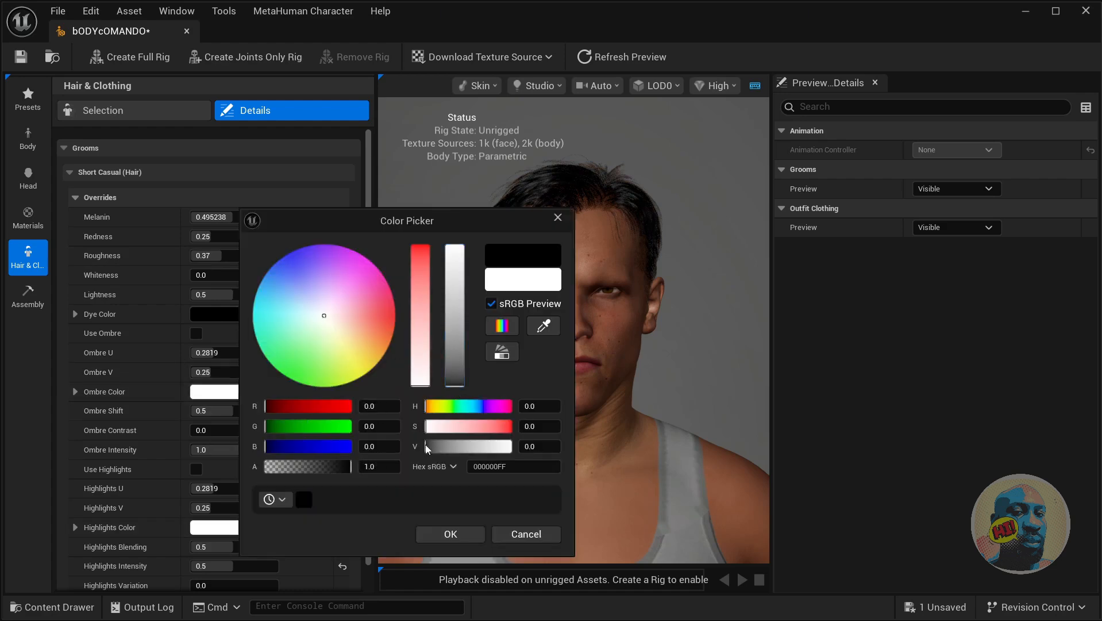
click(451, 532)
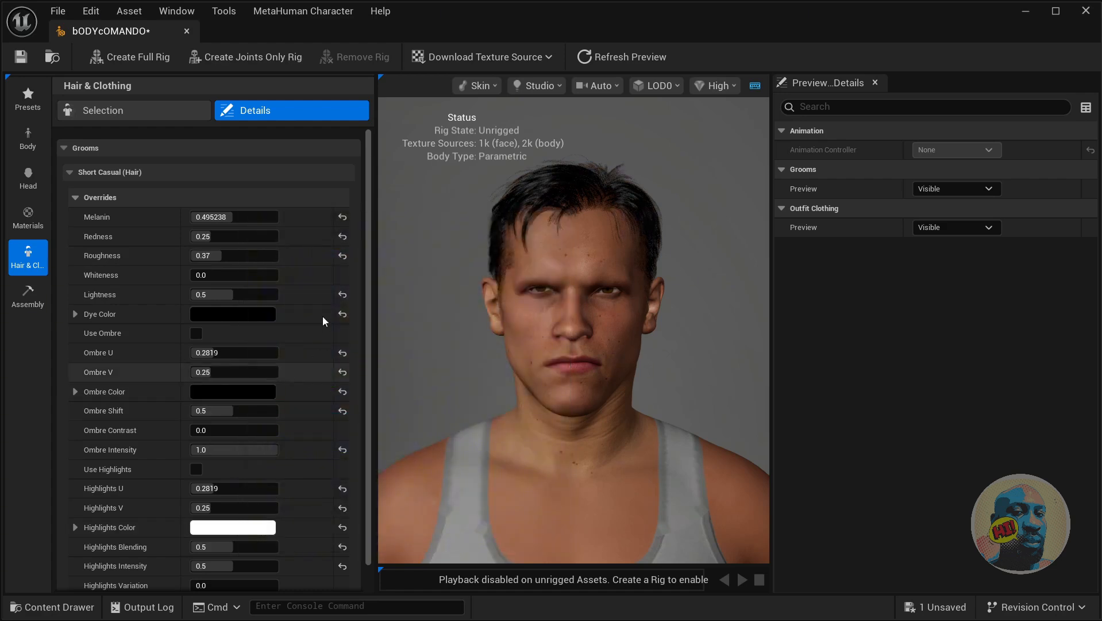
click(251, 527)
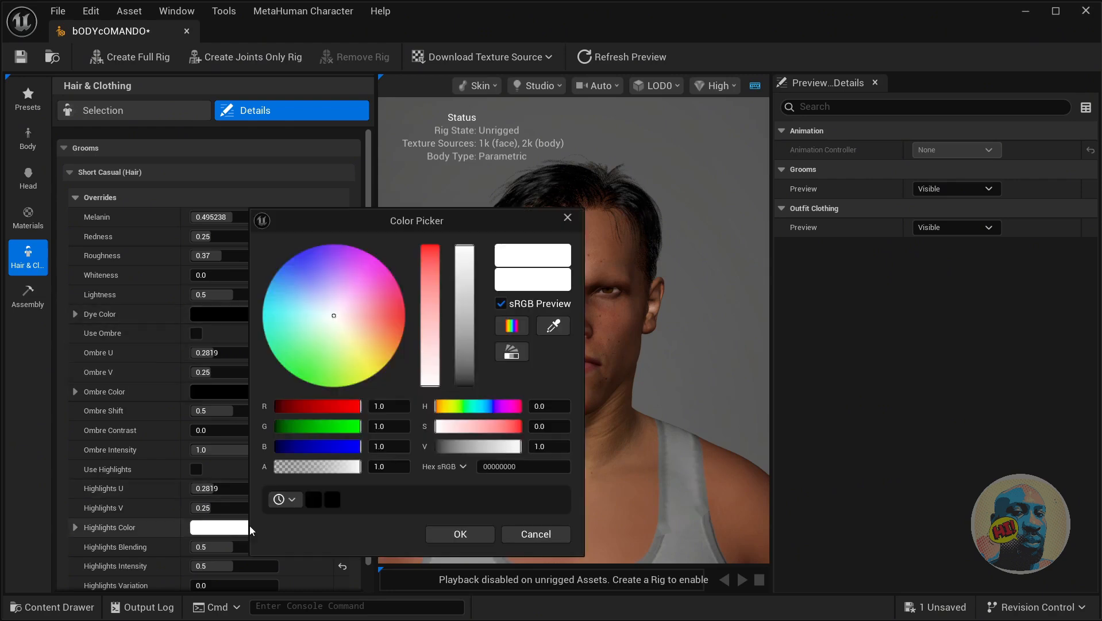
click(466, 385)
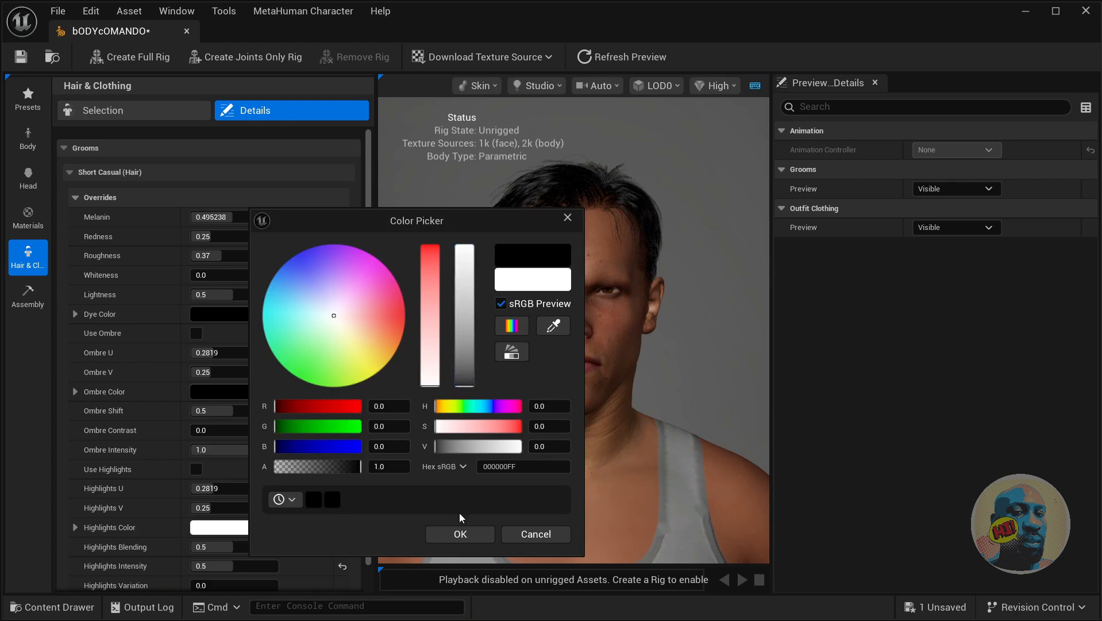
click(459, 534)
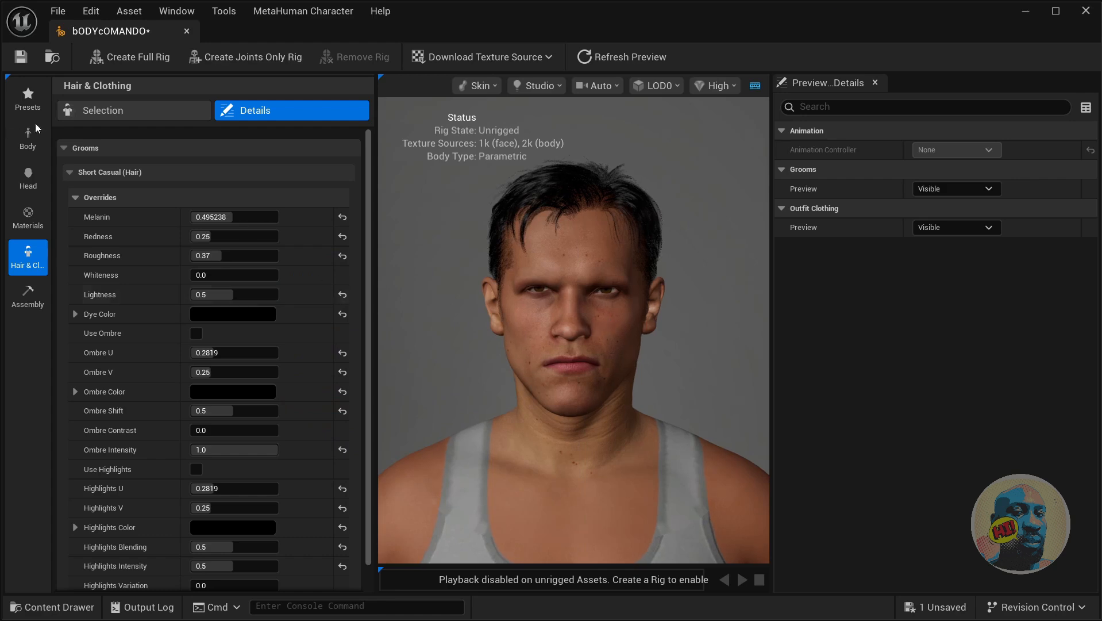
Step: Turn off Show Top Underwear in the skin material settings
click(29, 224)
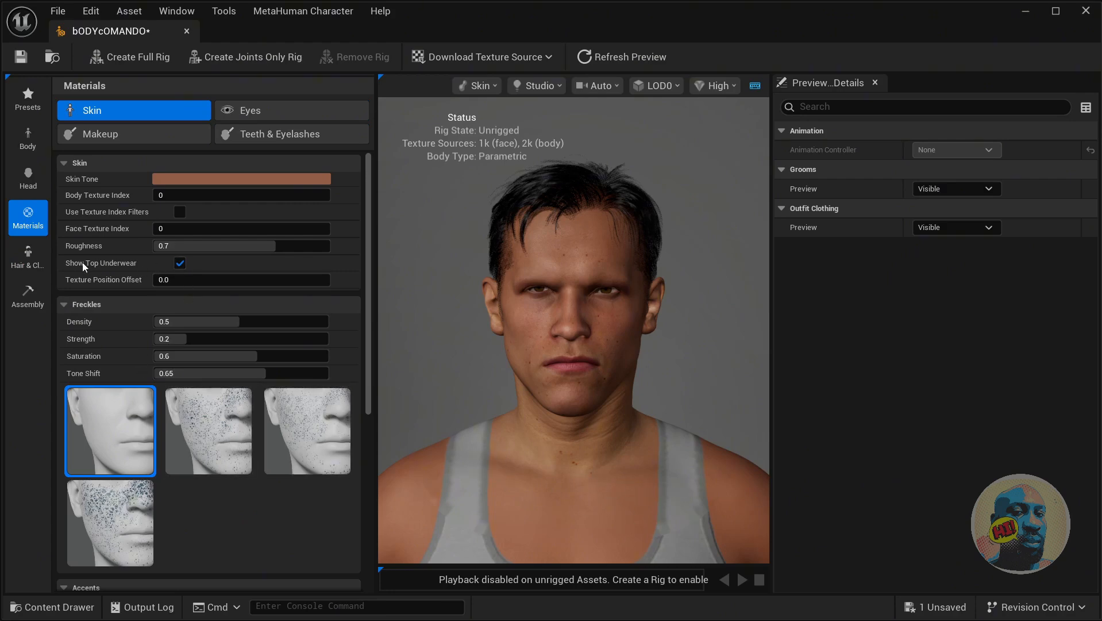
click(182, 266)
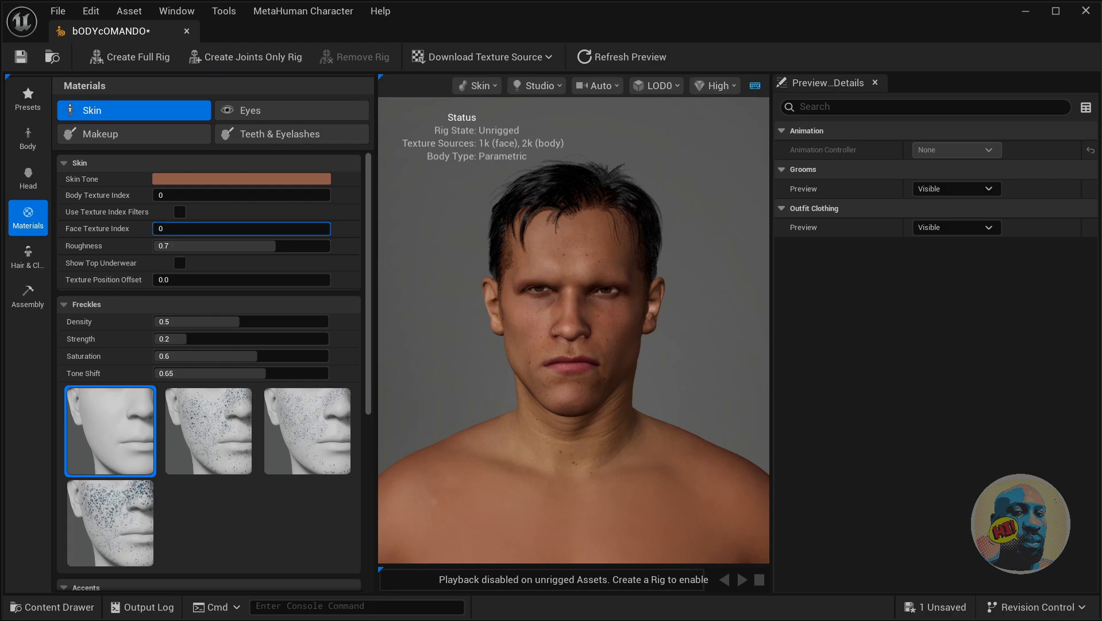
Step: Try a Face Texture Index of 30 for the skin and set it back to 0
mouse_move(166, 229)
mouse_down()
mouse_move(318, 228)
mouse_move(185, 228)
mouse_up()
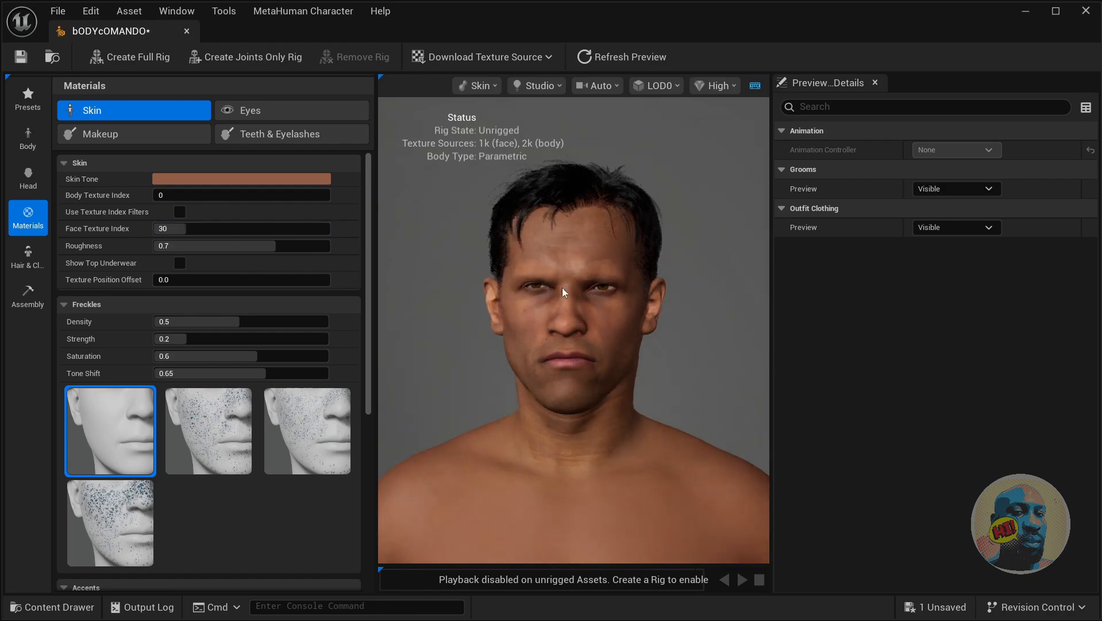
click(195, 230)
text(0)
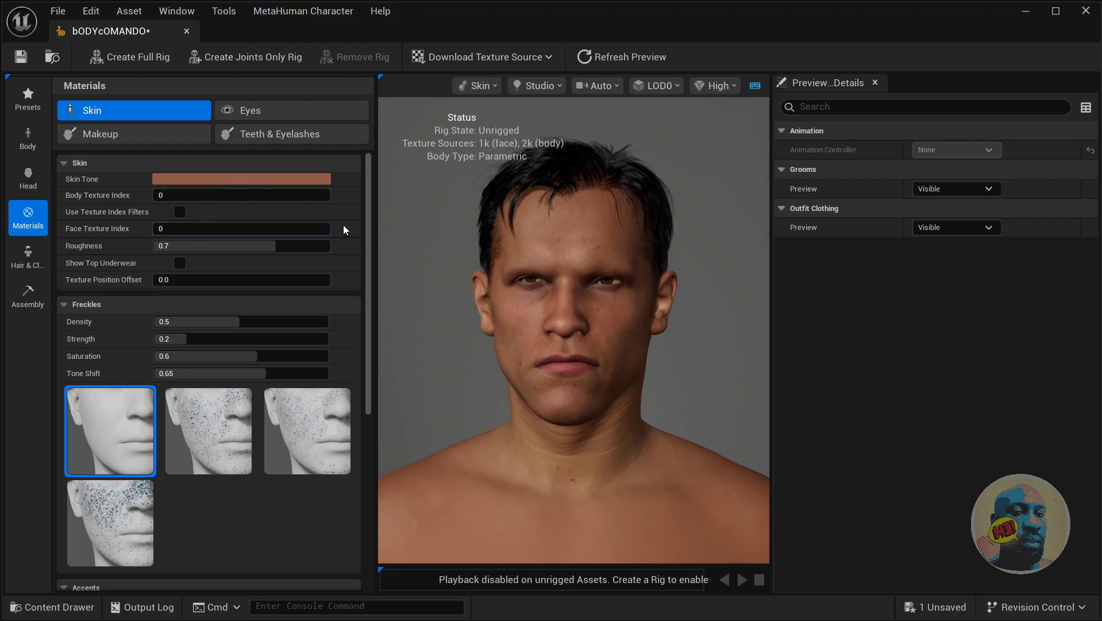
Step: Model the parametric body with Masculine/Feminine at -2 and Muscularity at 1.979
click(26, 144)
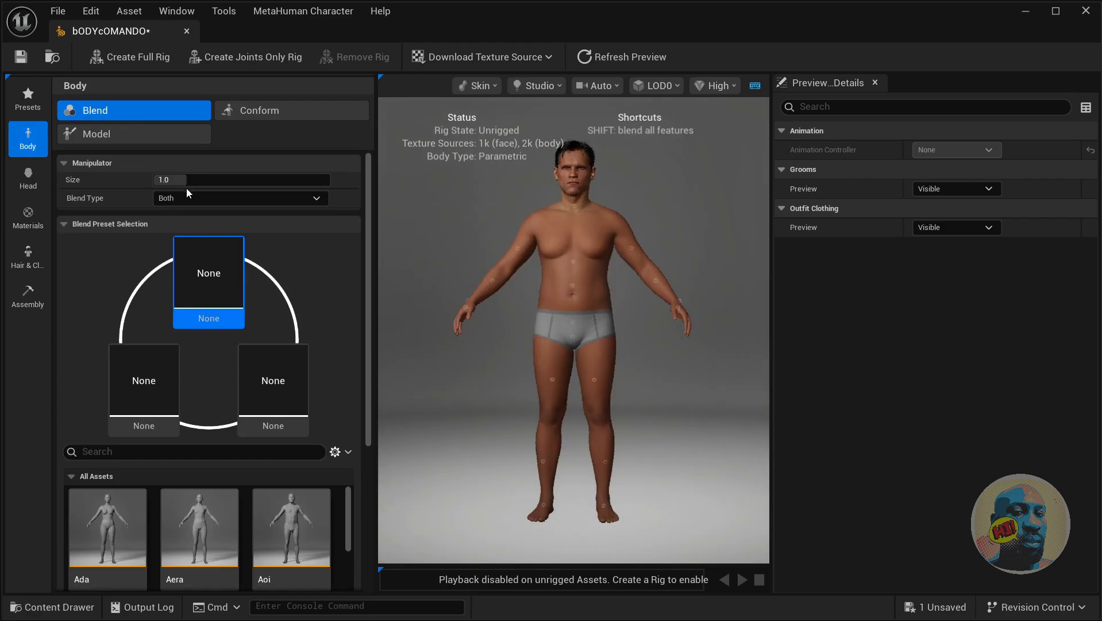
click(142, 132)
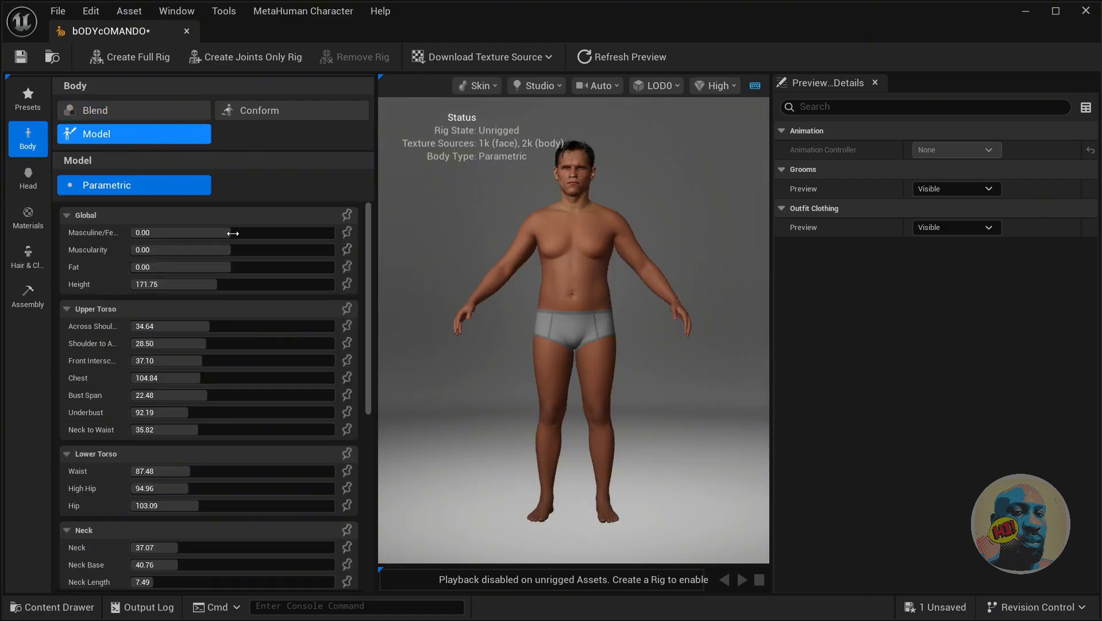
drag(222, 233, 131, 233)
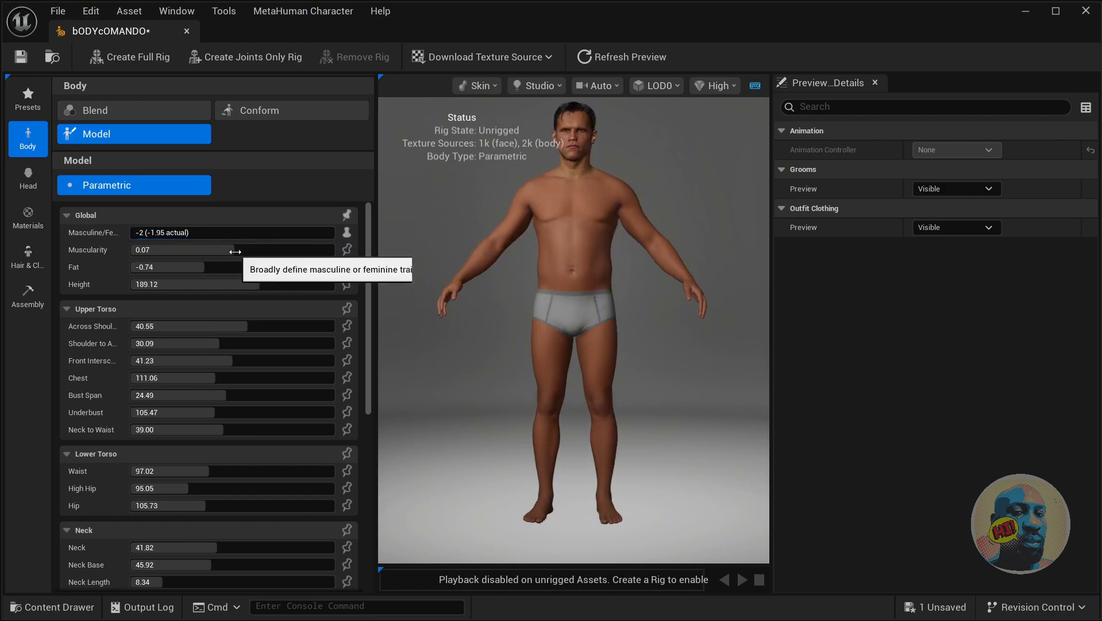
drag(234, 250, 333, 249)
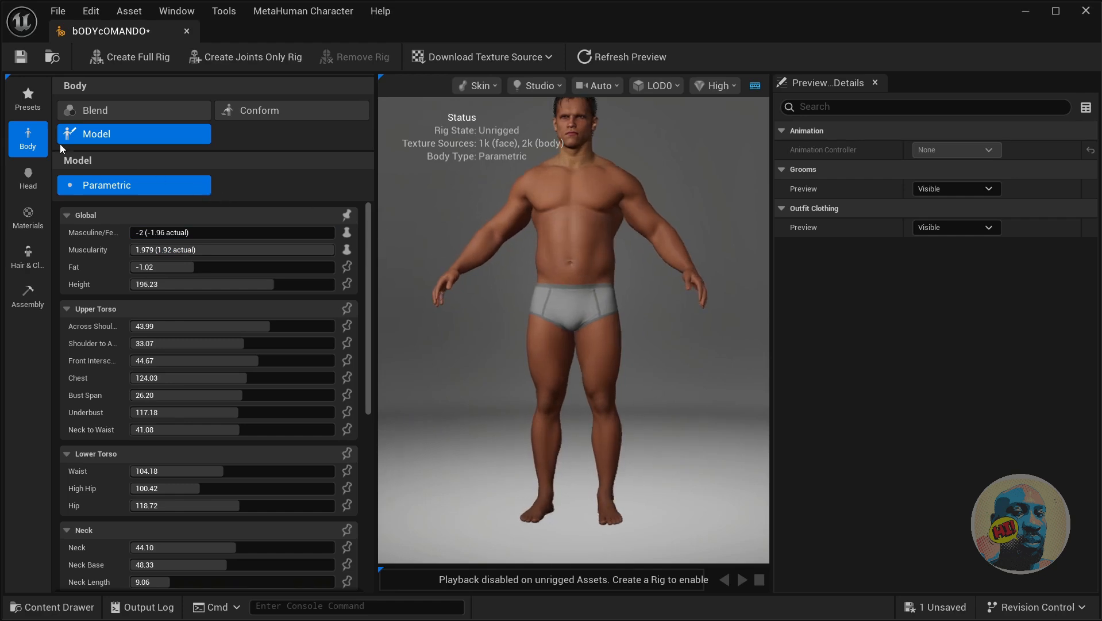
Step: Check the head up close from several angles and save bODYcOMANDO
click(27, 178)
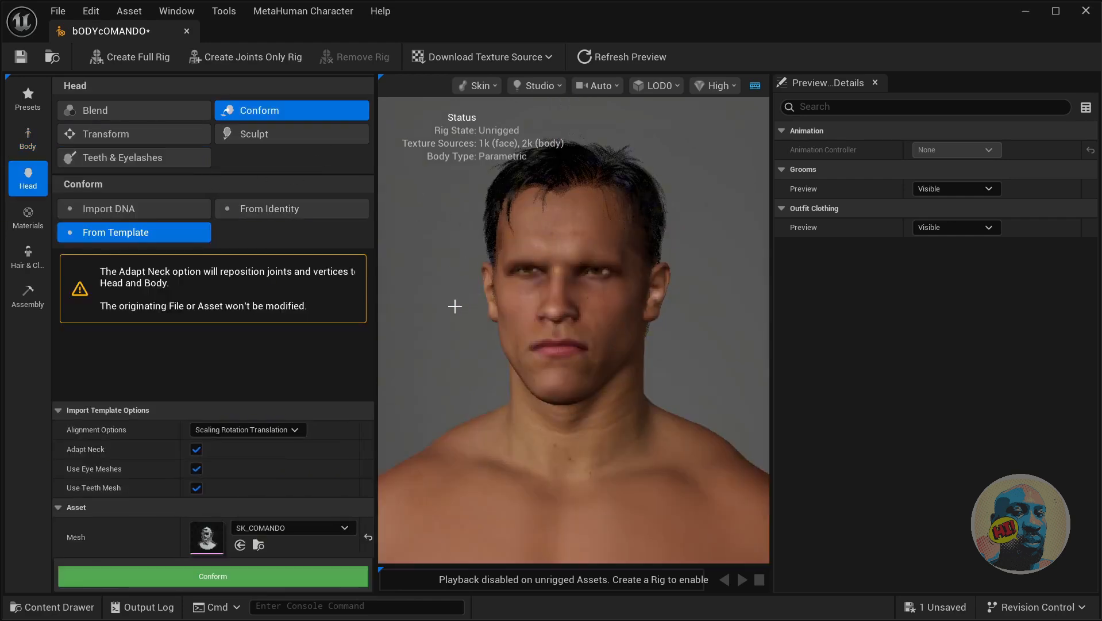
mouse_move(551, 344)
mouse_down()
mouse_move(672, 345)
mouse_move(477, 345)
mouse_move(553, 345)
mouse_up()
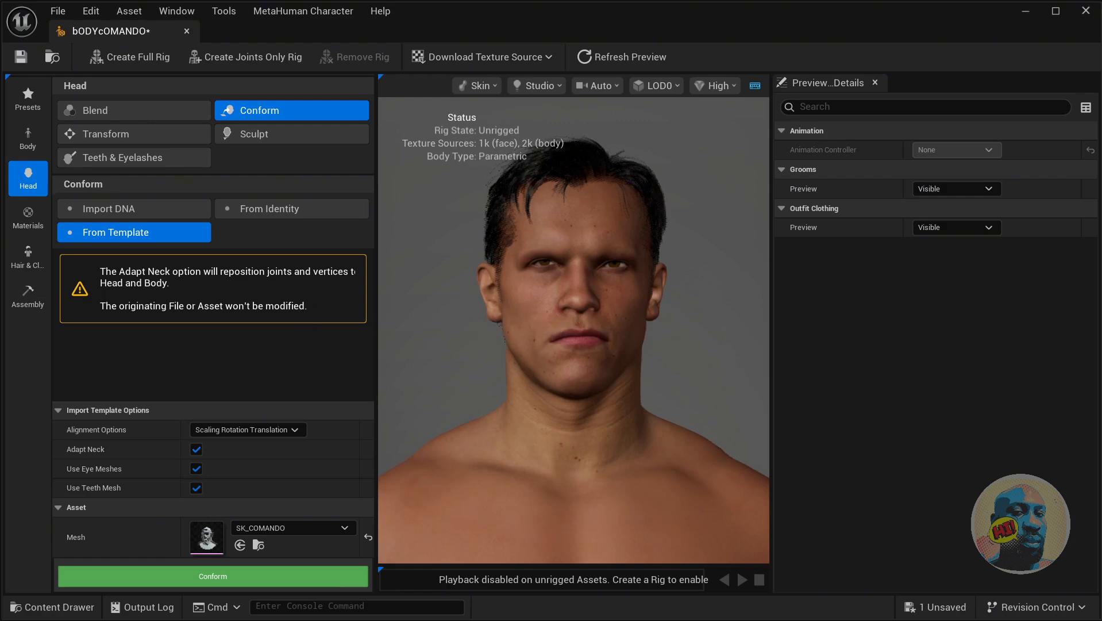
mouse_move(551, 322)
mouse_down()
mouse_move(649, 322)
mouse_move(556, 321)
mouse_up()
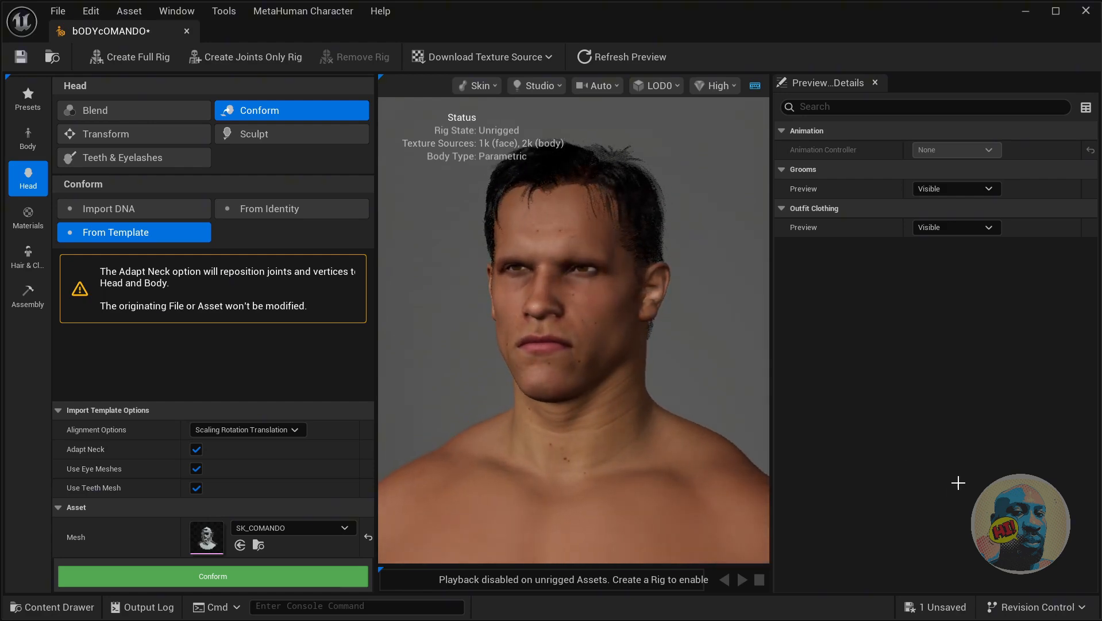
click(936, 608)
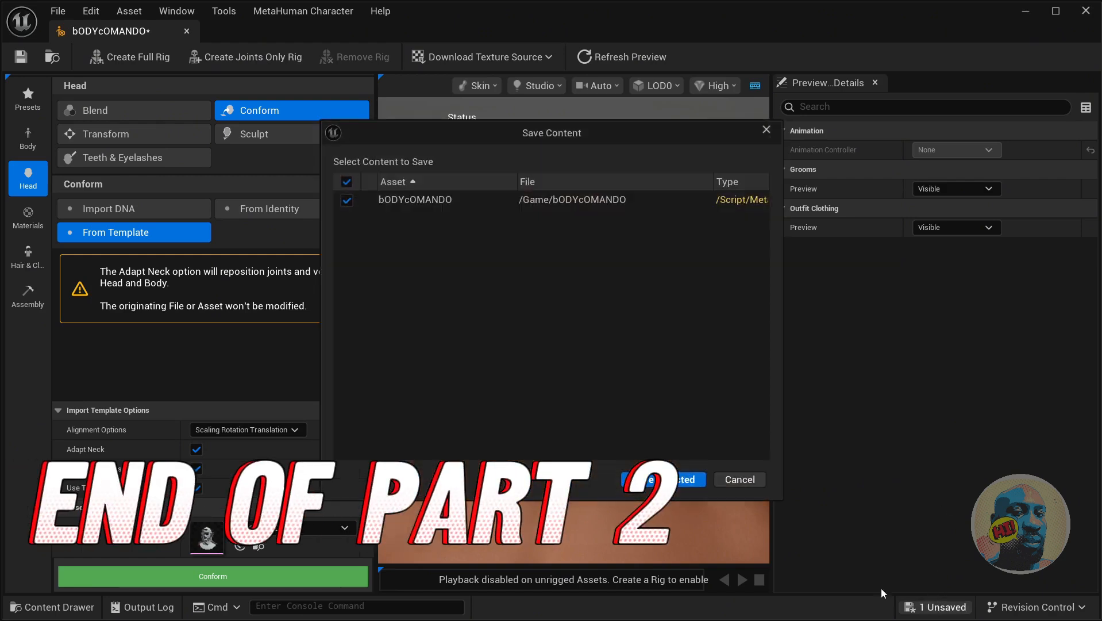
click(655, 478)
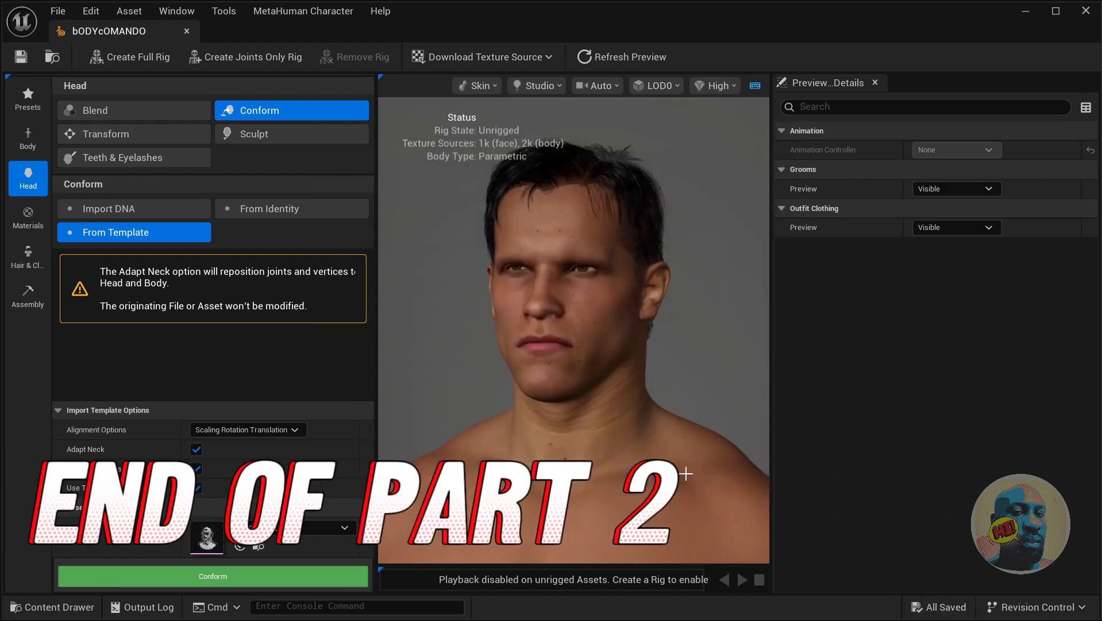